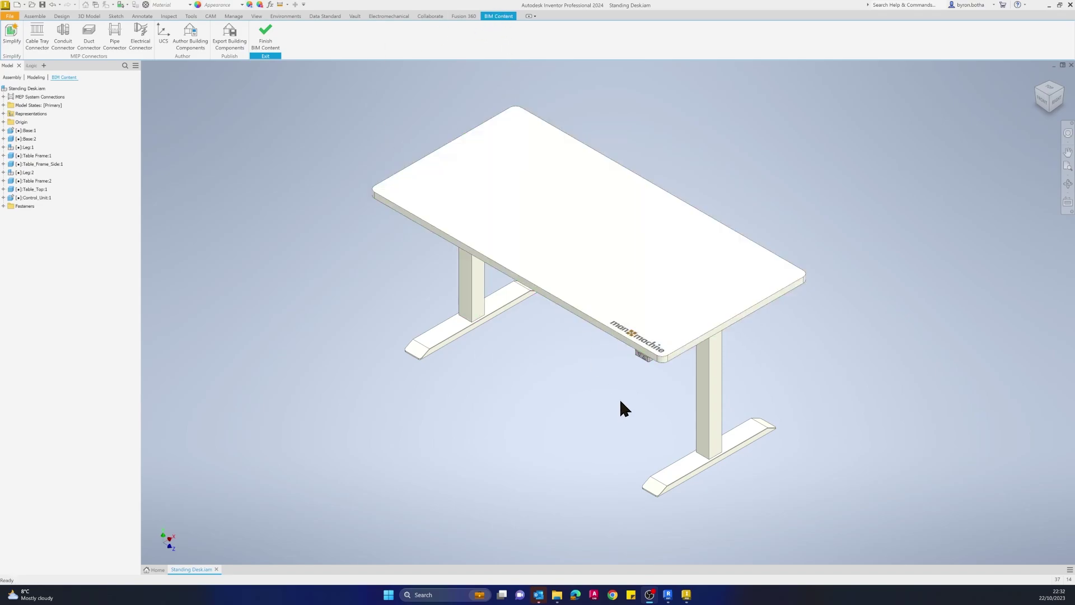
Pan and zoom the view to frame the standing desk.
middle_click_drag(594, 384, 583, 412)
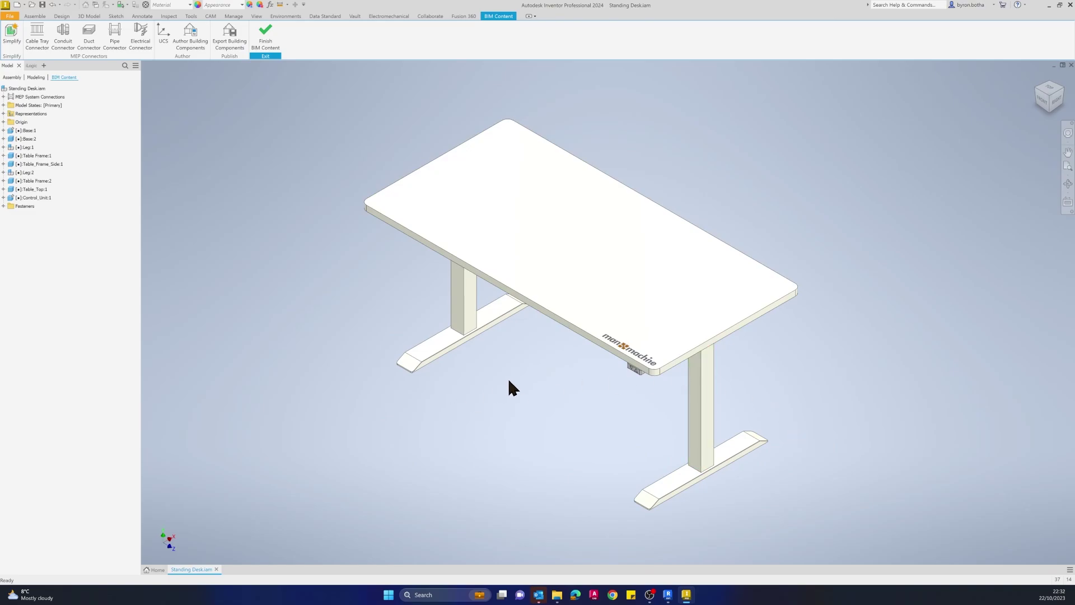
middle_click_drag(509, 380, 494, 406)
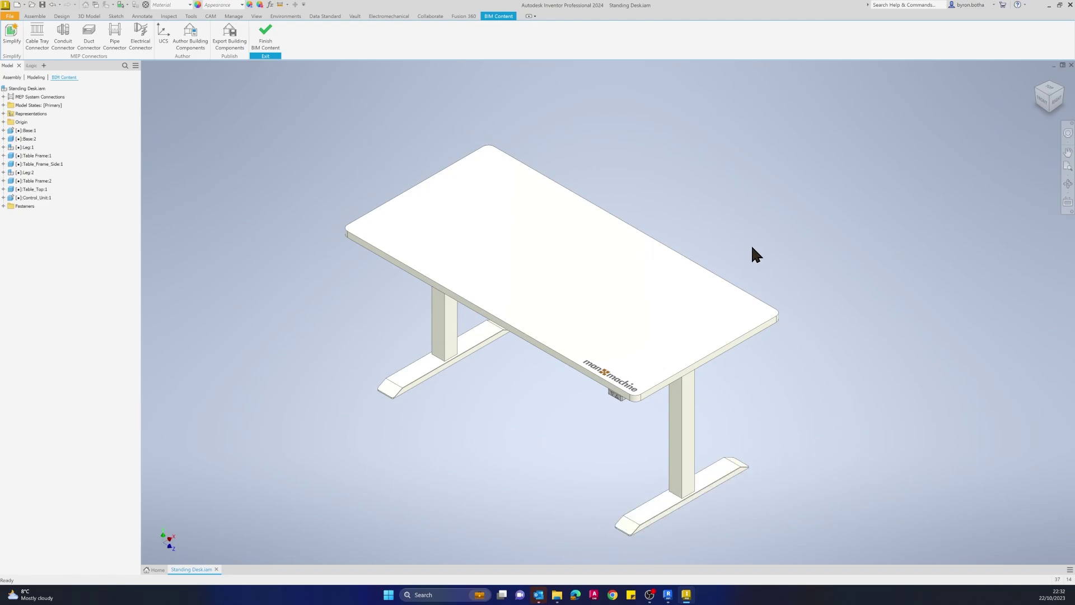
scroll(429, 407, "down", 3)
middle_click_drag(430, 406, 473, 388)
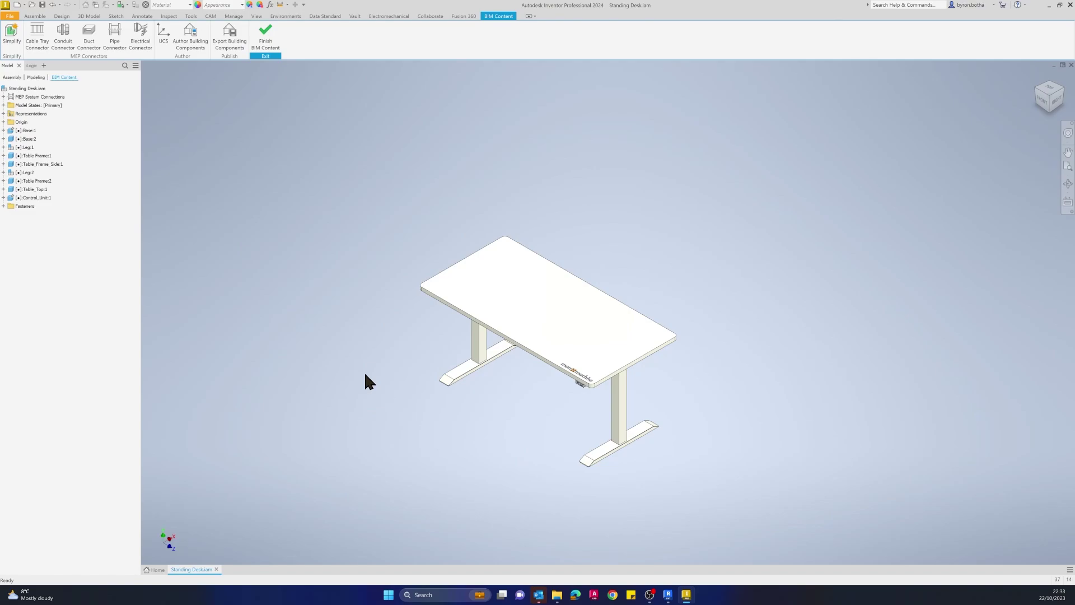
mouse_move(472, 438)
middle_mouse_down()
mouse_move(471, 404)
mouse_move(462, 425)
middle_mouse_up()
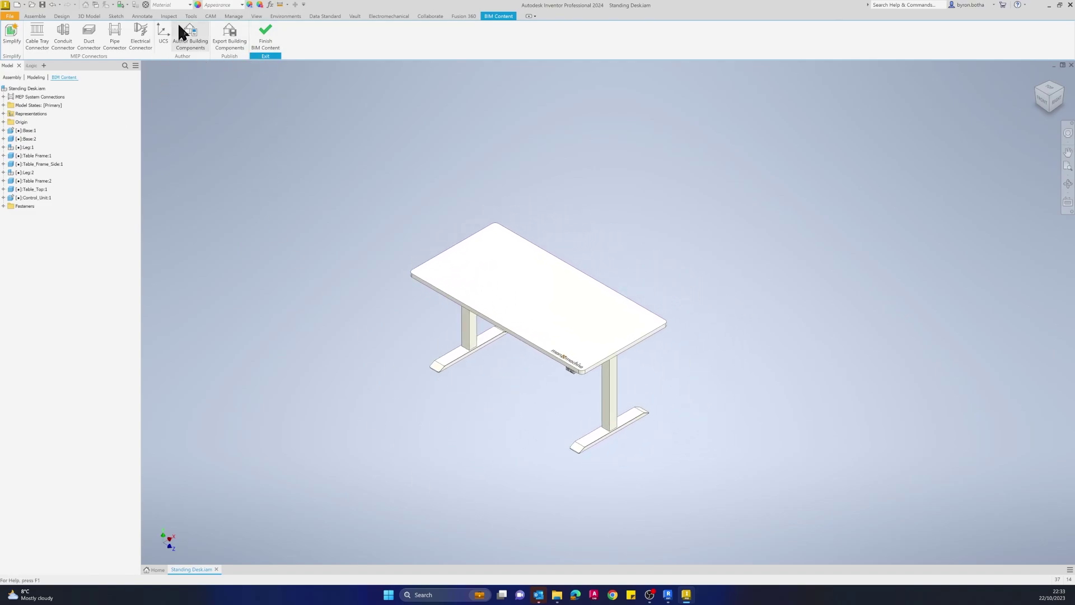
middle_click_drag(304, 167, 398, 141)
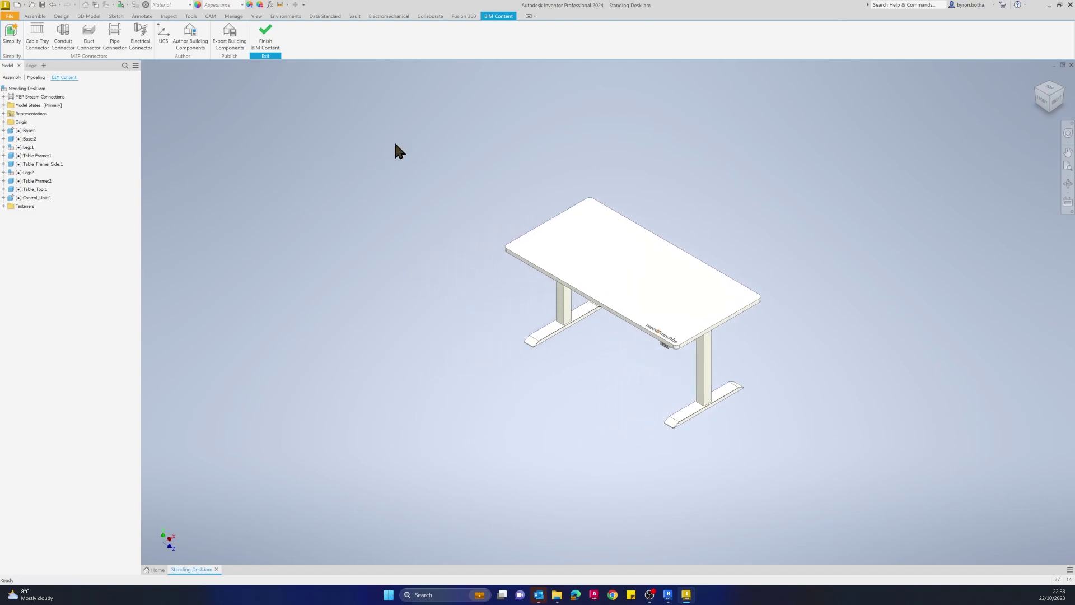
scroll(715, 328, "up", 5)
scroll(804, 297, "down", 2)
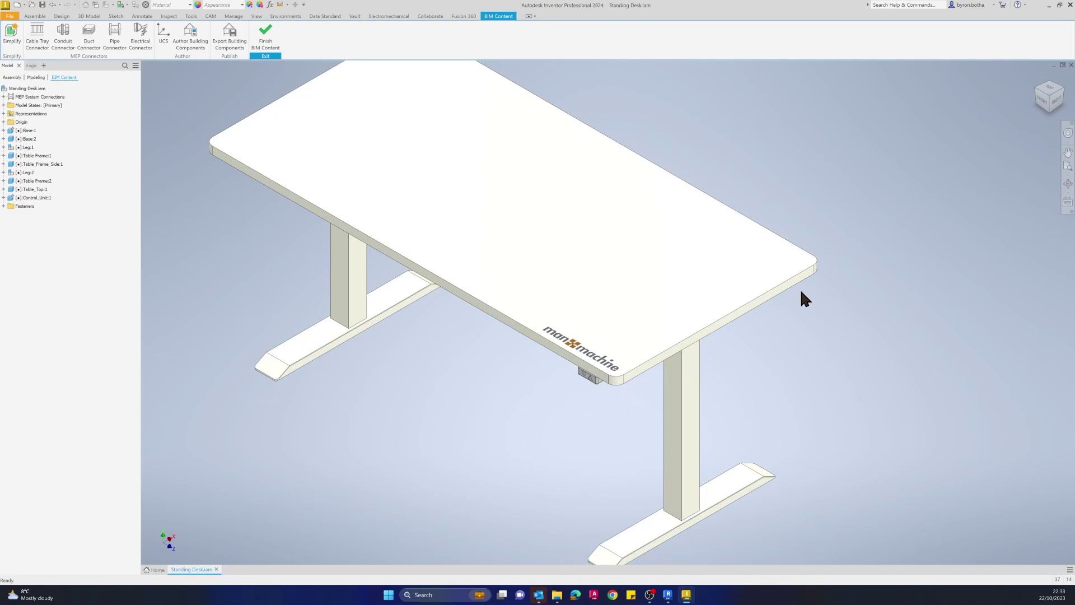
middle_click_drag(455, 333, 495, 330)
scroll(576, 300, "down", 2)
scroll(773, 269, "down", 2)
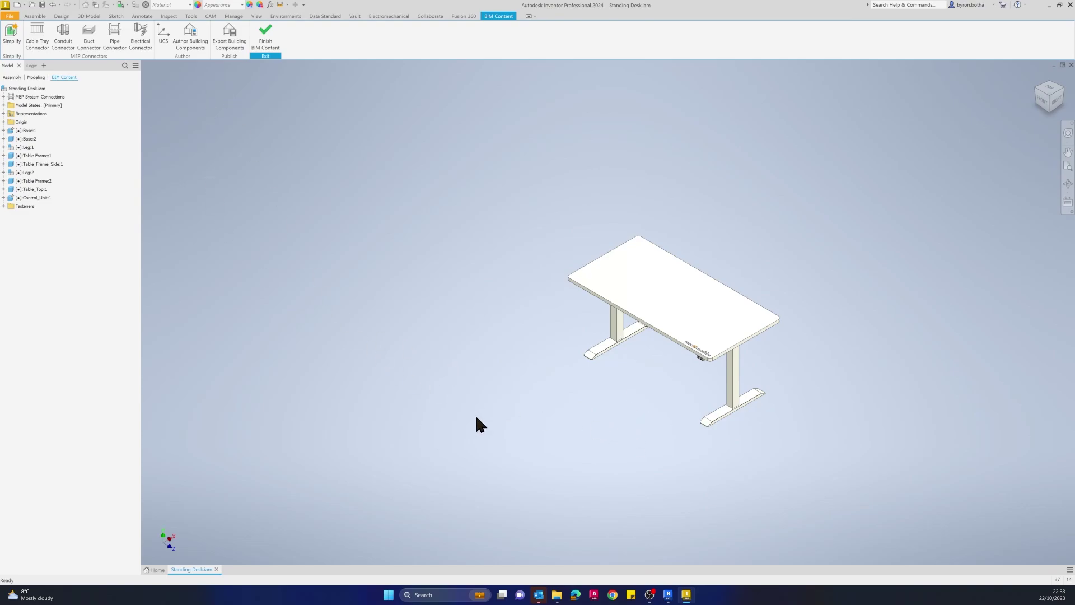
scroll(475, 417, "up", 3)
middle_click_drag(738, 359, 504, 448)
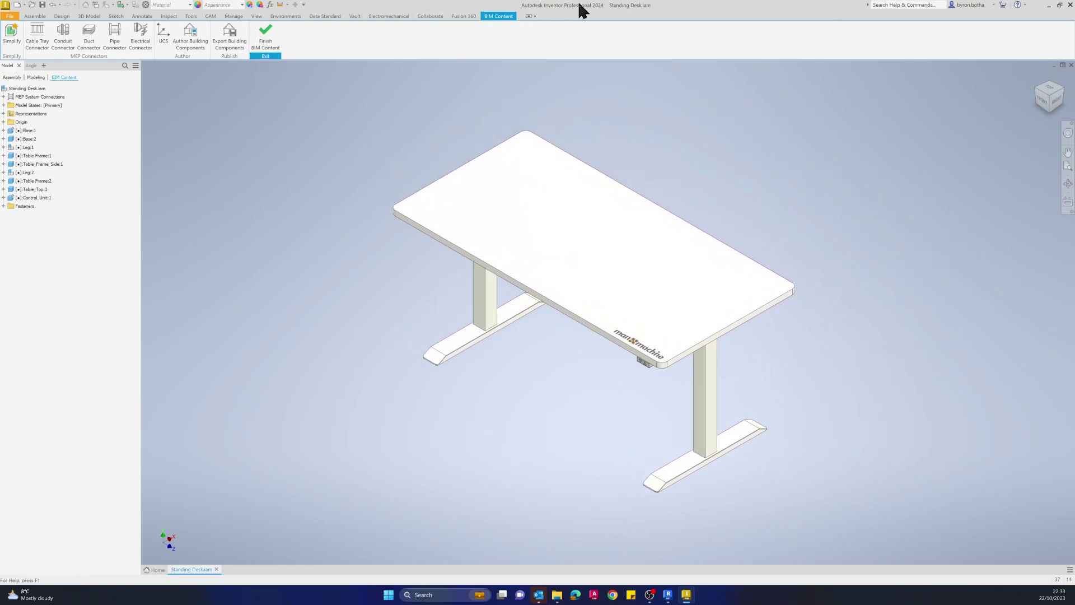
Re-enter the BIM Content environment and select the Standing Desk assembly.
left_click(268, 34)
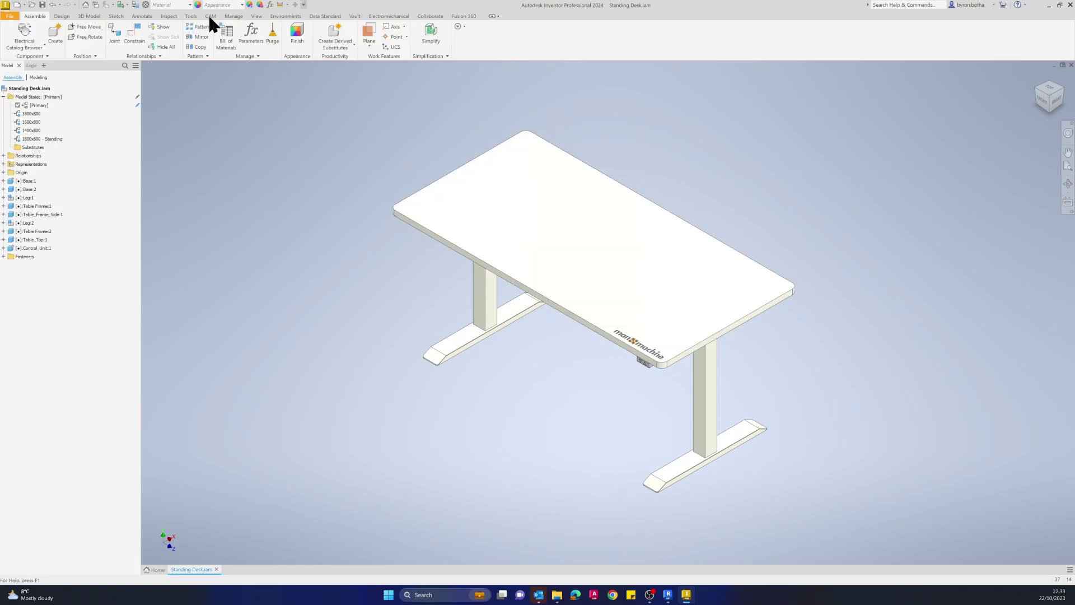
left_click(273, 17)
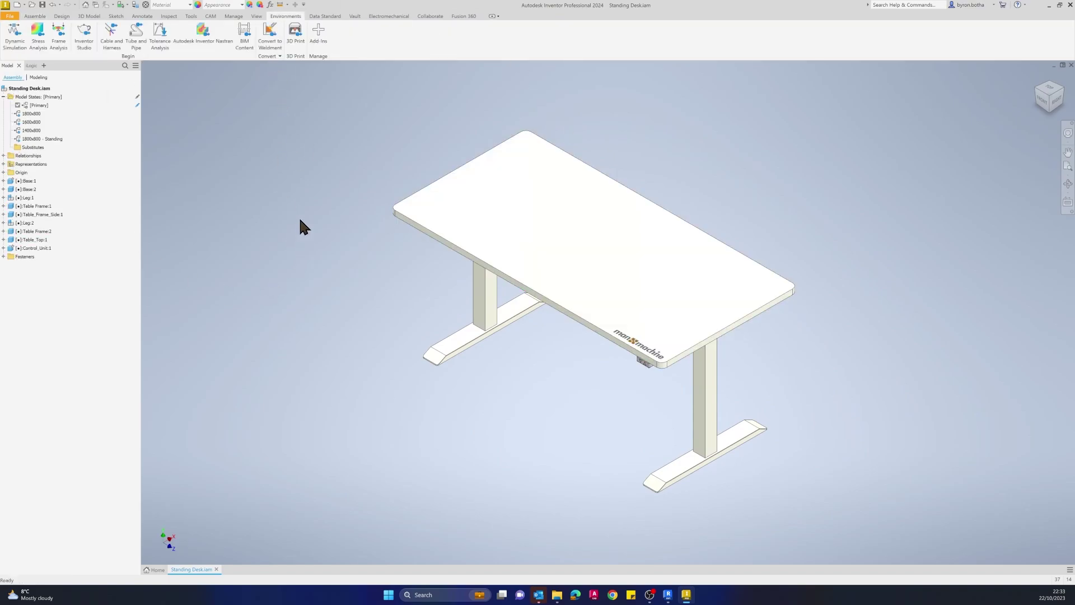
left_click(244, 37)
middle_click_drag(480, 388, 531, 398)
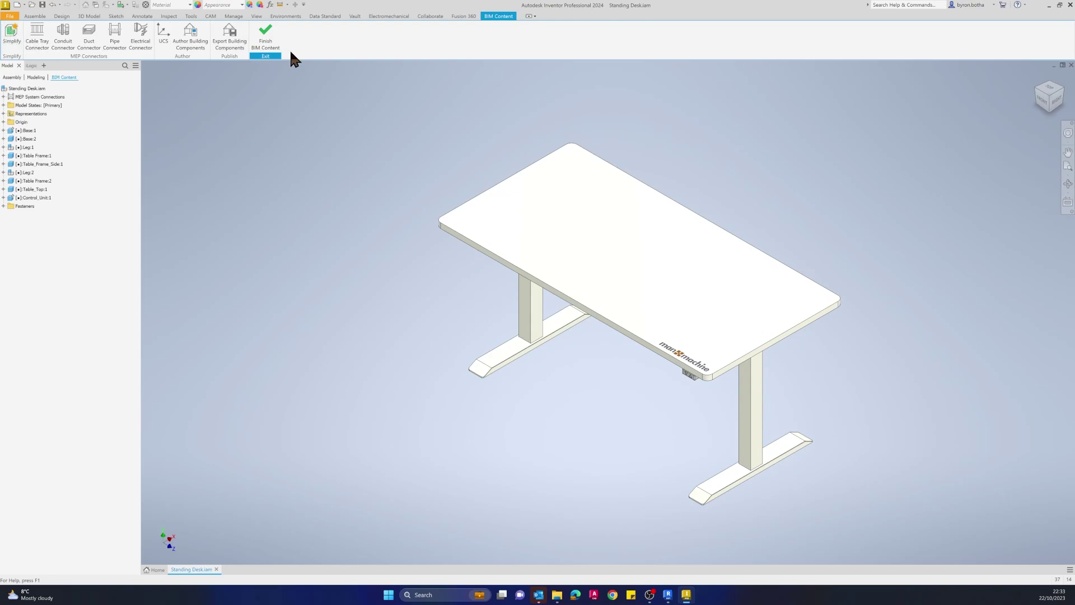
left_click(73, 178)
Orbit the desk to inspect its front and underside, then return to the home view.
middle_click_drag(827, 386, 799, 388)
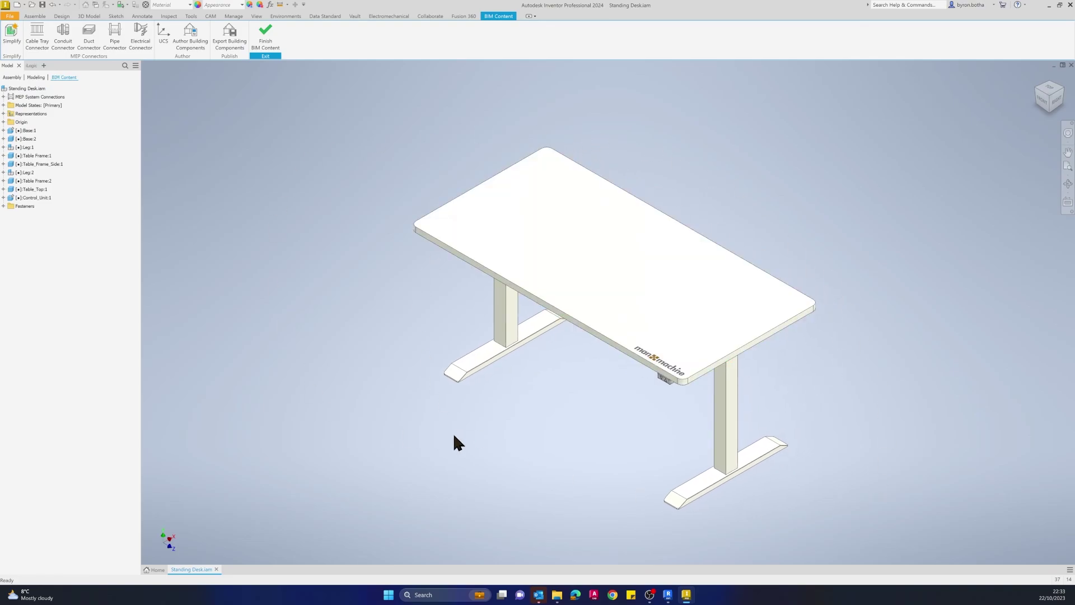
middle_click_drag(677, 280, 649, 261)
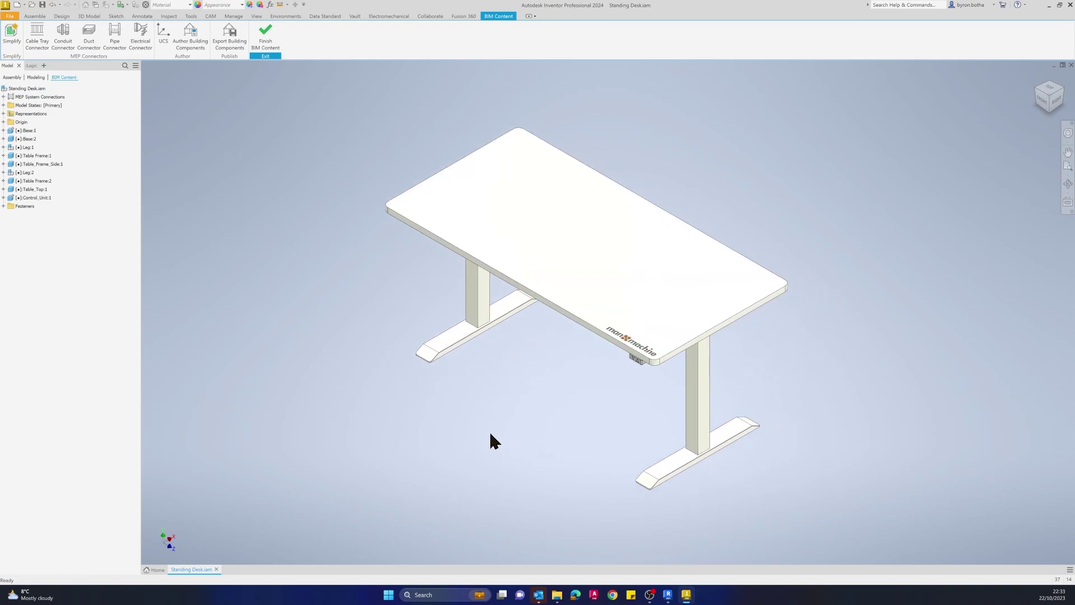
mouse_move(541, 360)
middle_mouse_down()
mouse_move(518, 377)
mouse_move(542, 364)
middle_mouse_up()
scroll(542, 364, "down", 3)
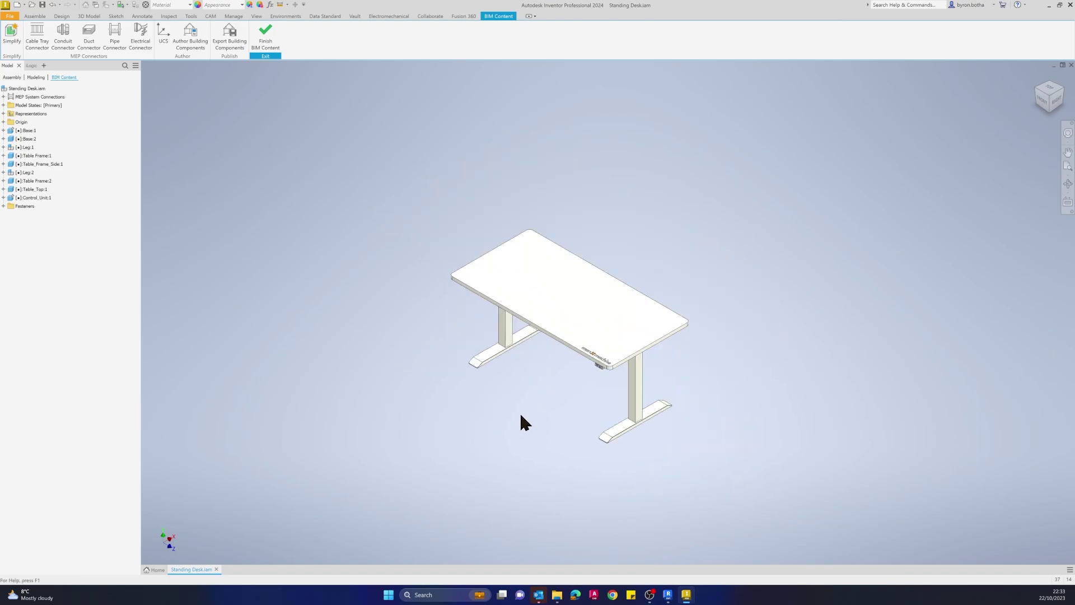
middle_click_drag(520, 412, 547, 351, "shift")
mouse_move(561, 395)
middle_mouse_down("shift")
mouse_move(576, 365)
mouse_move(554, 377)
middle_mouse_up("shift")
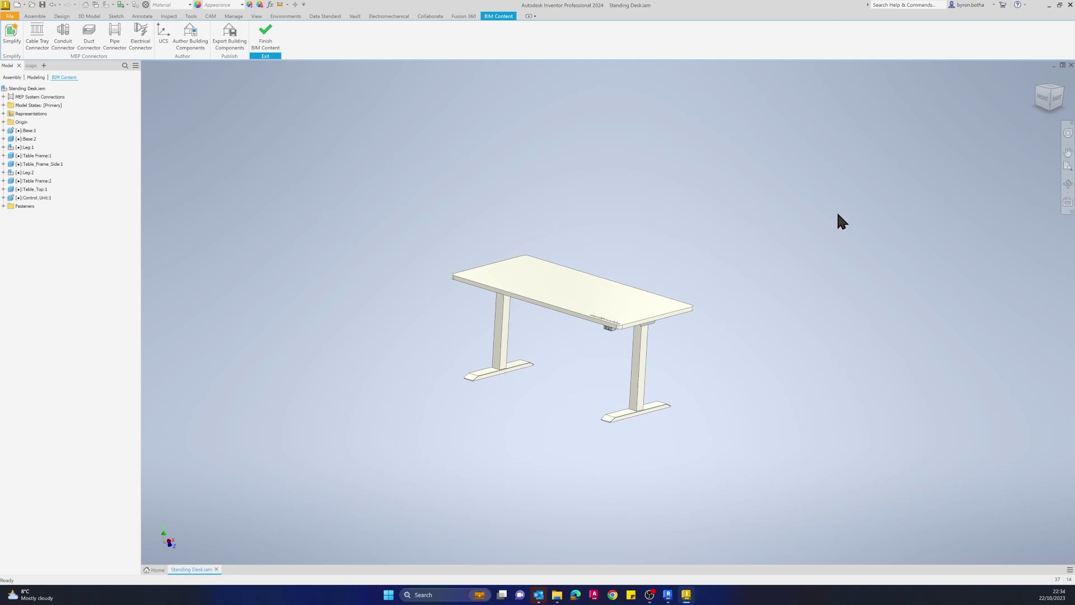
left_click(1036, 85)
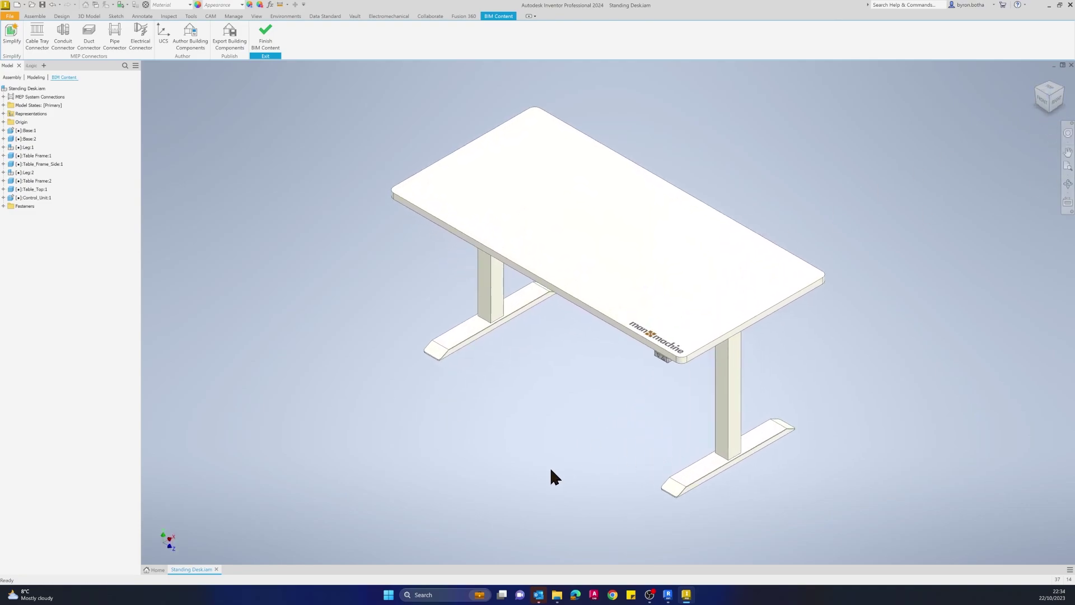
middle_click_drag(550, 469, 545, 431, "shift")
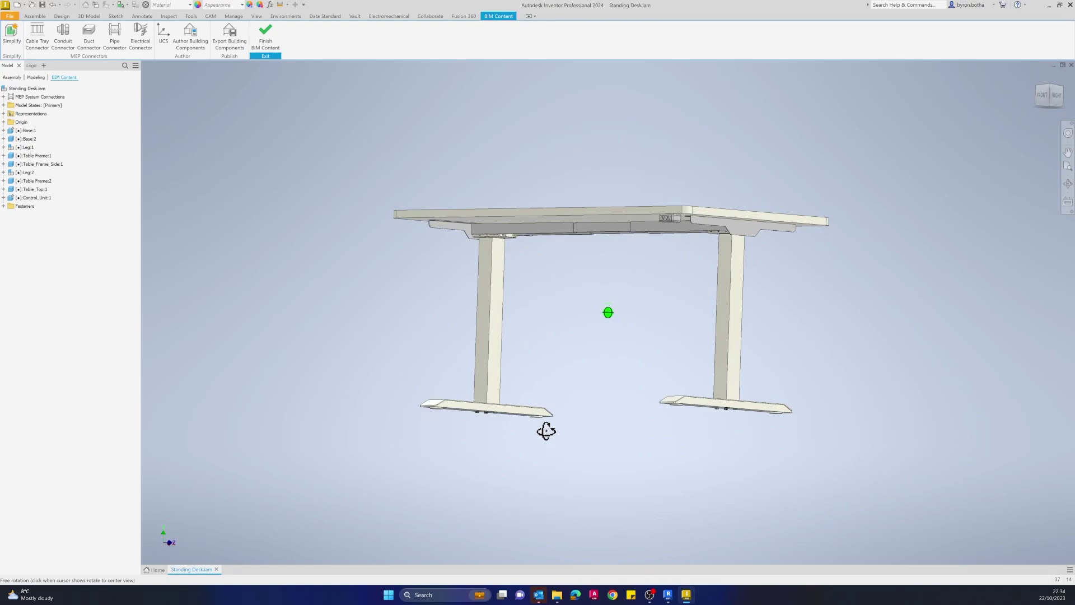
middle_click_drag(444, 334, 470, 277, "shift")
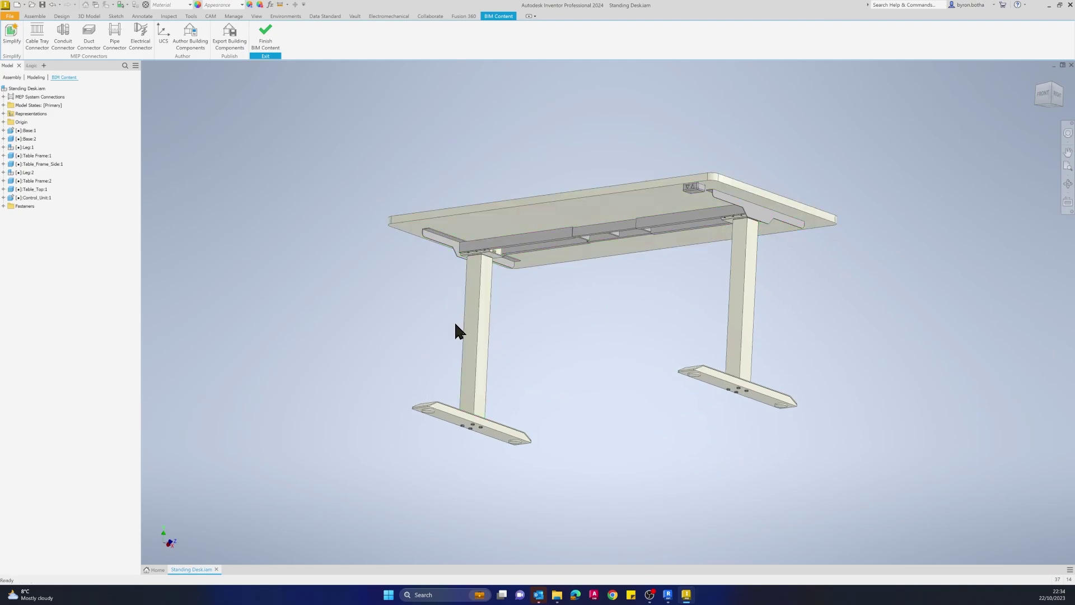
middle_click_drag(343, 298, 358, 342, "shift")
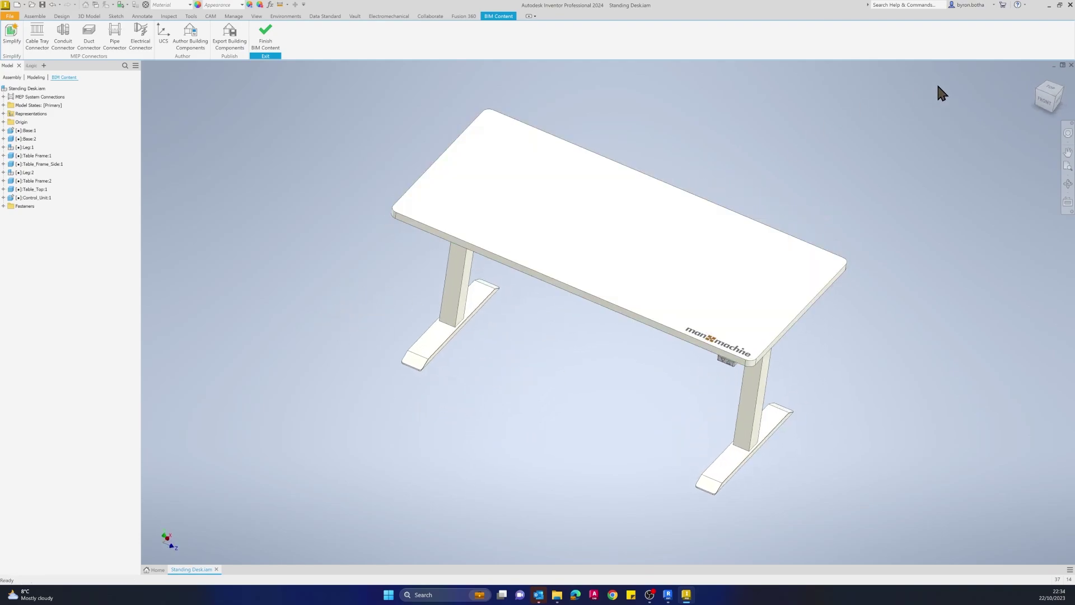
left_click(1034, 84)
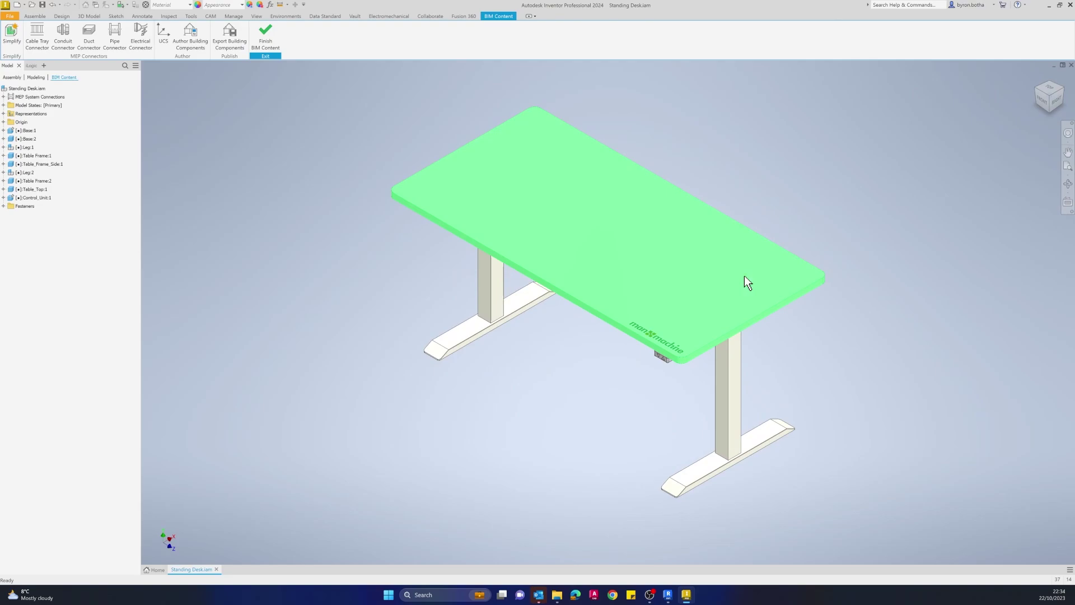
middle_click_drag(744, 275, 507, 261, "shift")
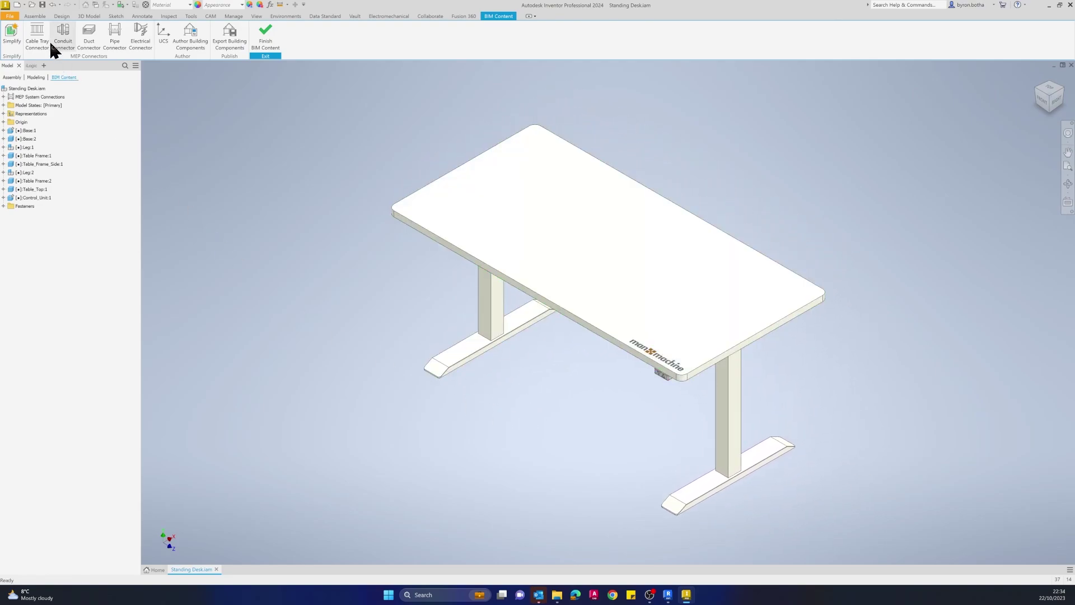
Start Simplify and choose the Remove moderate detail preset, keeping Max. Diagonal at 300 mm.
left_click(17, 34)
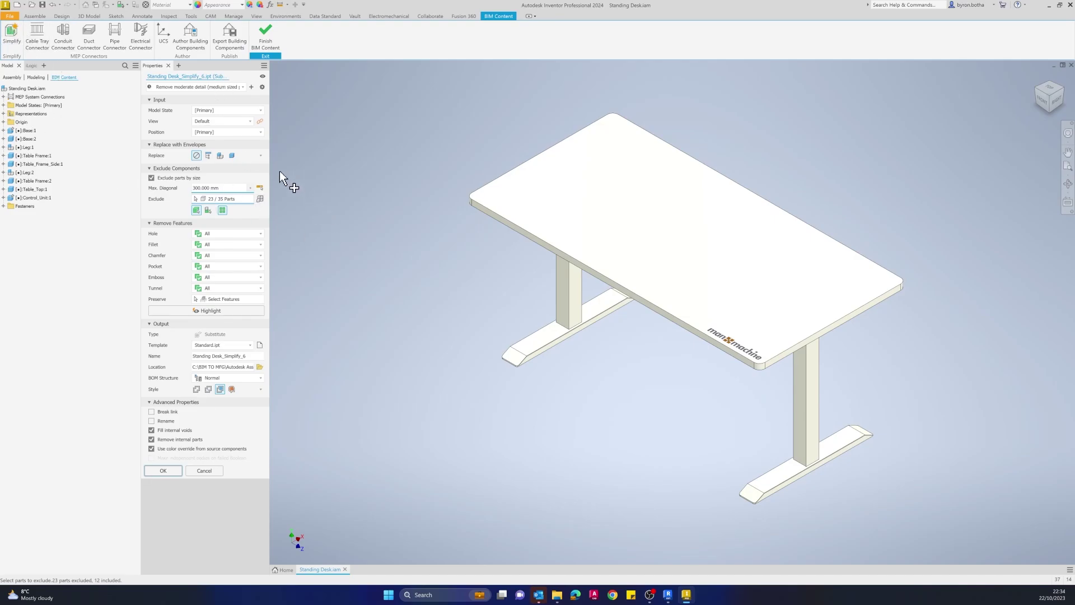
left_click_drag(269, 160, 297, 168)
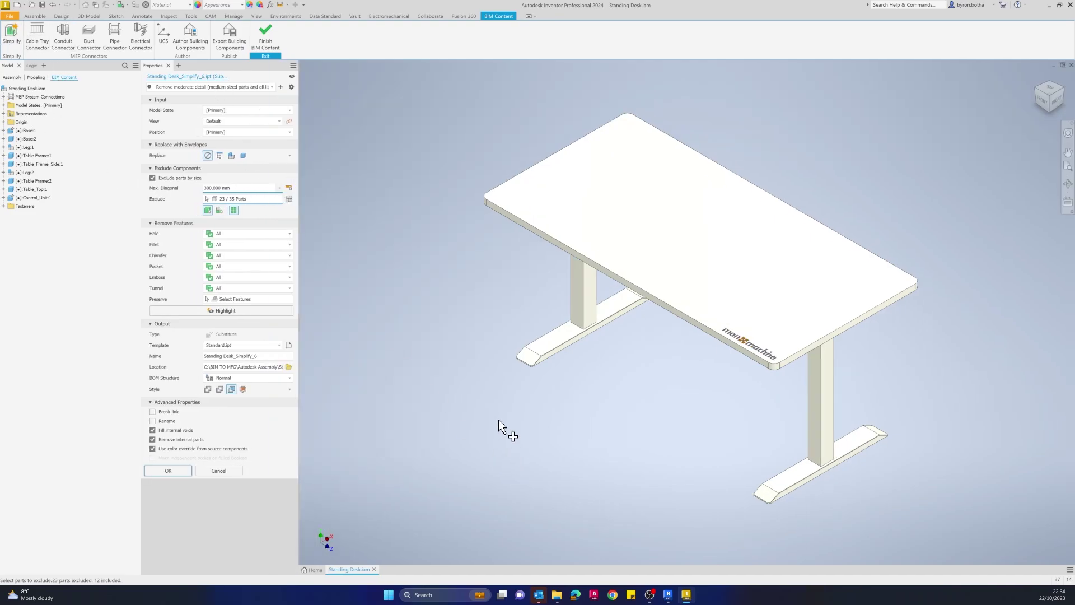
left_click_drag(604, 420, 559, 425)
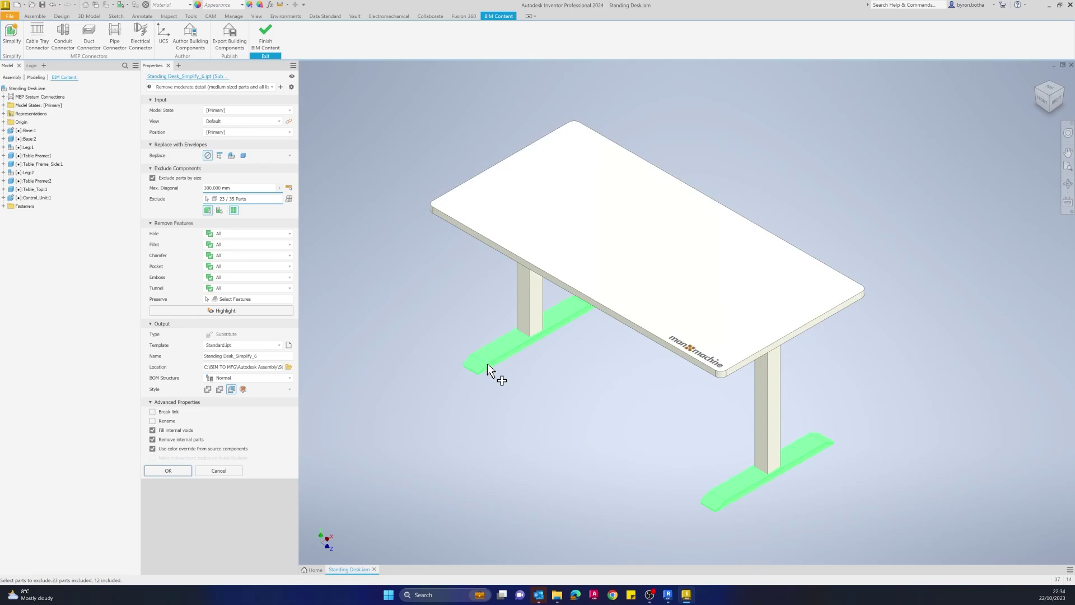
scroll(666, 358, "down", 3)
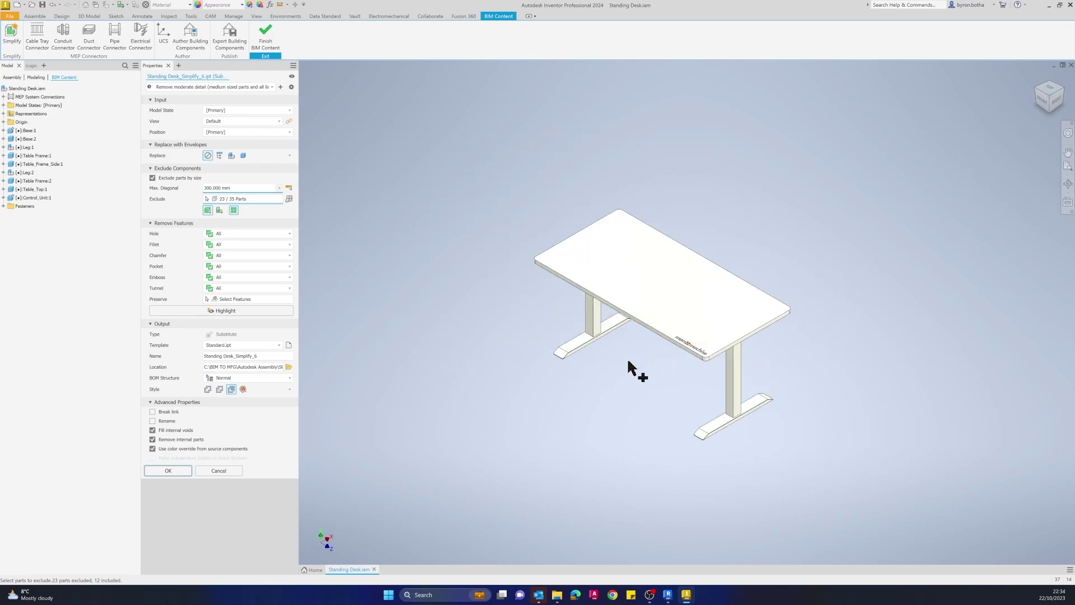
mouse_move(636, 372)
middle_mouse_down()
mouse_move(630, 397)
mouse_move(598, 379)
mouse_move(603, 355)
mouse_move(635, 366)
mouse_move(650, 408)
mouse_move(643, 381)
middle_mouse_up()
scroll(630, 397, "up", 3)
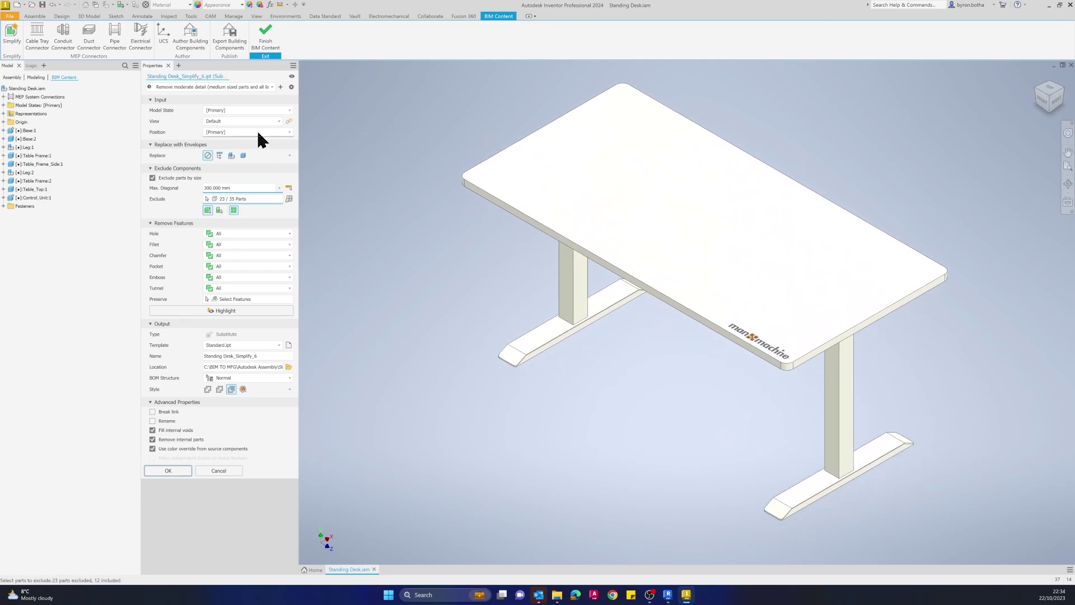
left_click(211, 87)
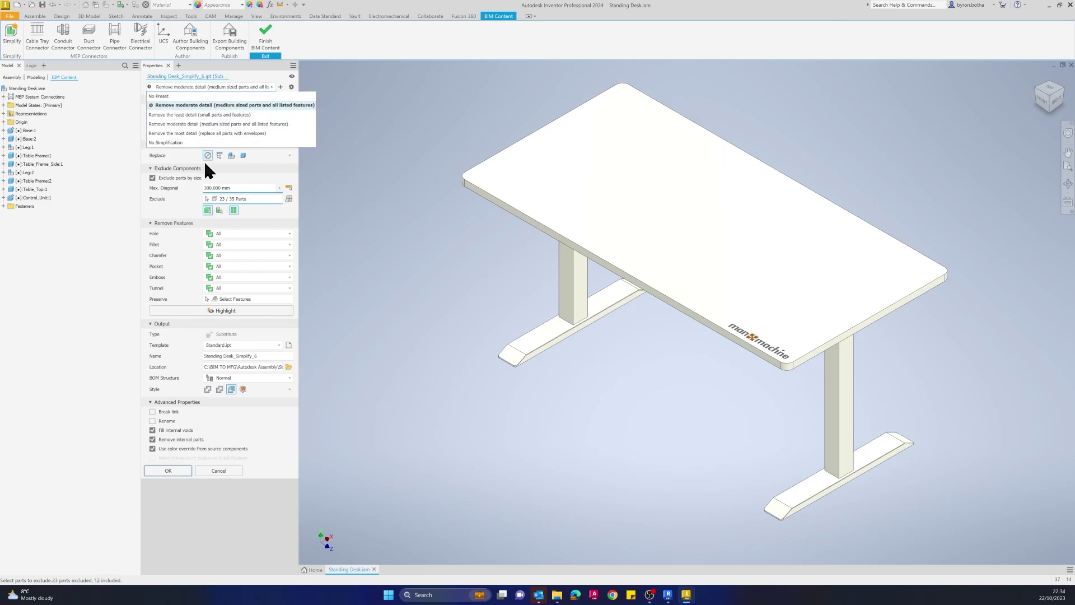
left_click(217, 124)
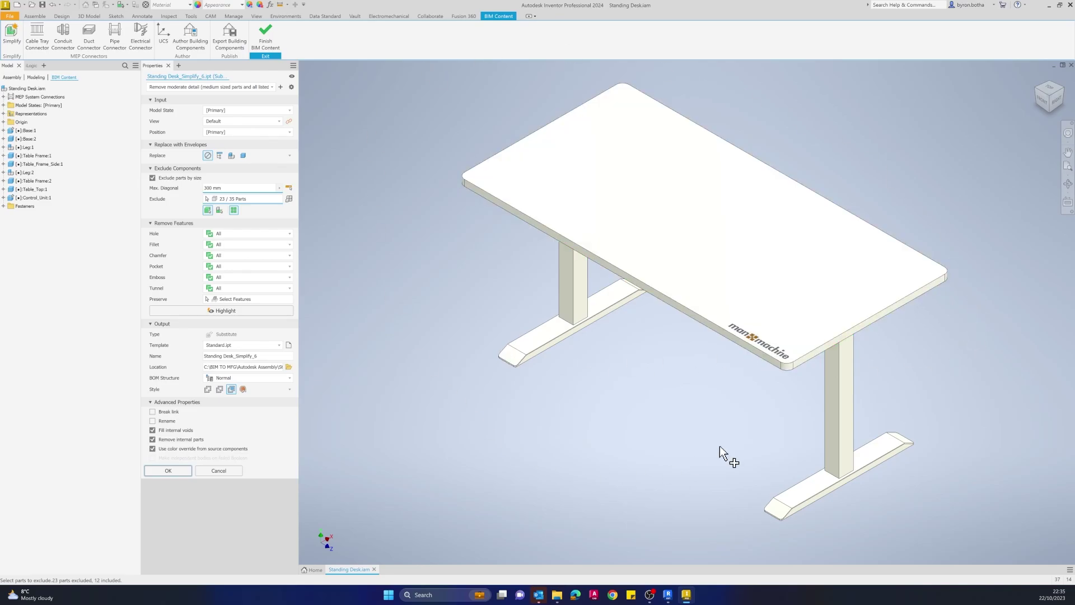
middle_click_drag(442, 280, 408, 277)
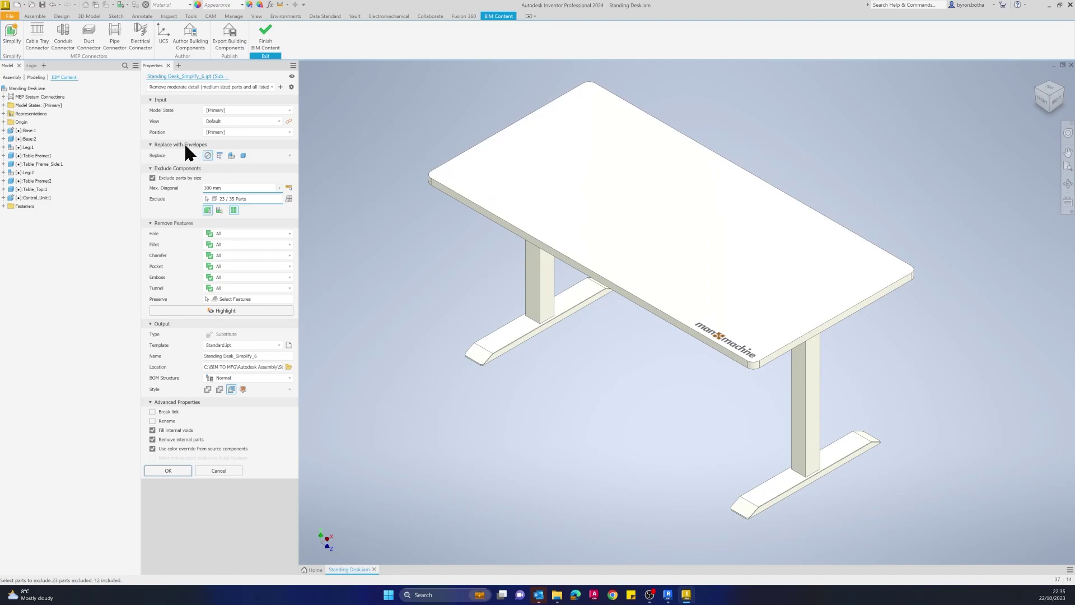
Try the bounding-box envelopes, ending with per-part envelopes in the fourth style, and orbit to inspect.
left_click(220, 155)
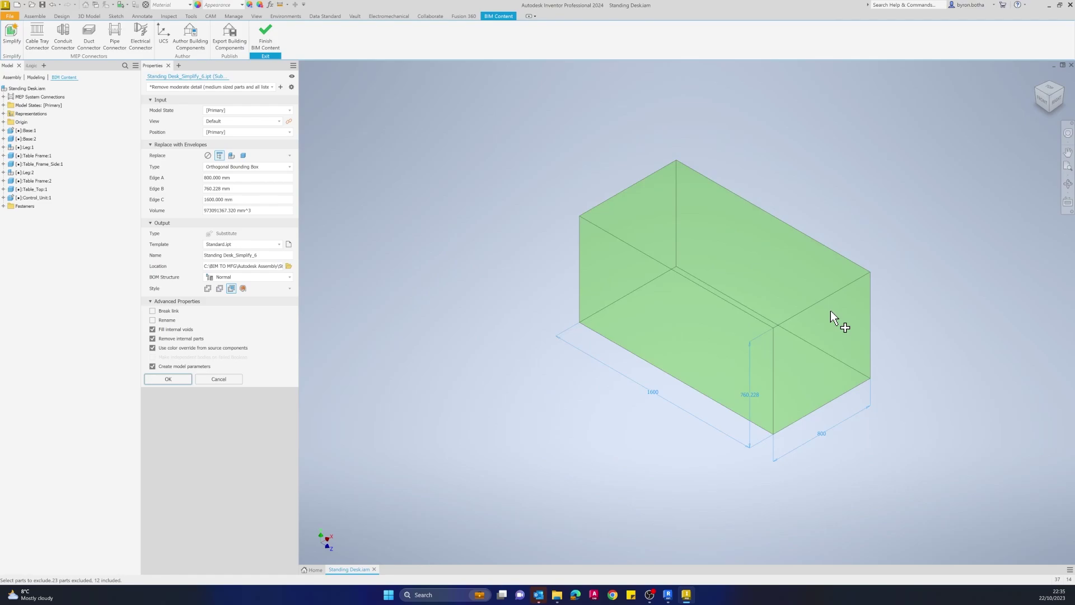
scroll(831, 316, "down", 3)
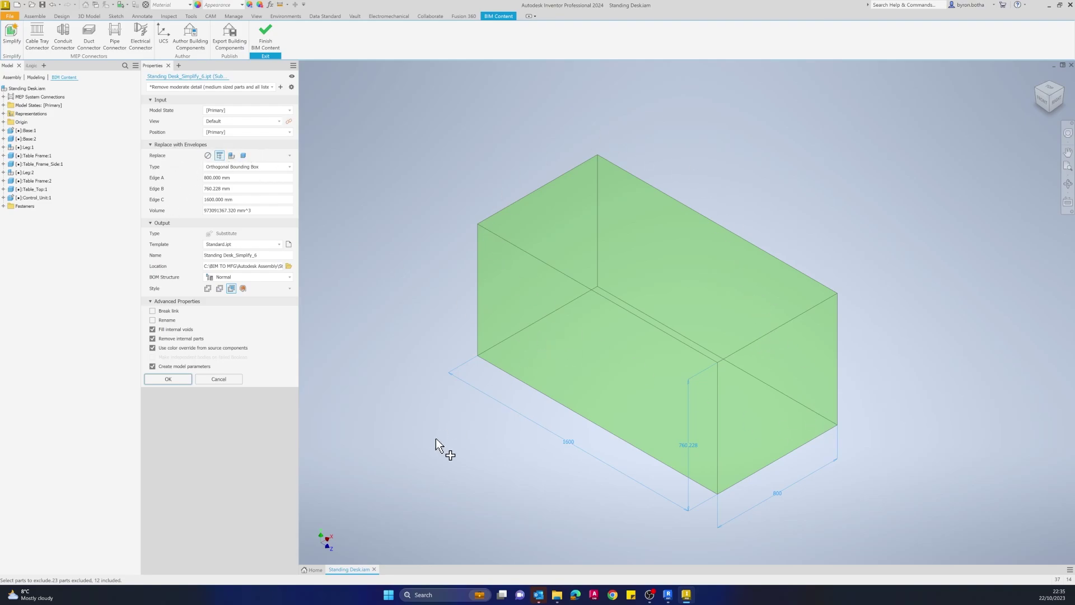
middle_click_drag(569, 471, 572, 457)
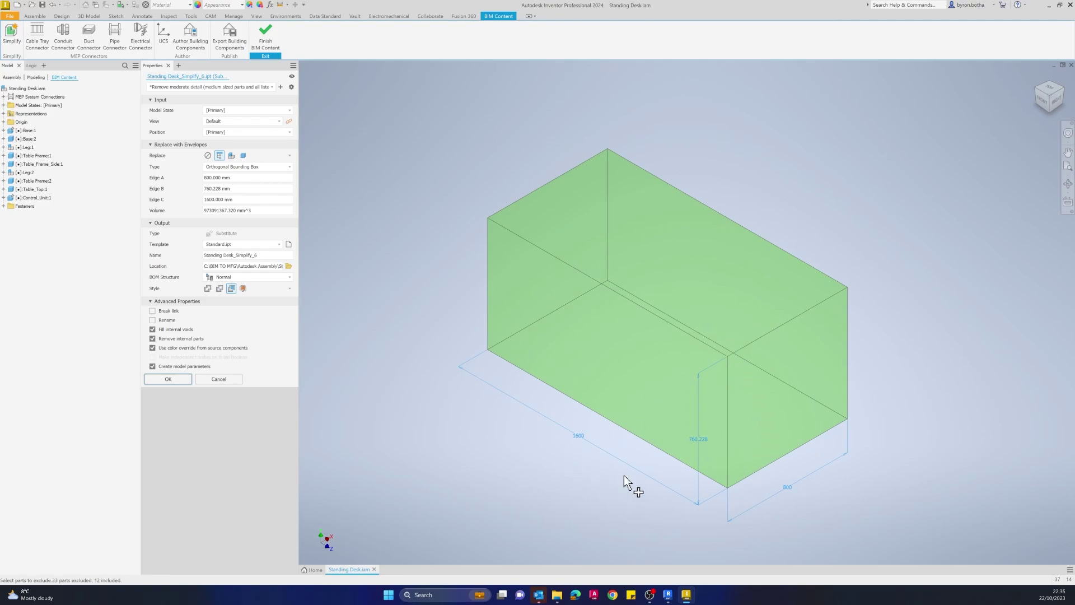
left_click(231, 155)
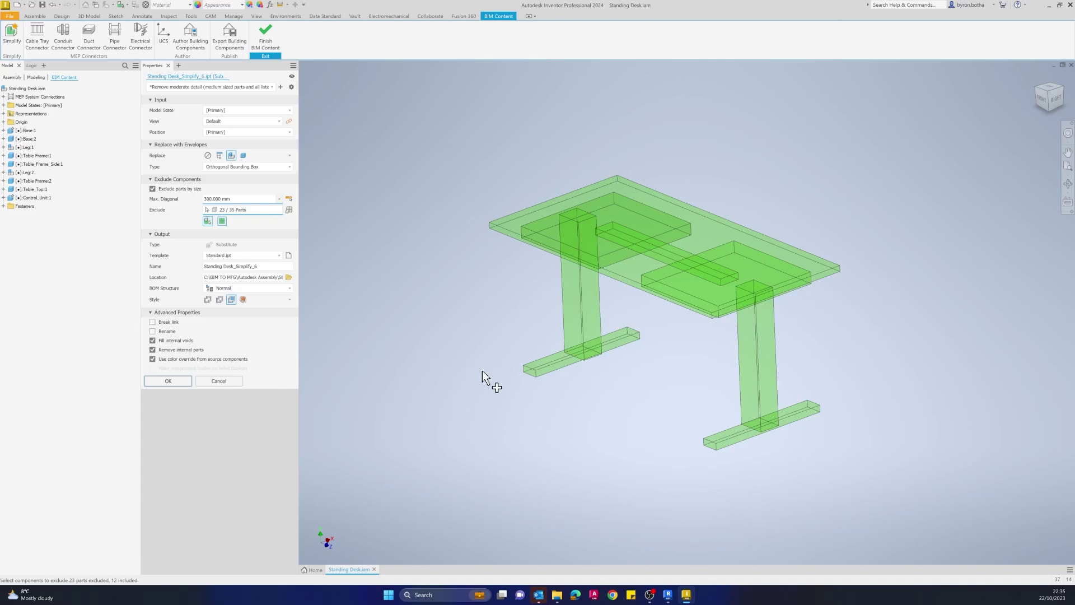
mouse_move(482, 371)
middle_mouse_down("shift")
mouse_move(506, 379)
mouse_move(482, 376)
middle_mouse_up("shift")
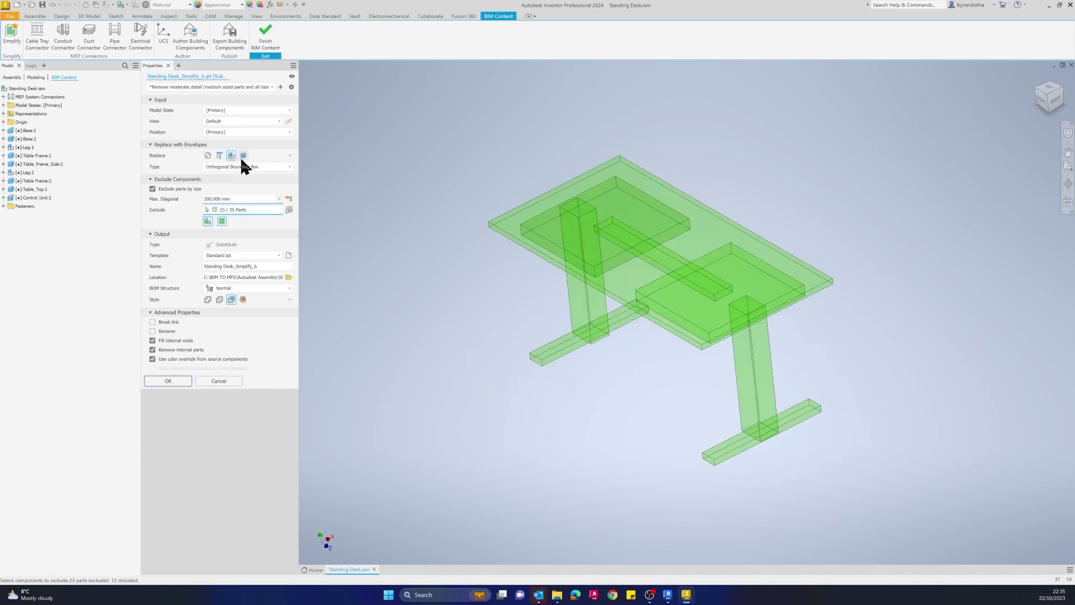
left_click(243, 156)
middle_click_drag(648, 380, 547, 202, "shift")
middle_click_drag(485, 303, 436, 343, "shift")
Set Replace to none and cycle through presets back to Remove moderate detail.
left_click(208, 155)
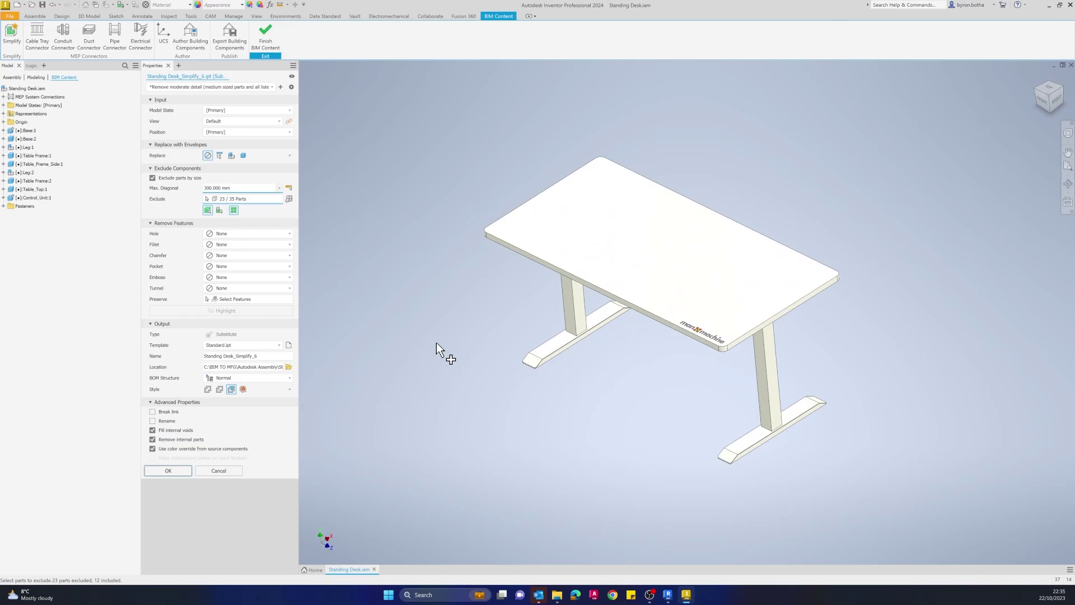
left_click(181, 87)
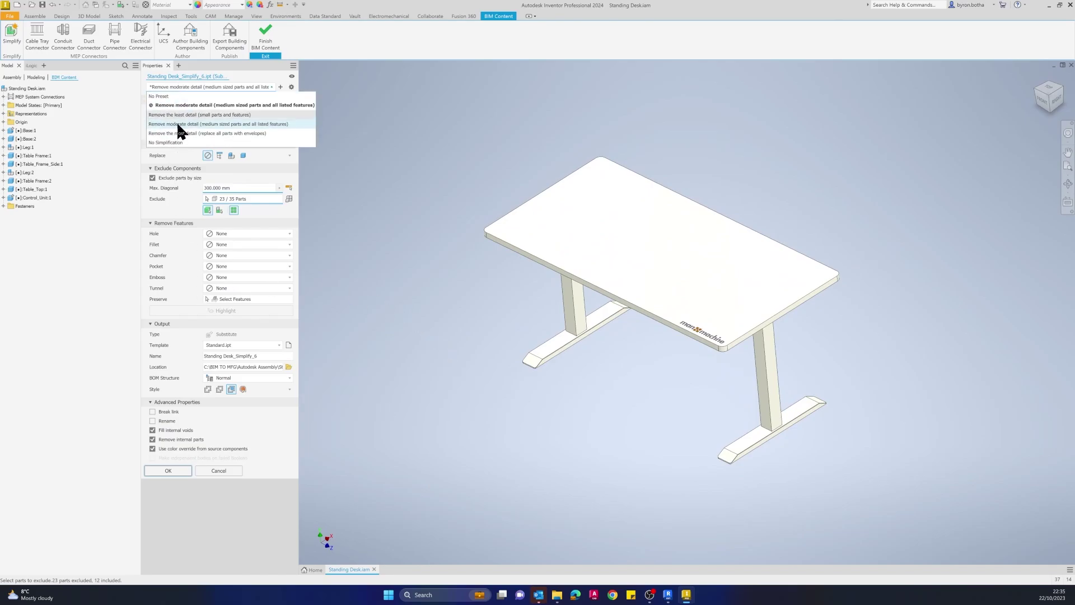
left_click(173, 125)
left_click(183, 89)
left_click(179, 128)
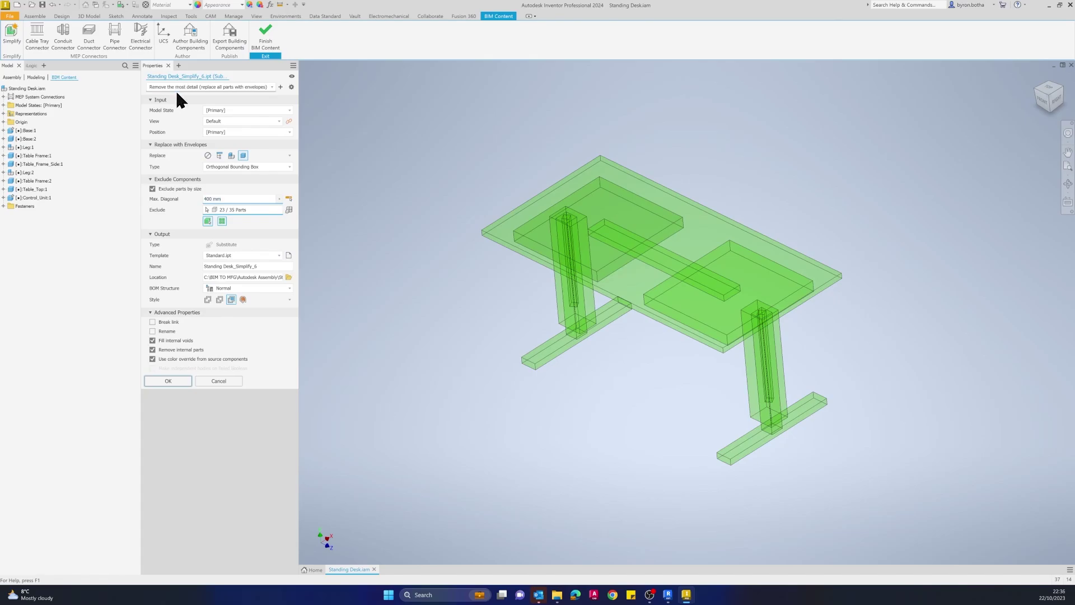
left_click(176, 89)
left_click(183, 124)
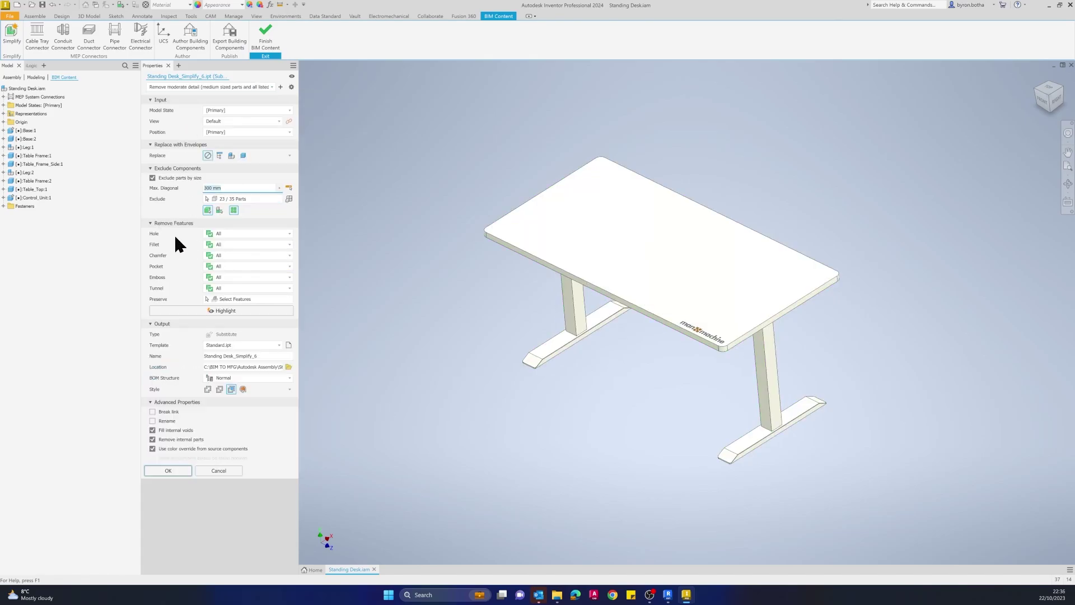
Mark the fillets on three tabletop corners as preserved features.
left_click(237, 297)
scroll(737, 404, "up", 10)
left_click(595, 224)
scroll(595, 223, "down", 10)
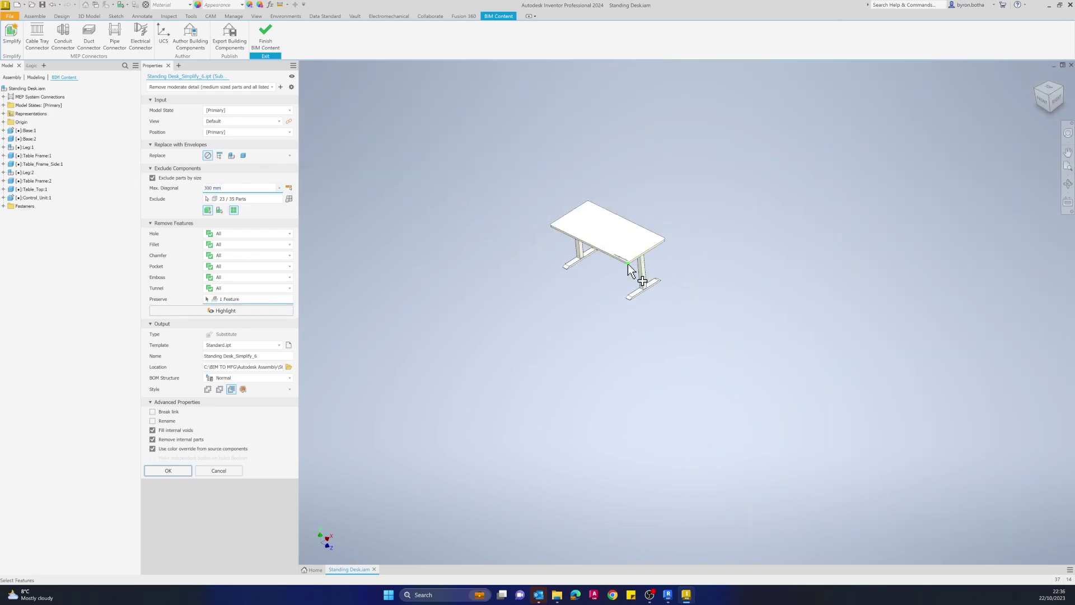
scroll(642, 241, "up", 8)
middle_click_drag(641, 241, 552, 351, "shift")
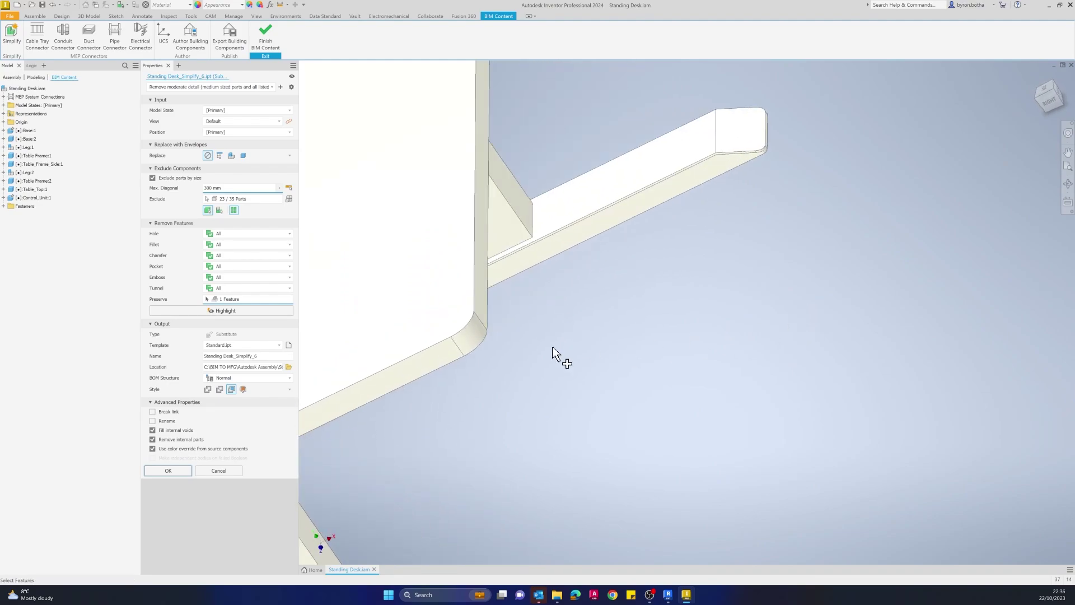
left_click(485, 341)
scroll(513, 140, "down", 6)
middle_click_drag(512, 140, 467, 203, "shift")
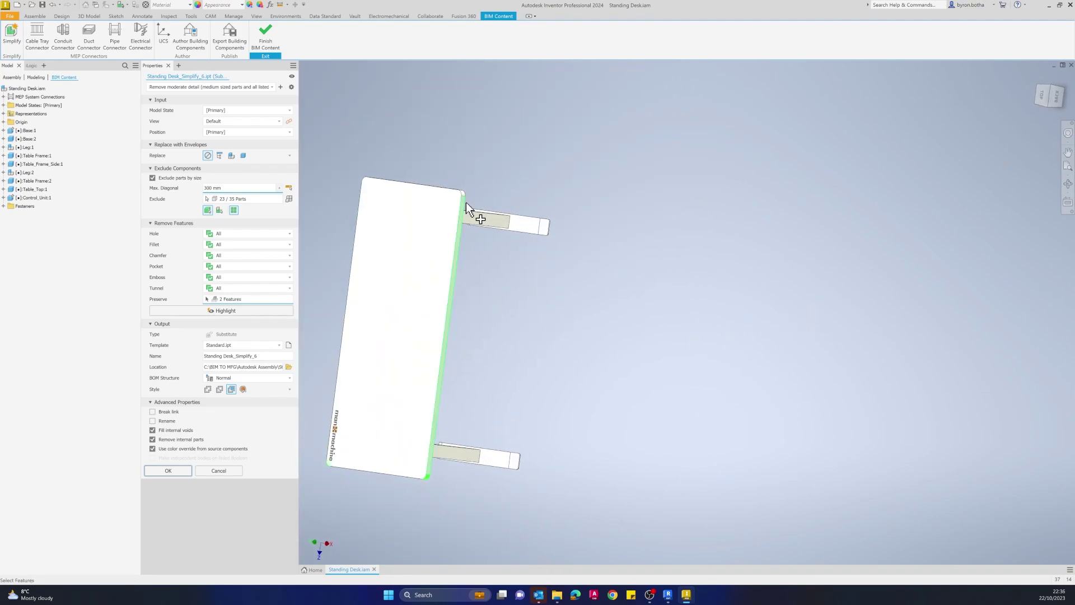
scroll(467, 210, "up", 6)
left_click(436, 166)
Preserve a fourth tabletop corner feature and orbit to review all four.
scroll(412, 305, "down", 6)
middle_click_drag(413, 305, 624, 355)
scroll(671, 427, "up", 10)
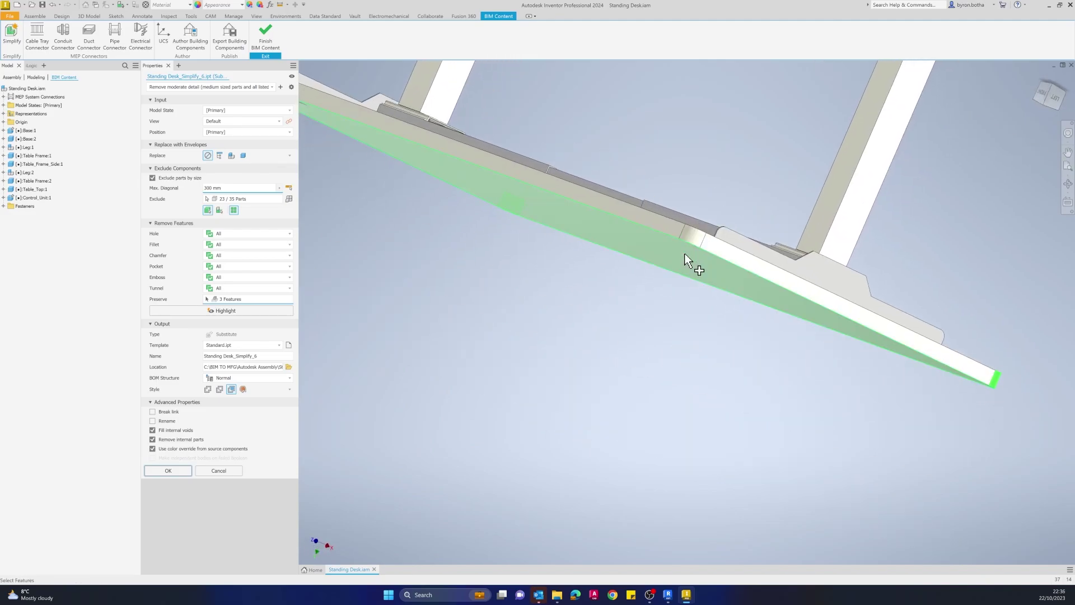
left_click(688, 260)
scroll(696, 252, "down", 8)
middle_click_drag(563, 385, 667, 286, "shift")
scroll(679, 223, "up", 5)
scroll(560, 246, "down", 3)
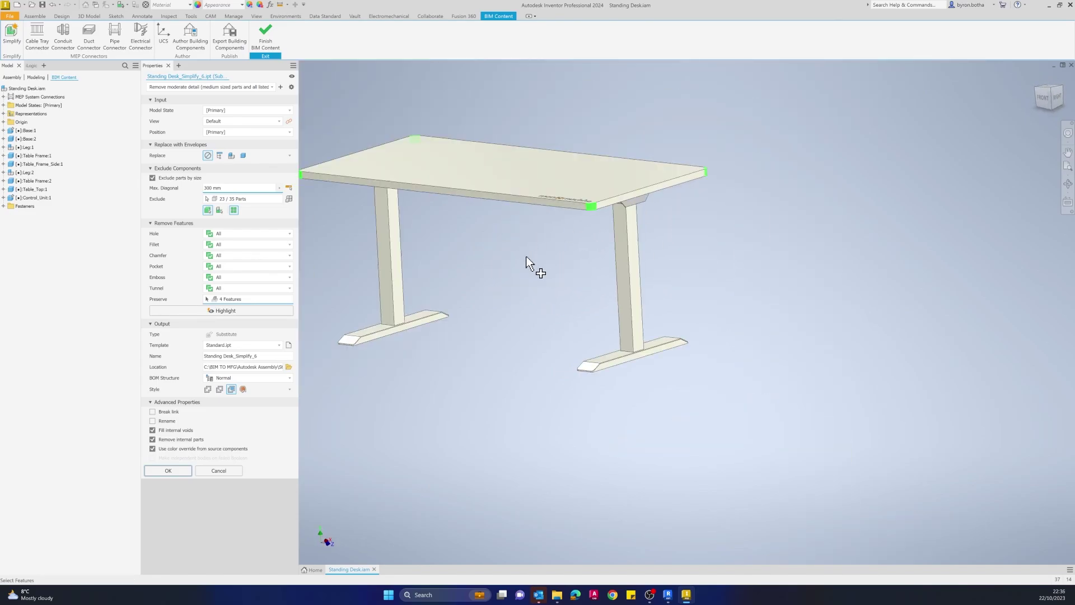
middle_click_drag(526, 257, 614, 200, "shift")
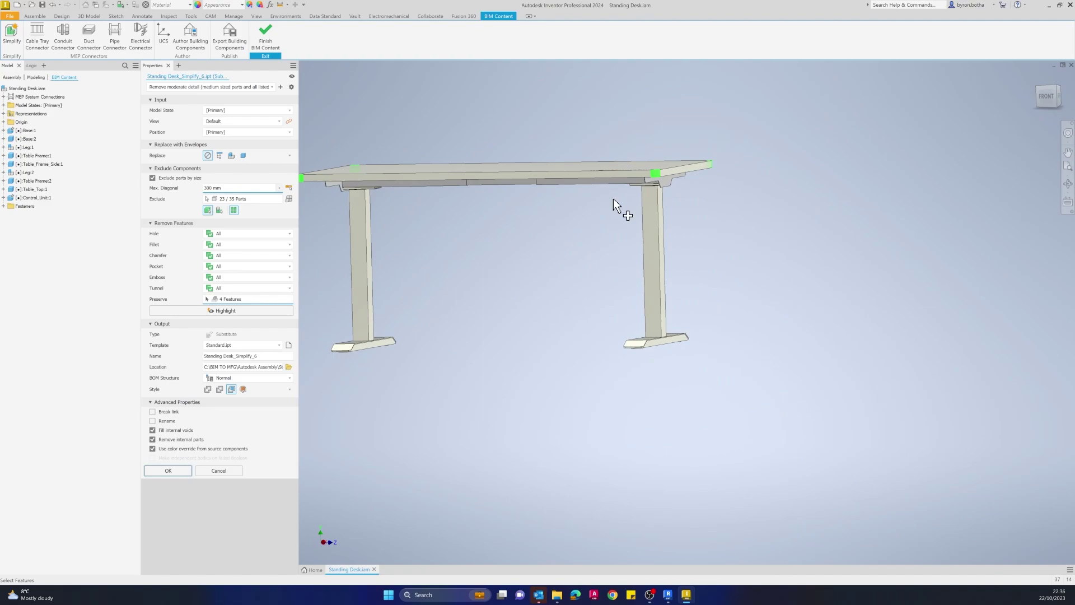
scroll(585, 271, "down", 2)
middle_click_drag(585, 271, 623, 308, "shift")
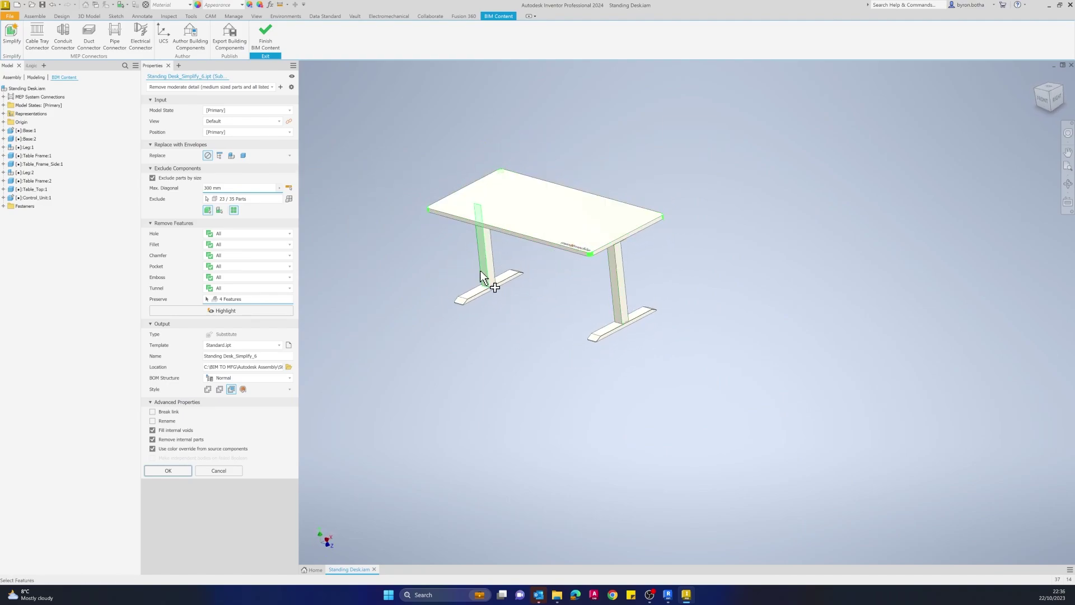
Include the small control box under the tabletop, then return to Exclude mode (22 / 35 parts).
left_click(289, 199)
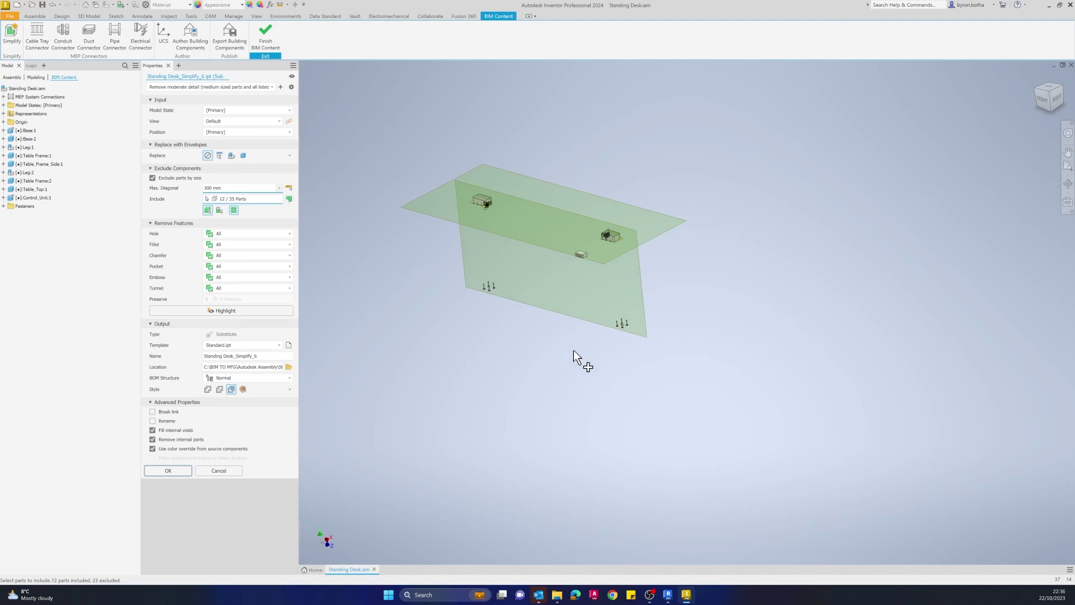
scroll(512, 271, "up", 4)
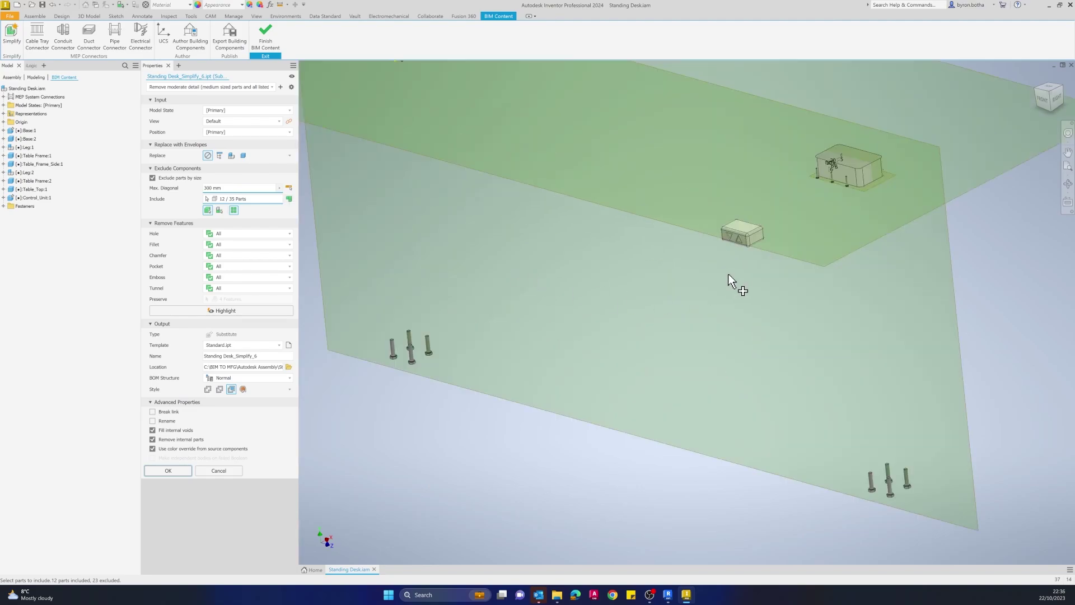
left_click(744, 235)
scroll(649, 325, "down", 5)
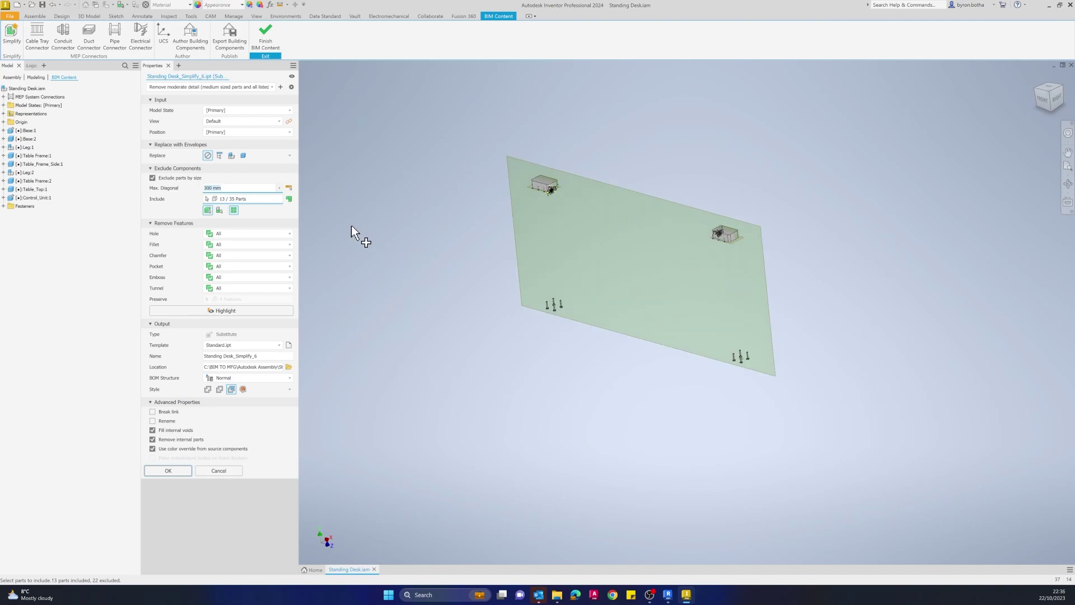
left_click(290, 199)
scroll(641, 304, "up", 5)
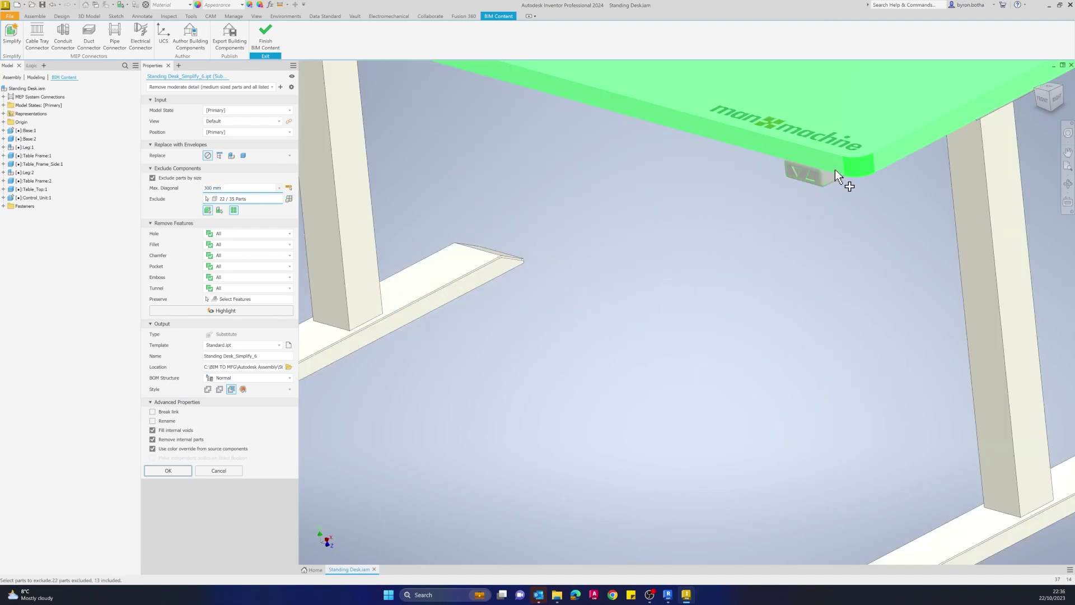
scroll(820, 191, "down", 3)
scroll(815, 196, "up", 4)
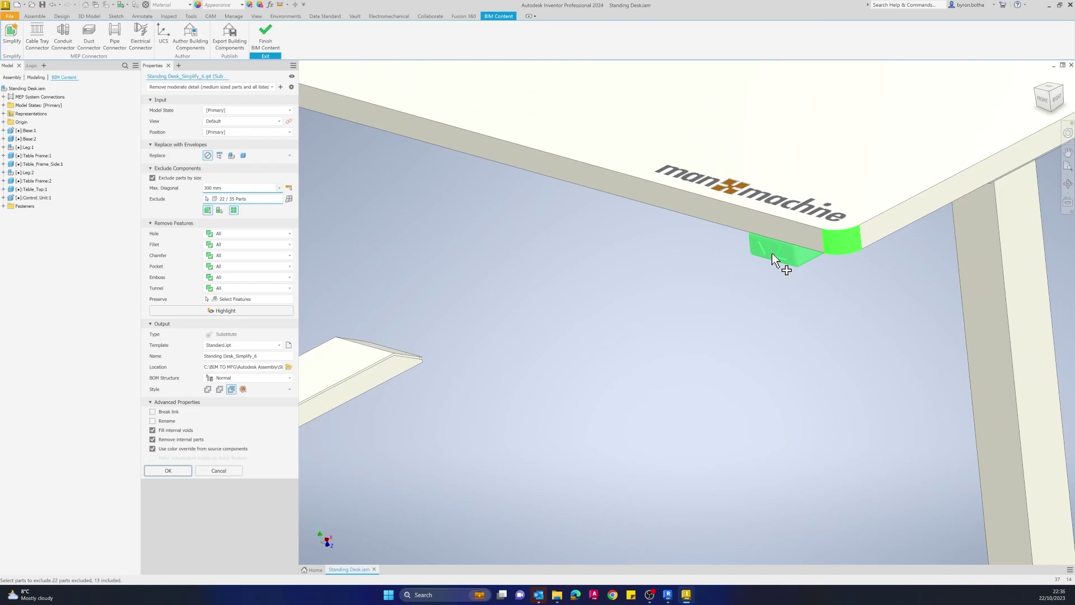
scroll(740, 328, "down", 2)
scroll(777, 336, "down", 3)
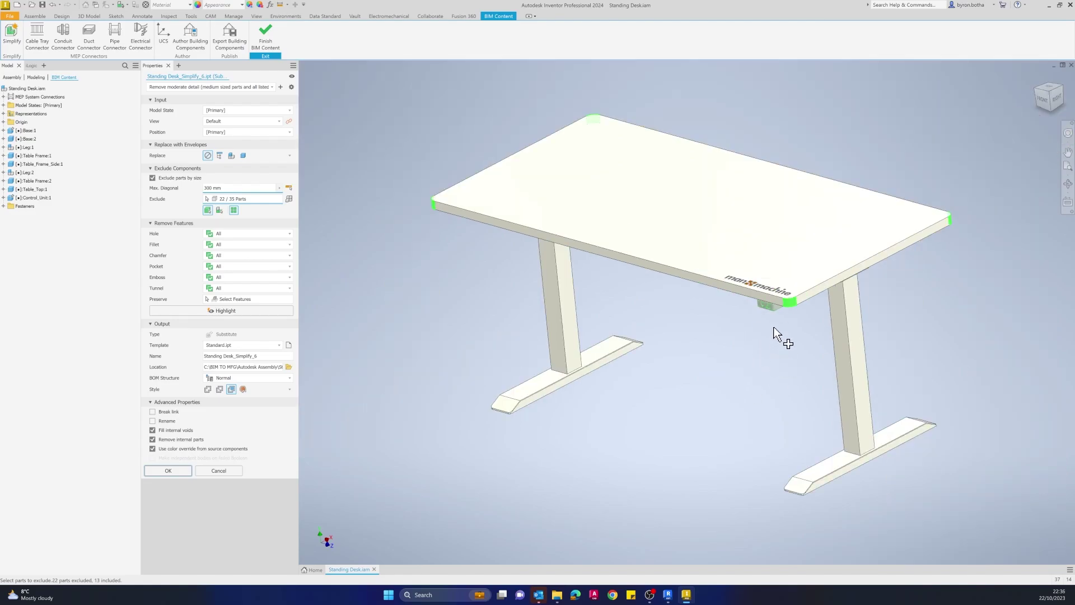
middle_click_drag(414, 411, 397, 394, "shift")
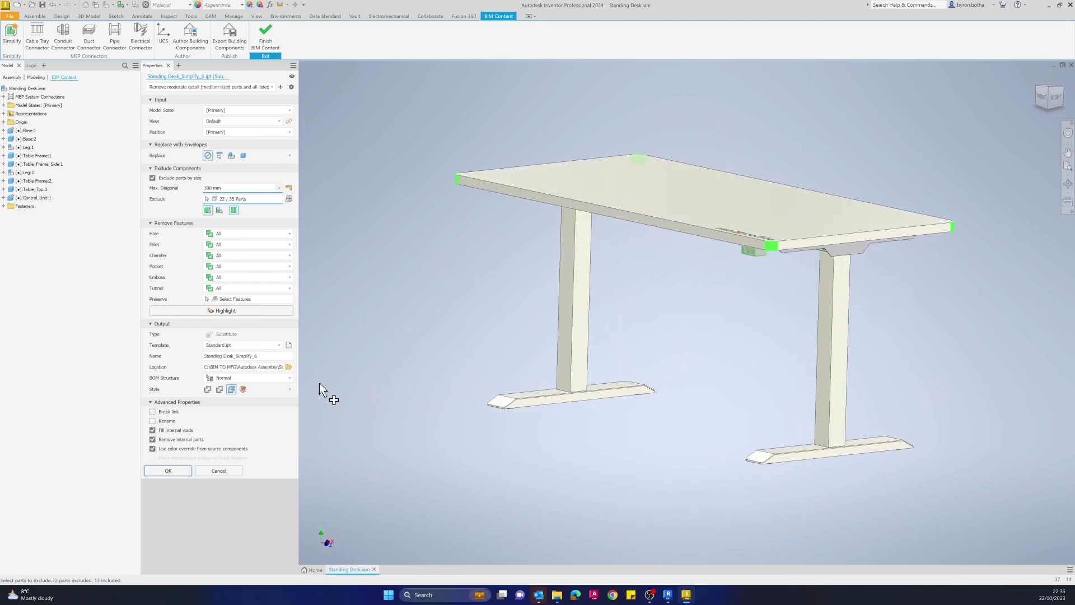
middle_click_drag(482, 436, 631, 497, "shift")
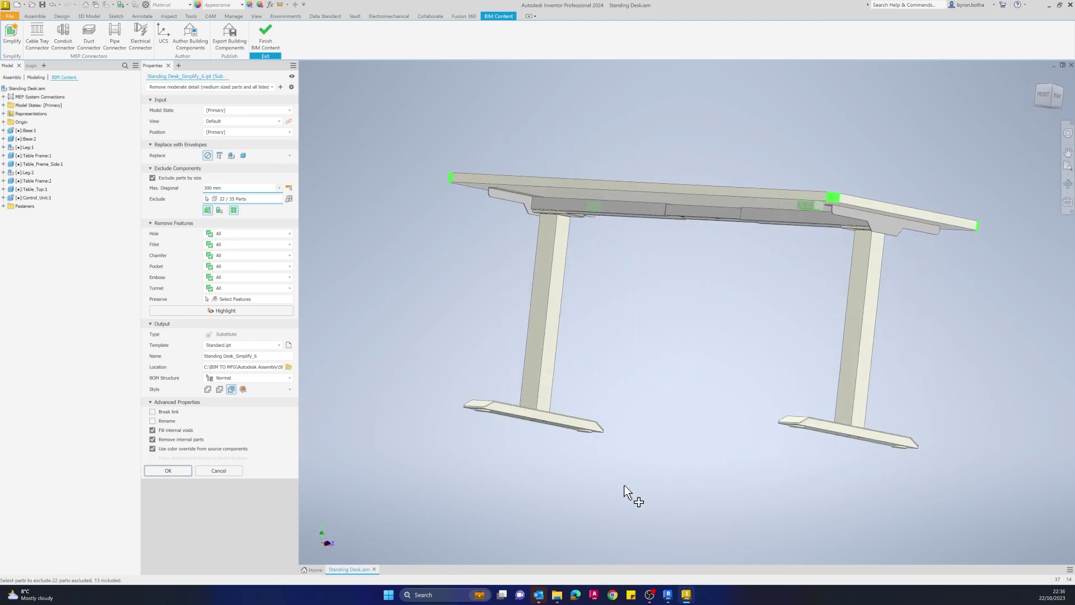
scroll(800, 445, "up", 5)
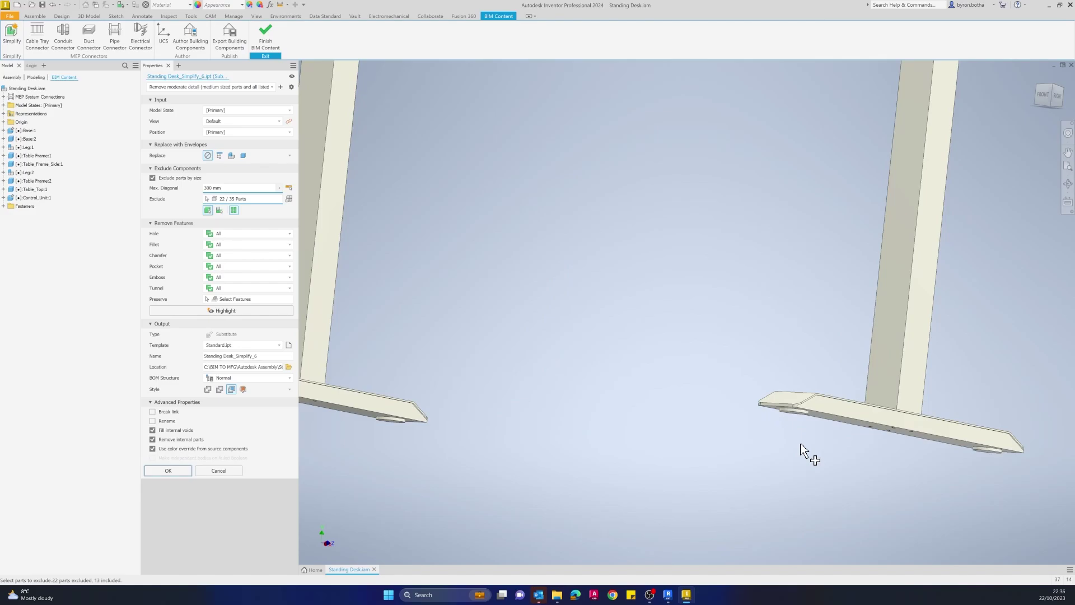
scroll(739, 456, "down", 7)
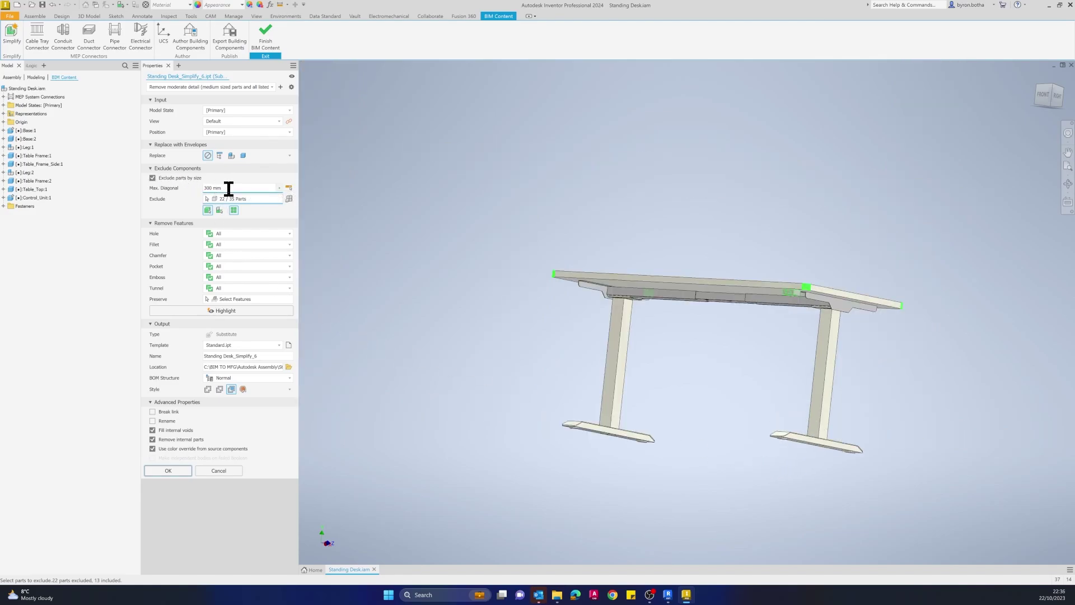
mouse_move(715, 446)
middle_mouse_down("shift")
mouse_move(718, 422)
mouse_move(731, 434)
mouse_move(725, 458)
mouse_move(745, 502)
middle_mouse_up("shift")
scroll(806, 492, "up", 6)
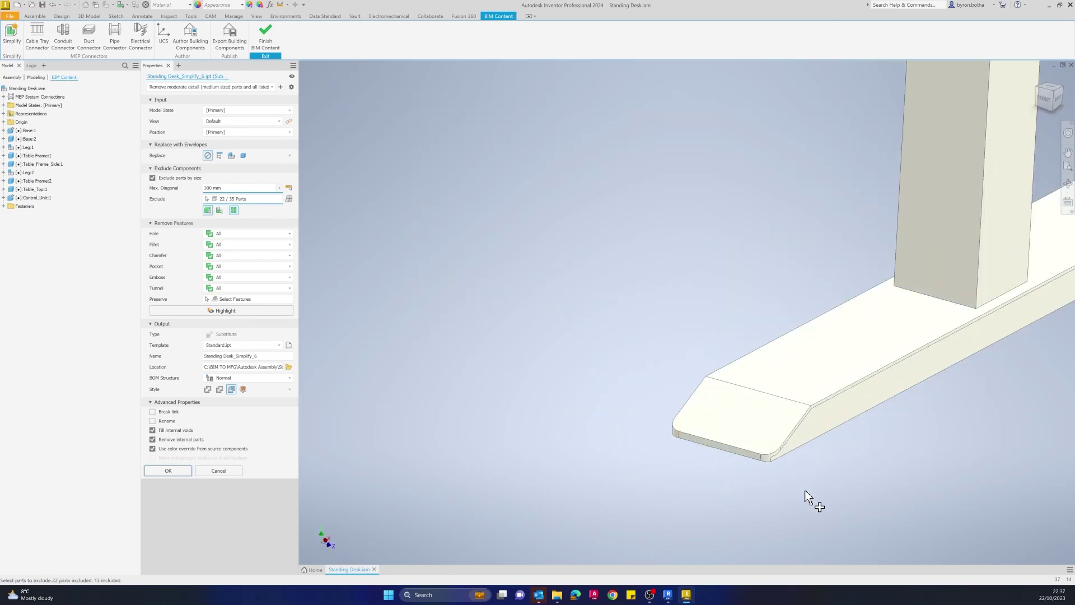
scroll(791, 495, "down", 6)
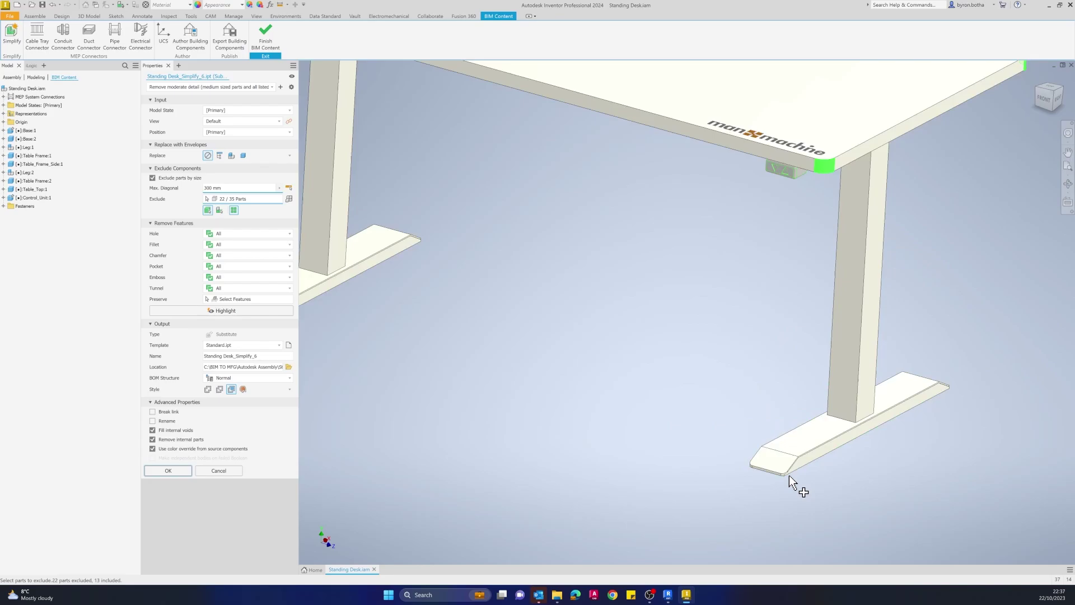
scroll(506, 377, "down", 5)
scroll(559, 386, "up", 6)
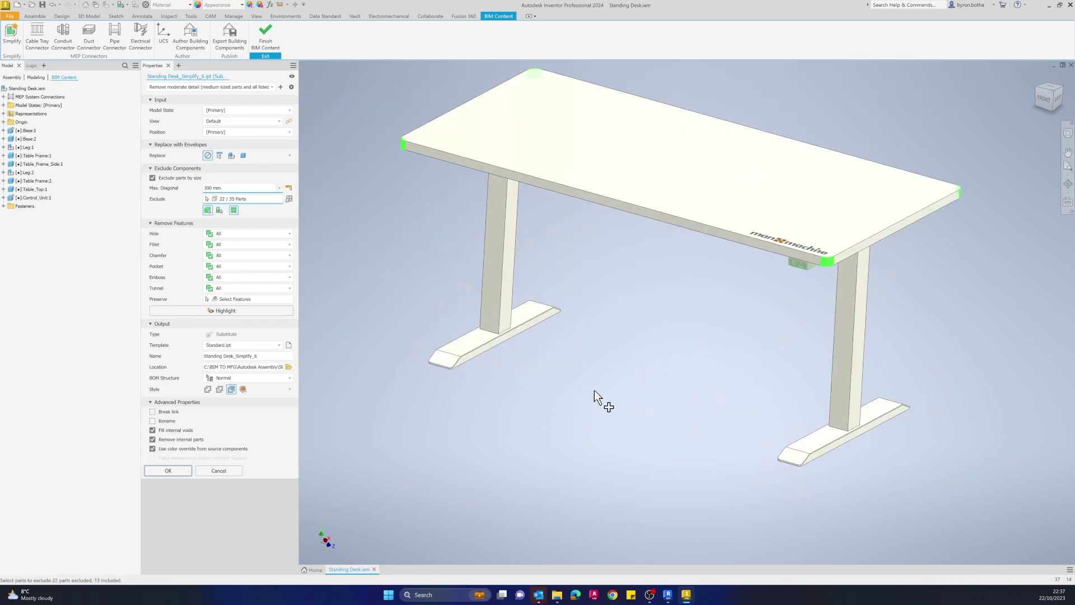
scroll(445, 341, "down", 5)
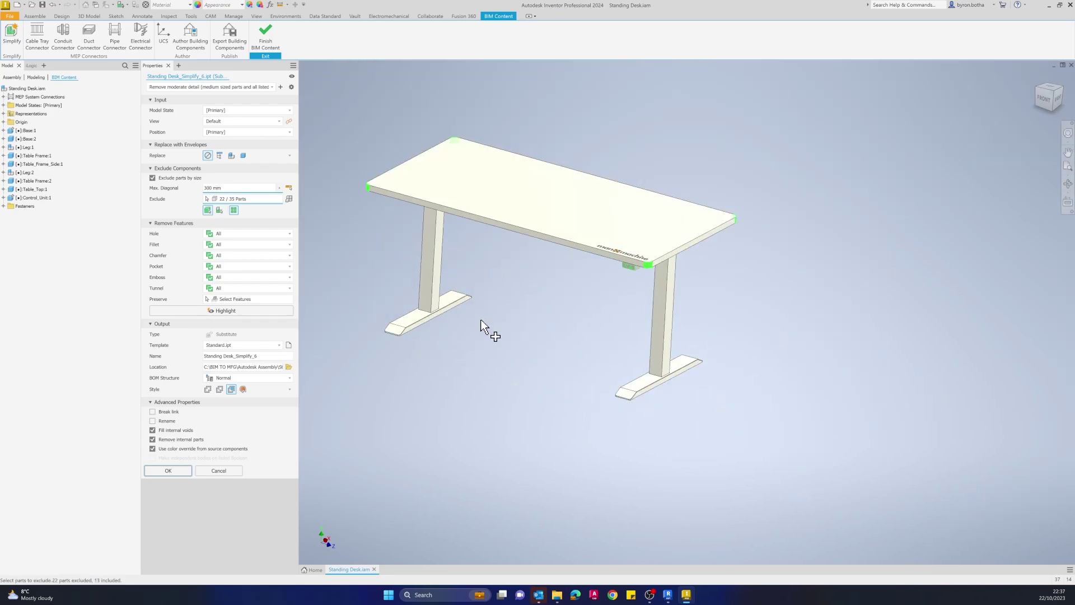
middle_click_drag(481, 327, 530, 340)
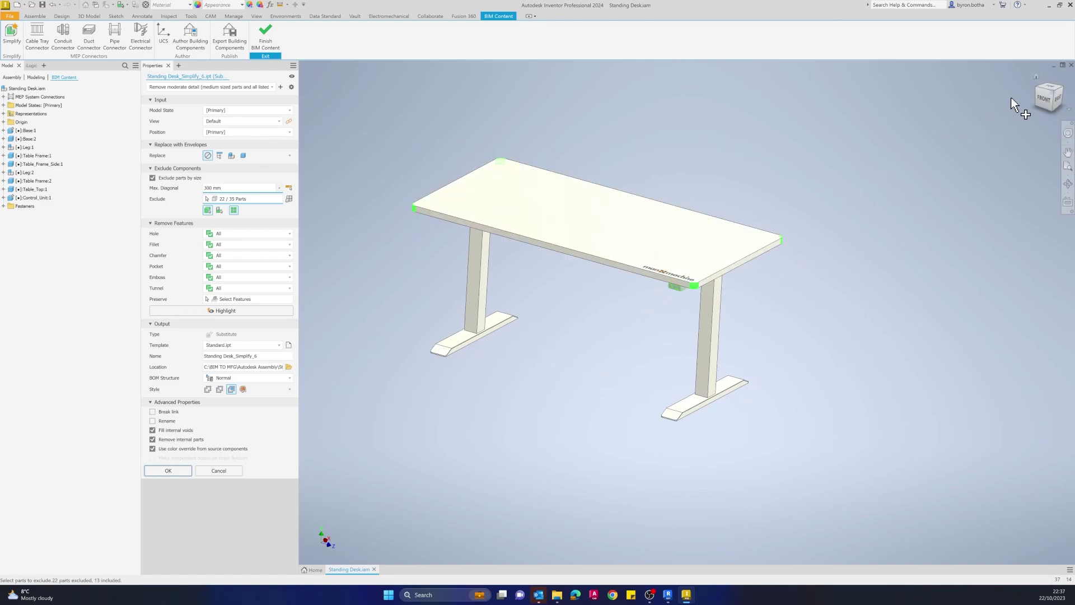
left_click(1057, 100)
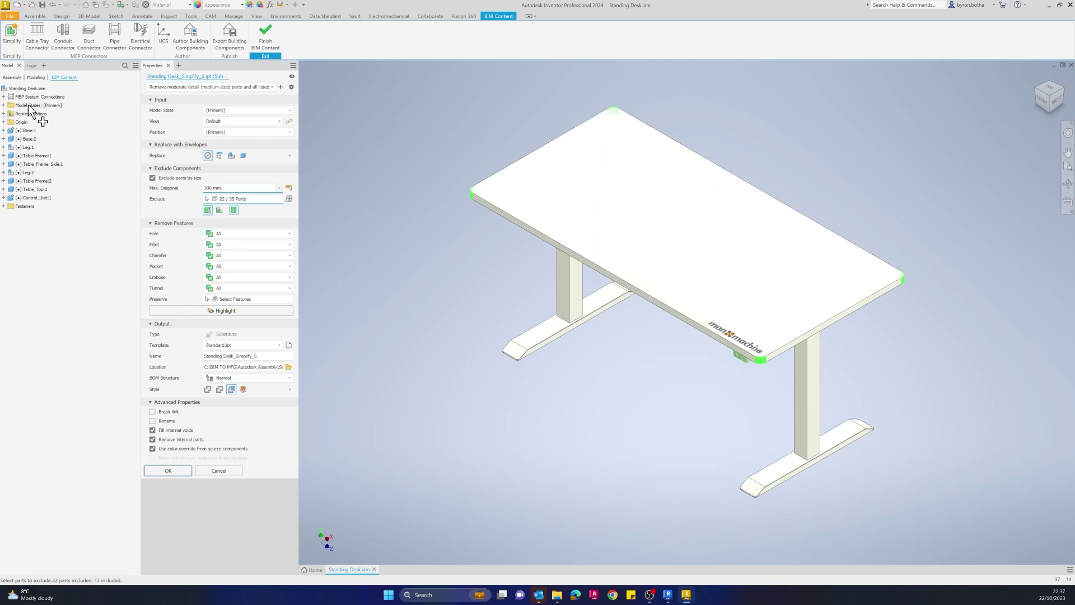
Show the desk's list of model states.
left_click(3, 105)
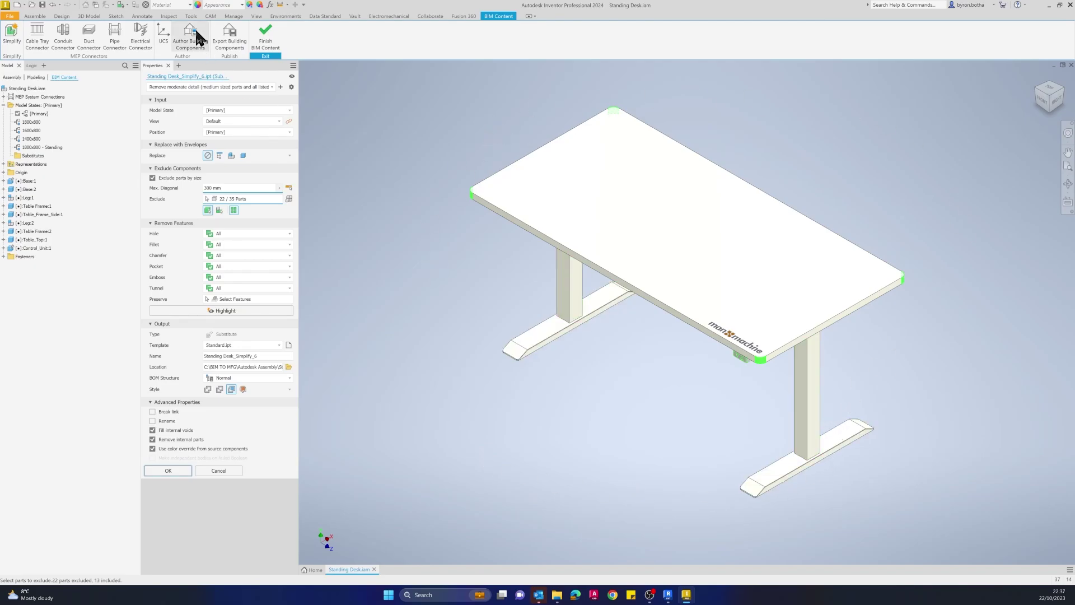
Save the output part Standing Desk_Simplify_6.ipt into the Standing Desk RVT folder.
left_click(269, 355)
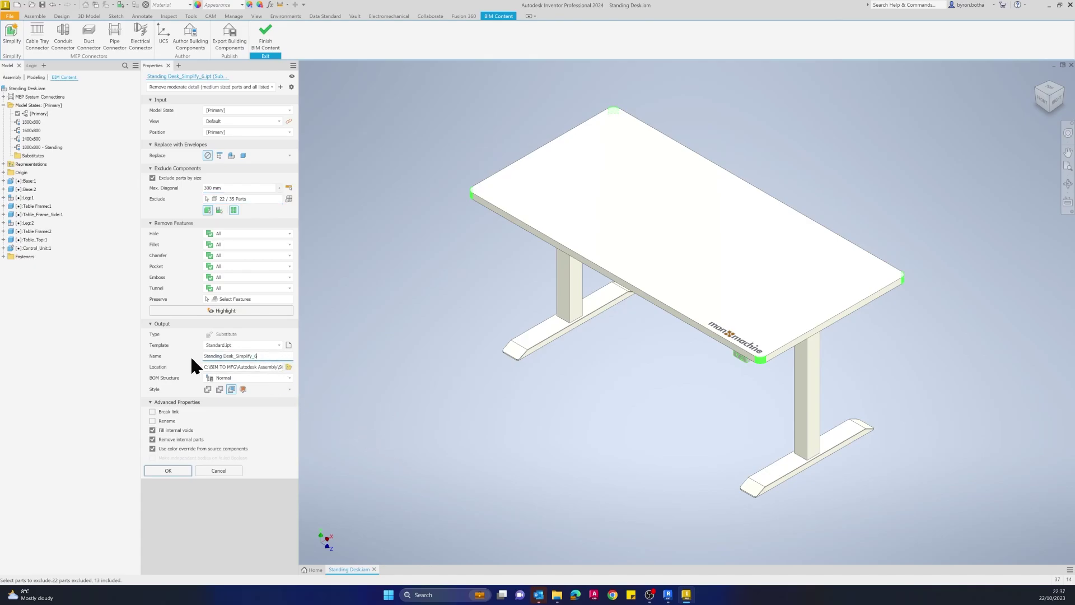
left_click(288, 367)
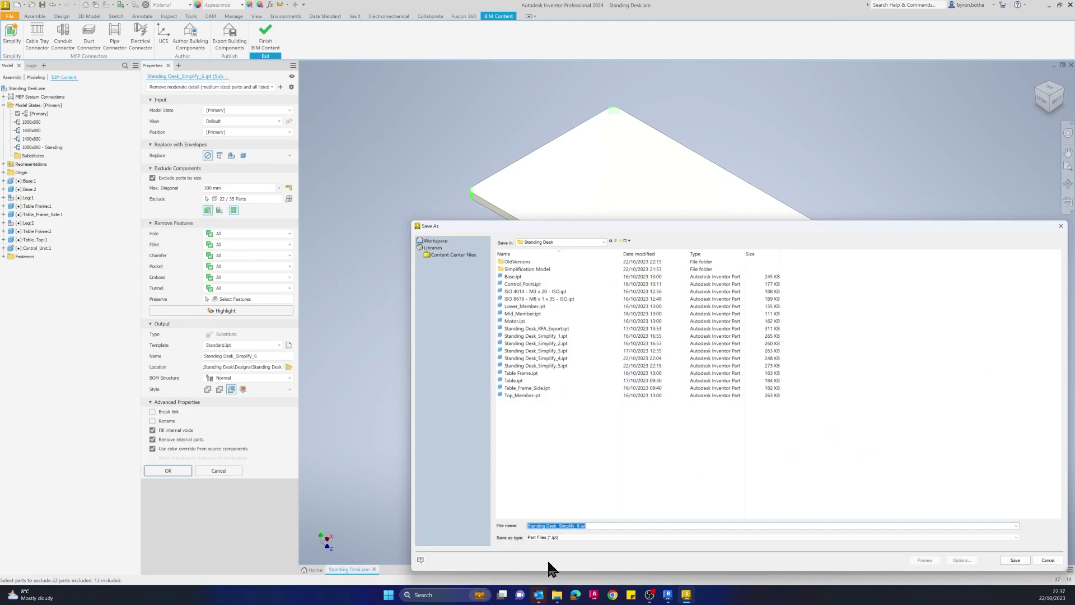
left_click(577, 199)
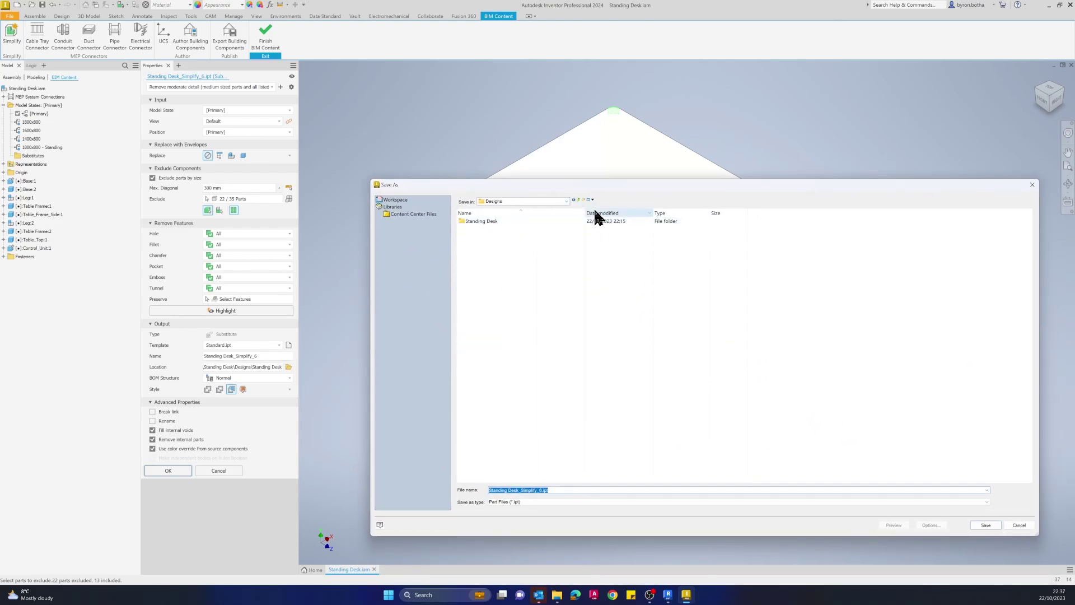
left_click(578, 197)
double_click(481, 259)
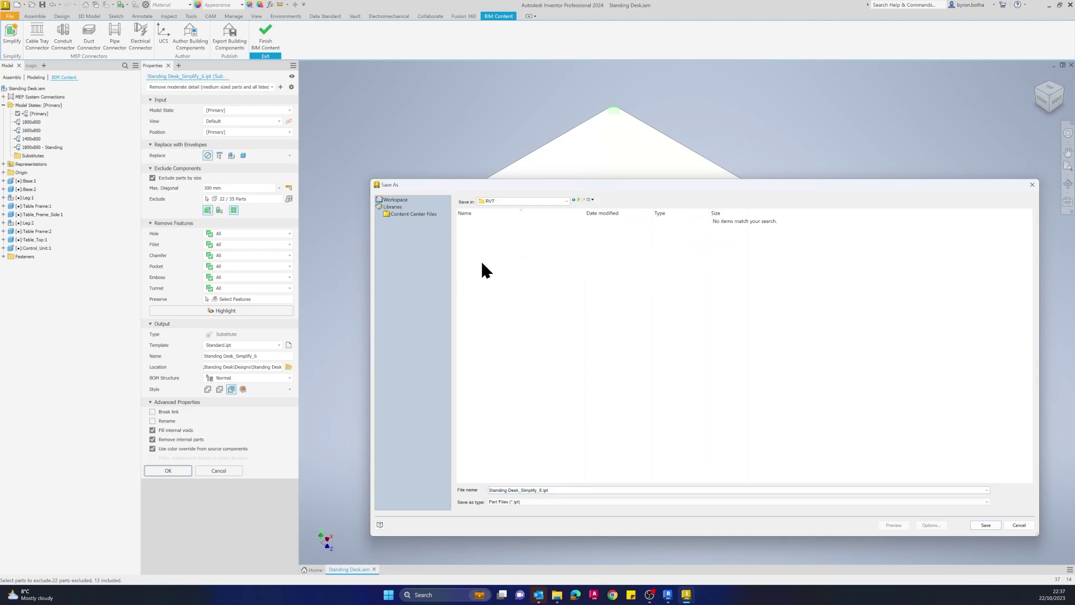
left_click_drag(522, 189, 456, 132)
left_click(910, 470)
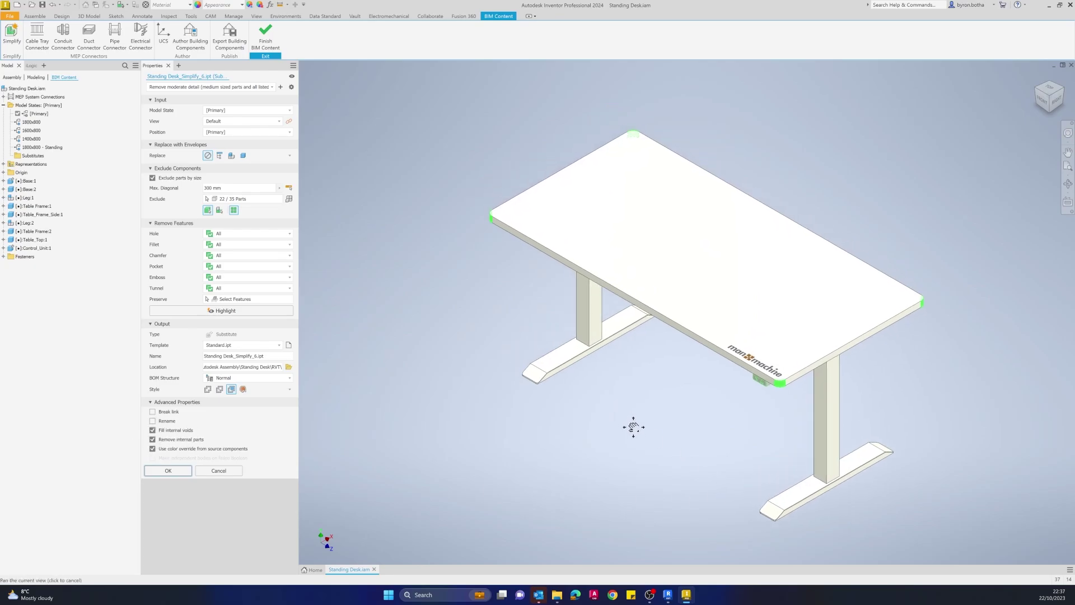
mouse_move(603, 504)
middle_mouse_down("shift")
mouse_move(611, 461)
mouse_move(612, 482)
mouse_move(595, 495)
mouse_move(599, 483)
mouse_move(614, 468)
mouse_move(593, 468)
mouse_move(629, 468)
mouse_move(616, 489)
middle_mouse_up("shift")
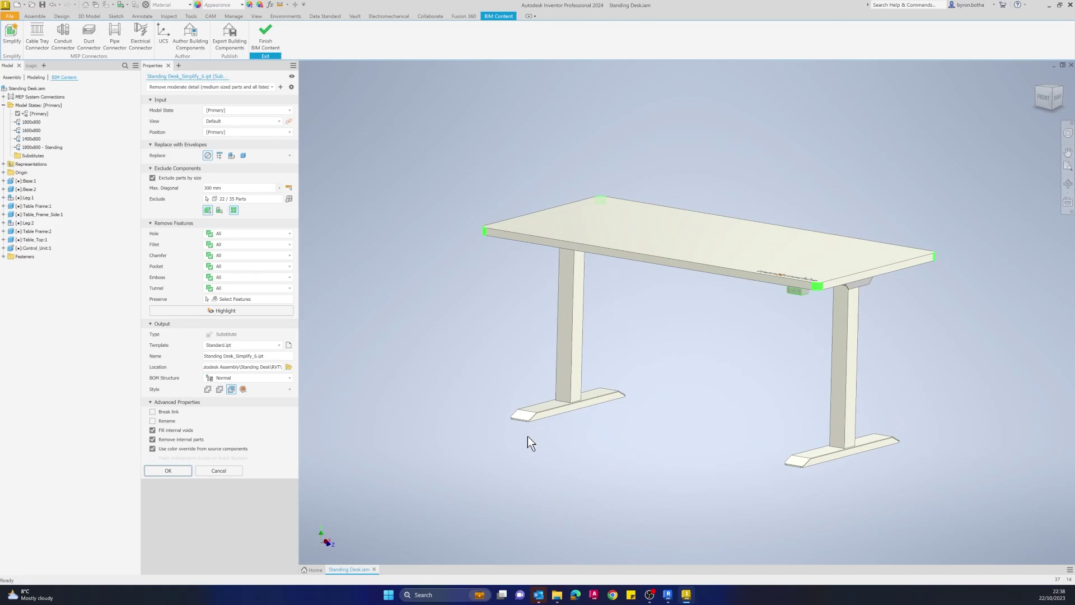
middle_click_drag(638, 321, 519, 411, "shift")
mouse_move(516, 509)
middle_mouse_down("shift")
mouse_move(509, 516)
mouse_move(540, 506)
mouse_move(518, 526)
mouse_move(523, 499)
mouse_move(510, 500)
middle_mouse_up("shift")
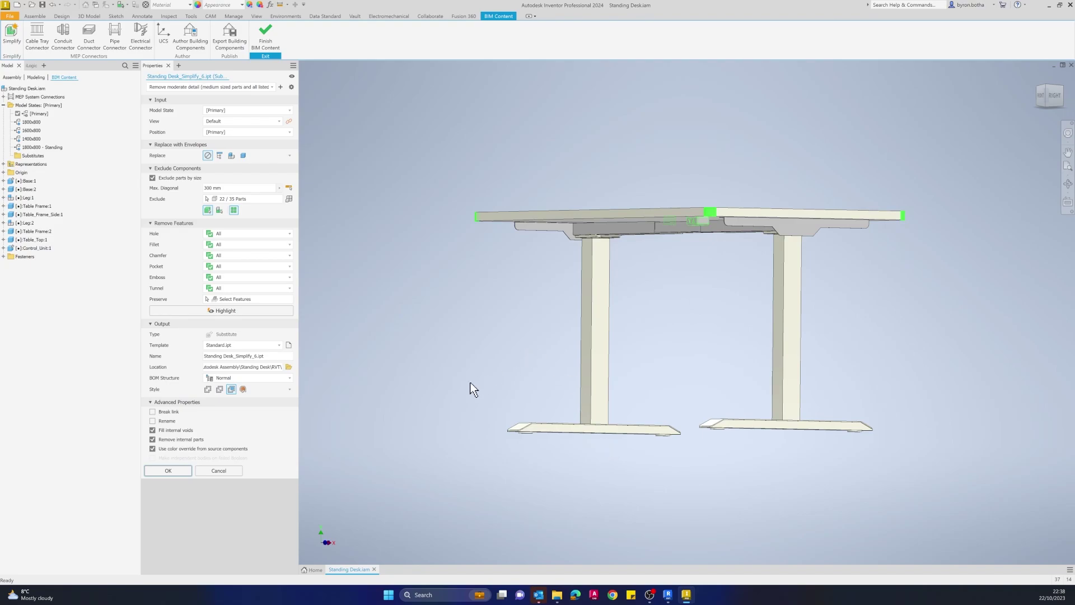
left_click(217, 199)
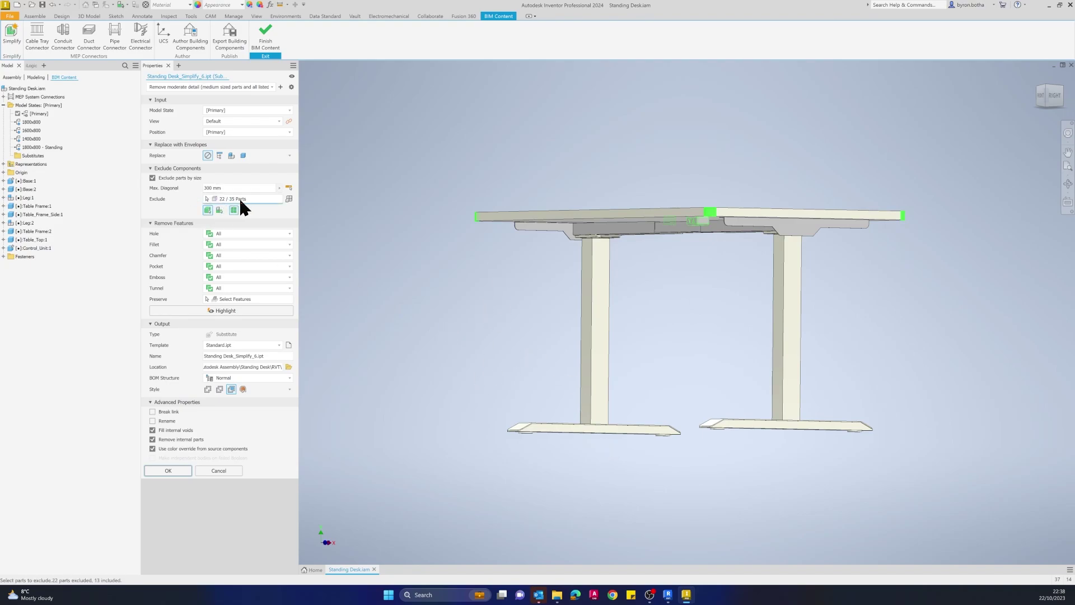
left_click(290, 199)
middle_click_drag(442, 372, 463, 397, "shift")
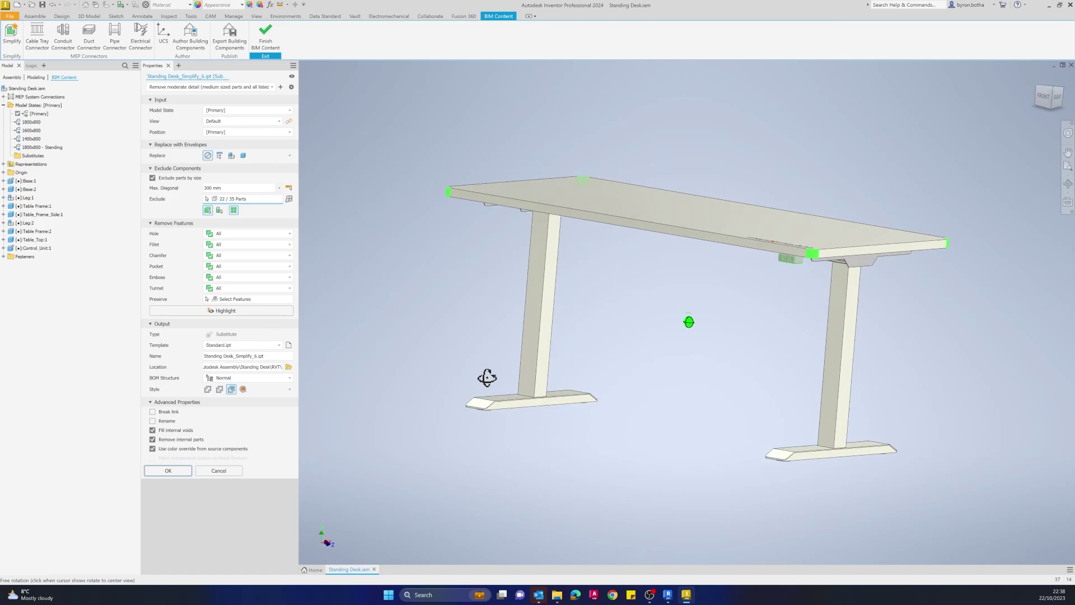
left_click_drag(487, 378, 583, 367)
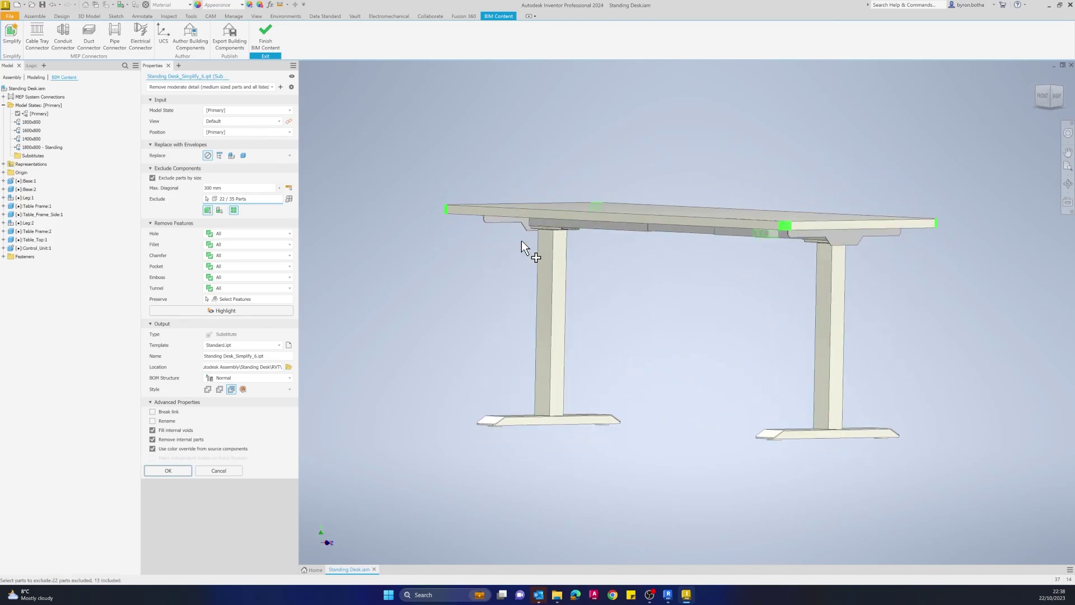
left_click_drag(522, 247, 465, 149)
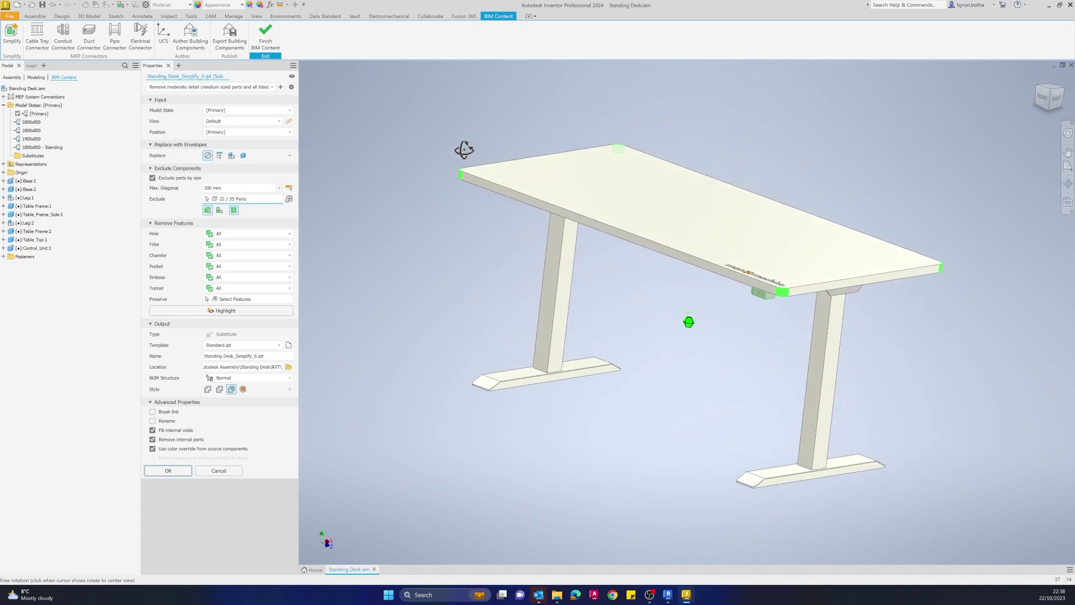
left_click(1050, 97)
middle_click_drag(652, 372, 645, 347)
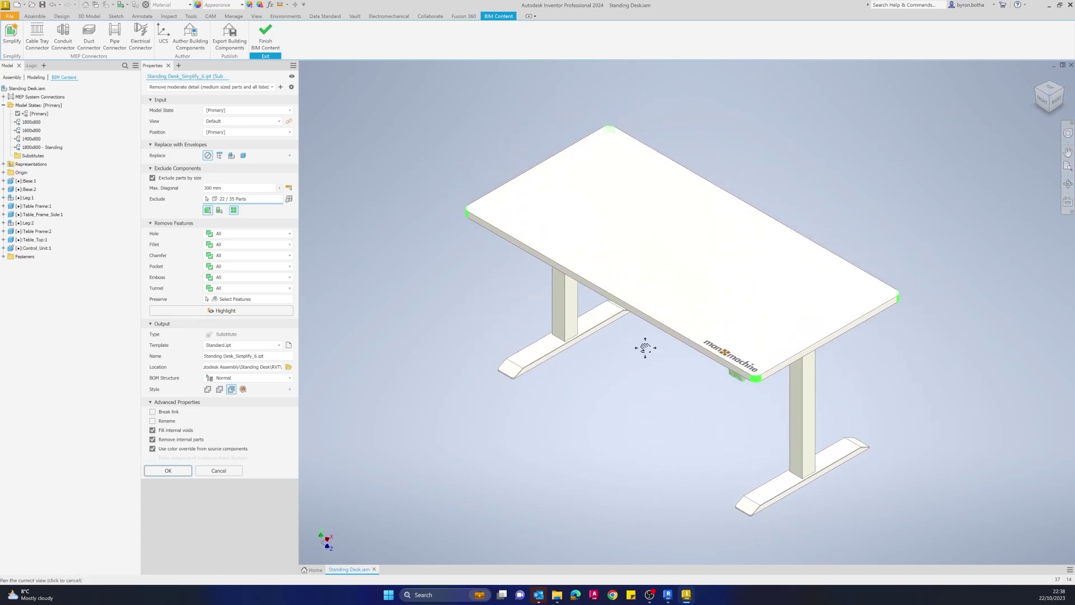
scroll(645, 347, "up", 2)
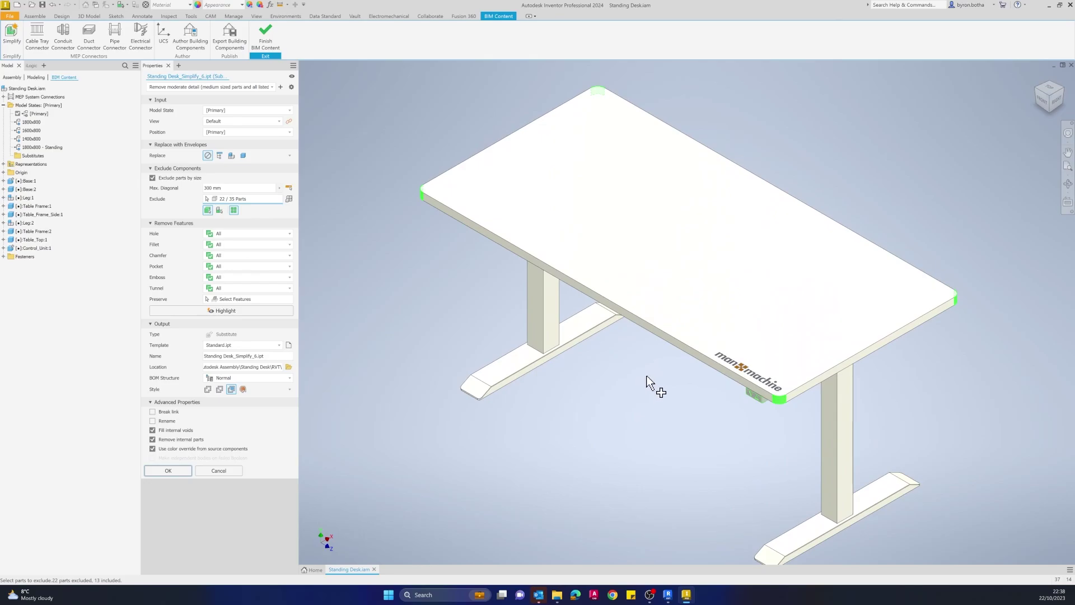
scroll(647, 383, "down", 3)
middle_click_drag(620, 415, 657, 381)
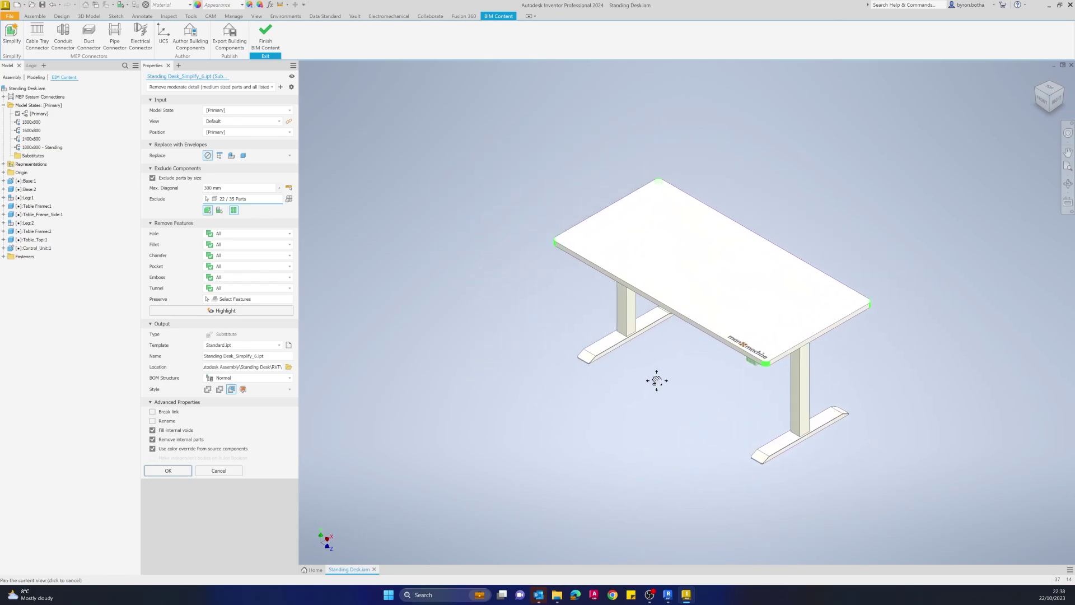
mouse_move(652, 456)
middle_mouse_down("shift")
mouse_move(725, 415)
mouse_move(651, 446)
middle_mouse_up("shift")
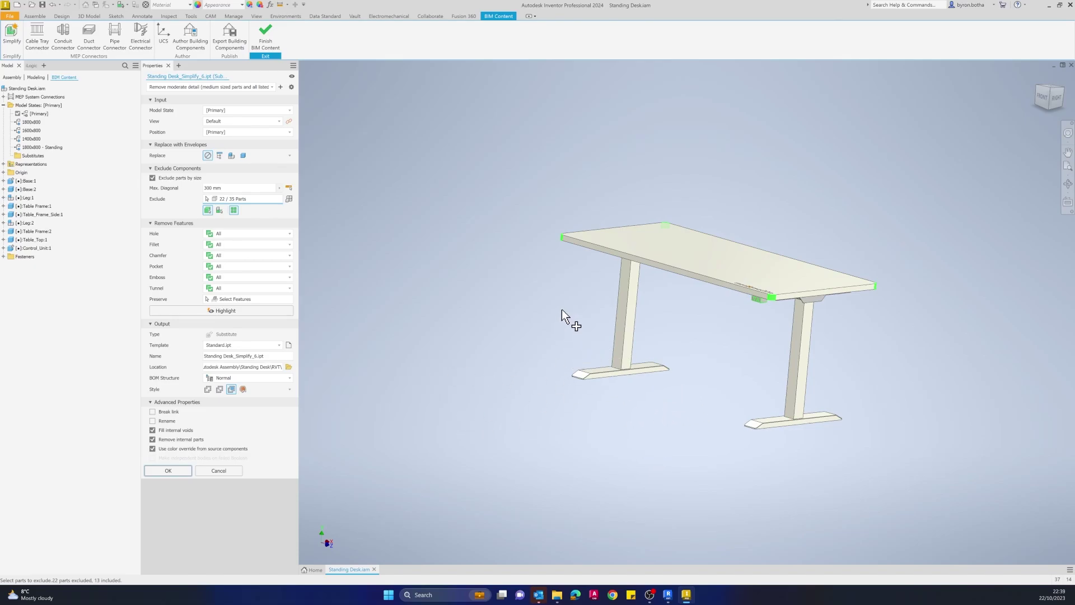
mouse_move(562, 309)
middle_mouse_down("shift")
mouse_move(571, 300)
mouse_move(580, 315)
mouse_move(569, 321)
mouse_move(557, 298)
mouse_move(578, 305)
middle_mouse_up("shift")
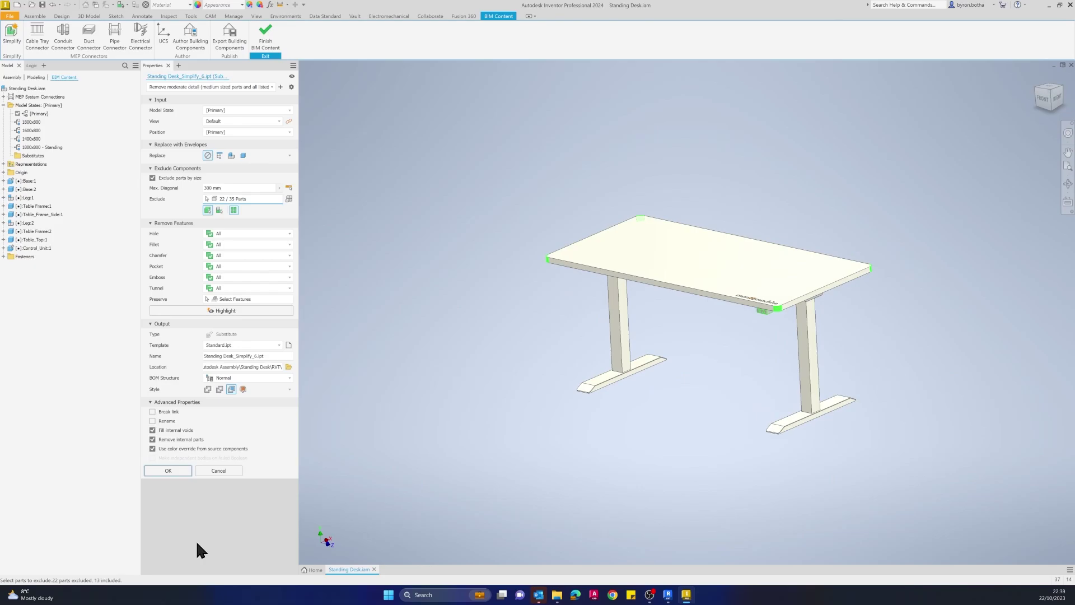
Create the simplified substitute part and view it from the top isometric angle.
left_click(166, 470)
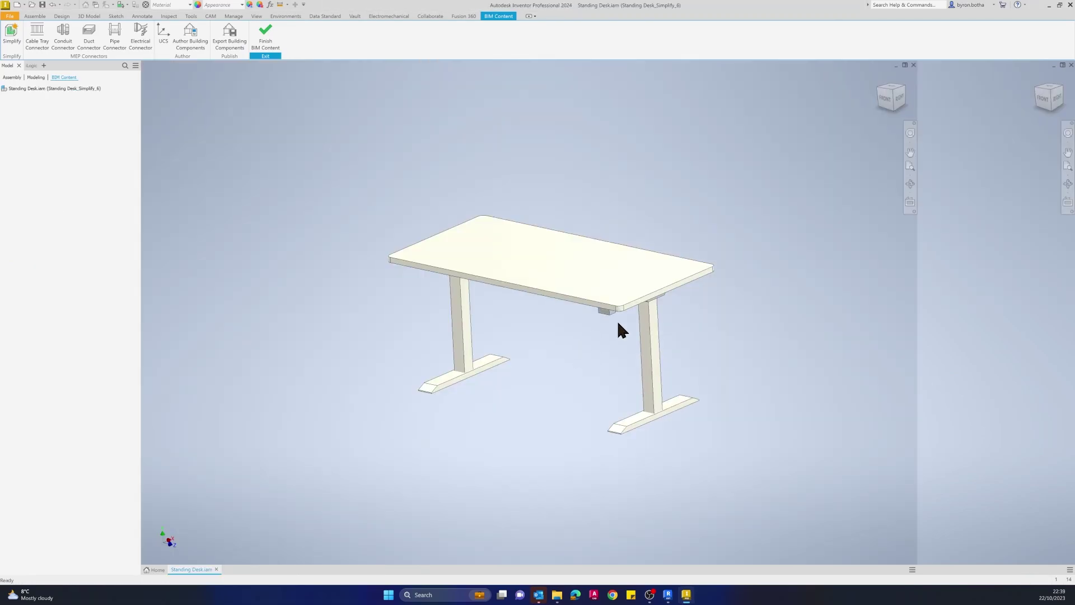
mouse_move(604, 436)
middle_mouse_down("shift")
mouse_move(580, 423)
mouse_move(620, 430)
middle_mouse_up("shift")
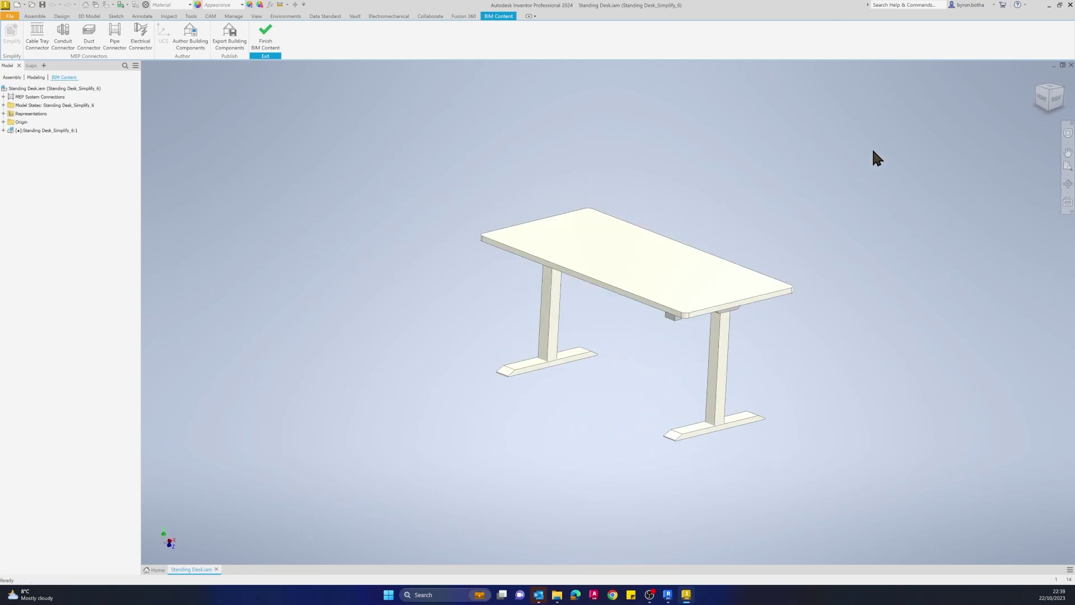
left_click(1044, 97)
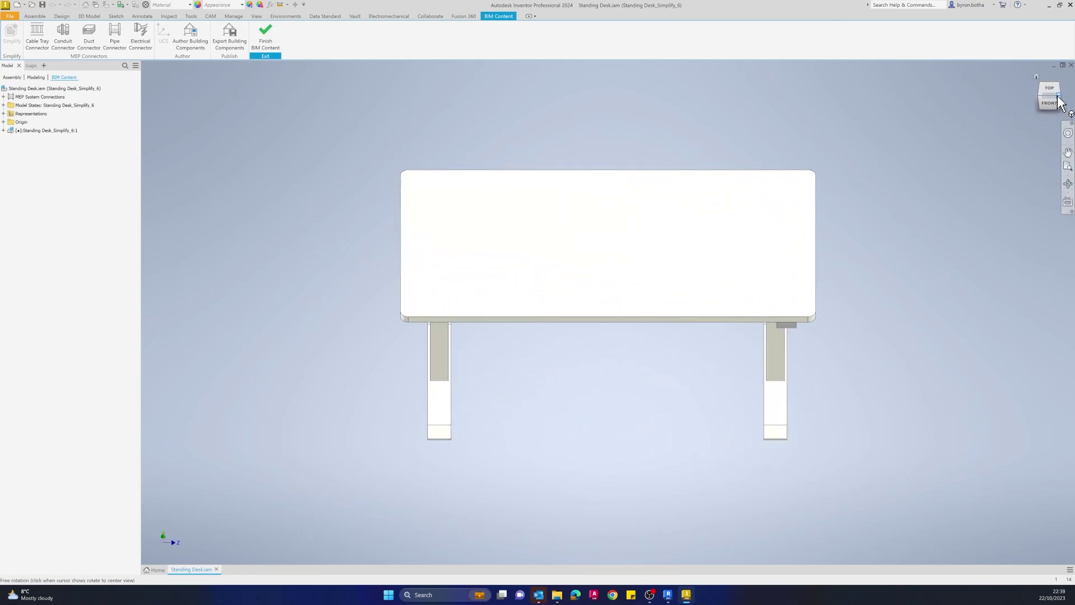
left_click(1047, 109)
middle_click_drag(562, 384, 452, 383)
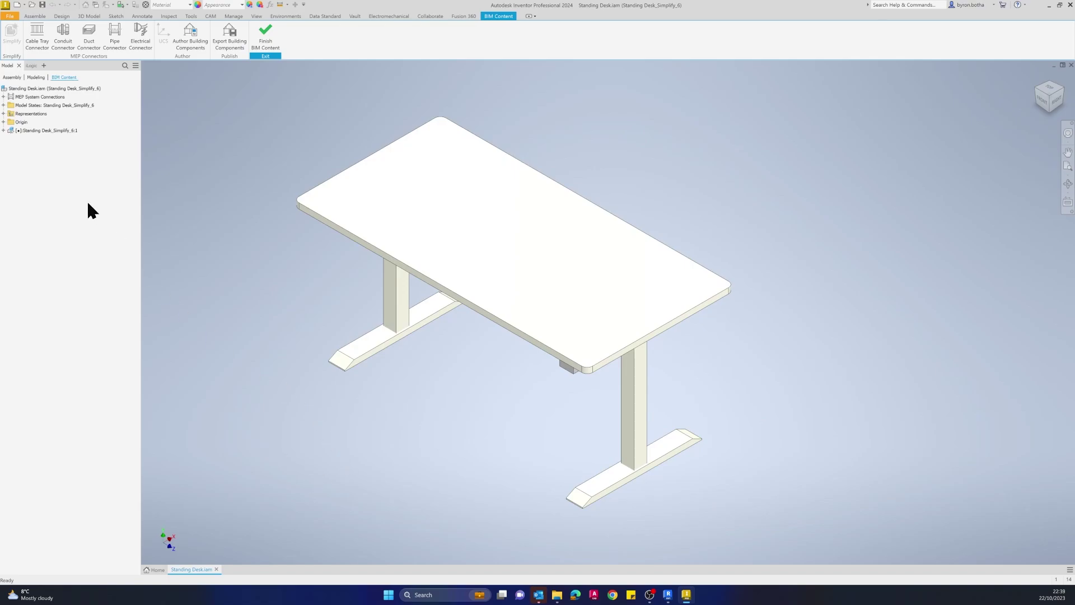
Select and expand Standing Desk_Simplify_6:1 in the model browser.
left_click(41, 130)
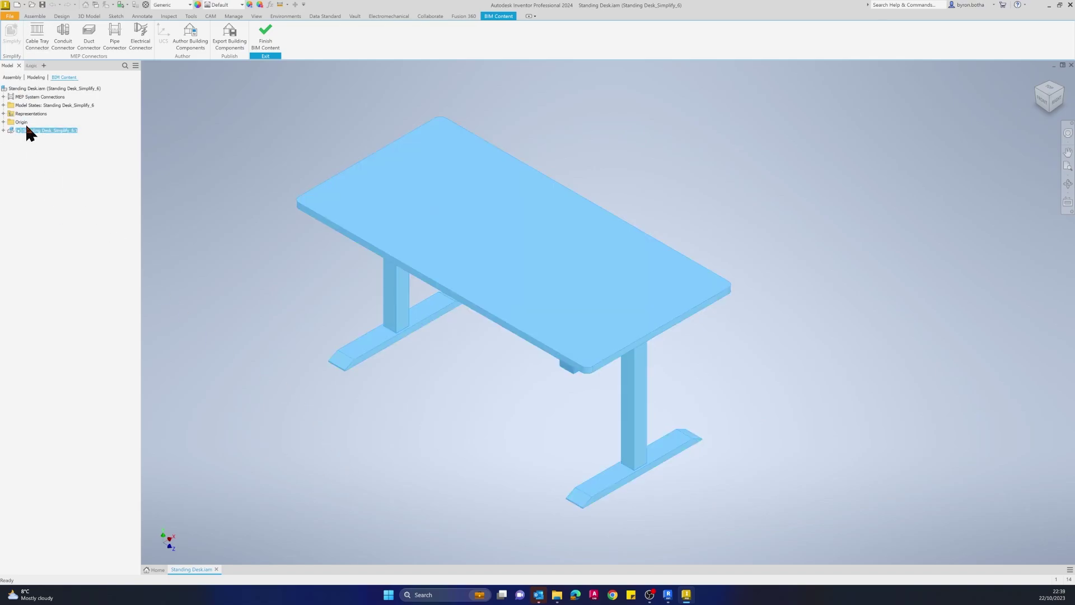
left_click(4, 130)
left_click(208, 335)
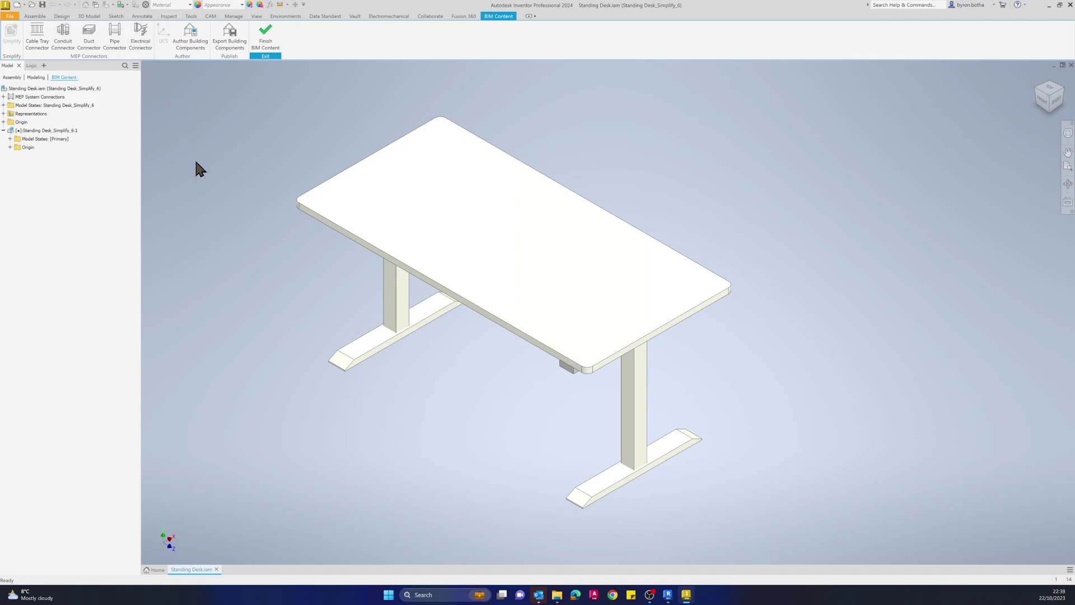
middle_click_drag(217, 230, 325, 238)
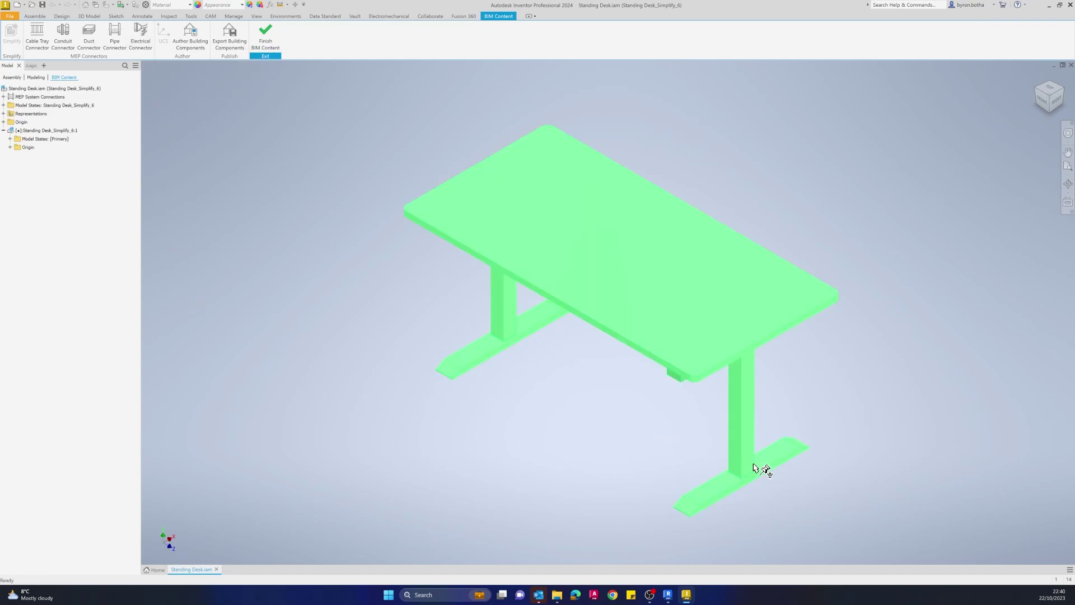
mouse_move(812, 490)
middle_mouse_down("shift")
mouse_move(717, 473)
mouse_move(818, 480)
mouse_move(697, 397)
middle_mouse_up("shift")
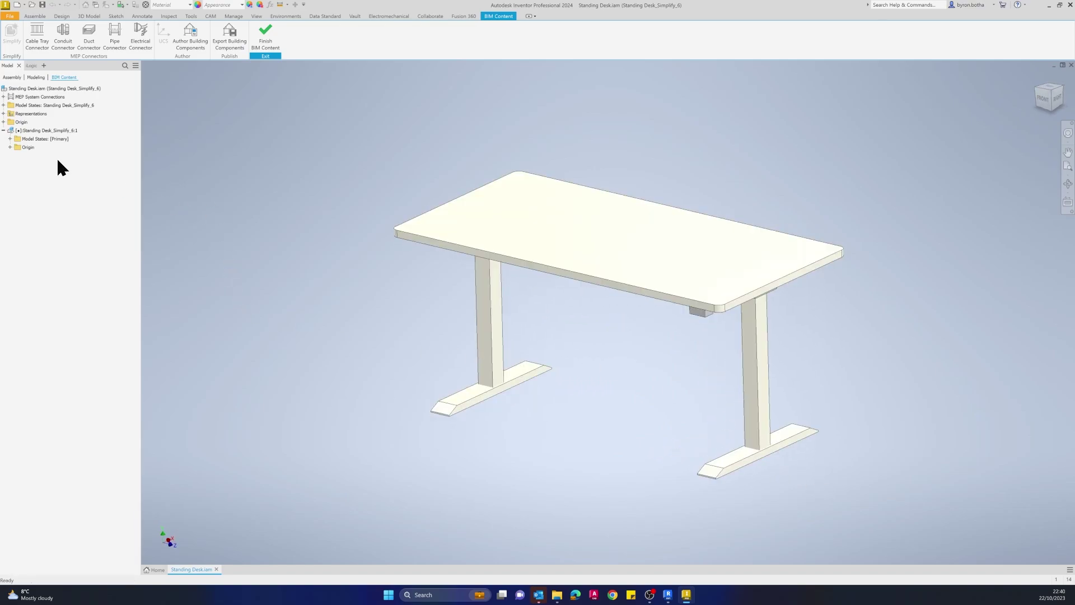
left_click(39, 130)
left_click(426, 478)
left_click(48, 132)
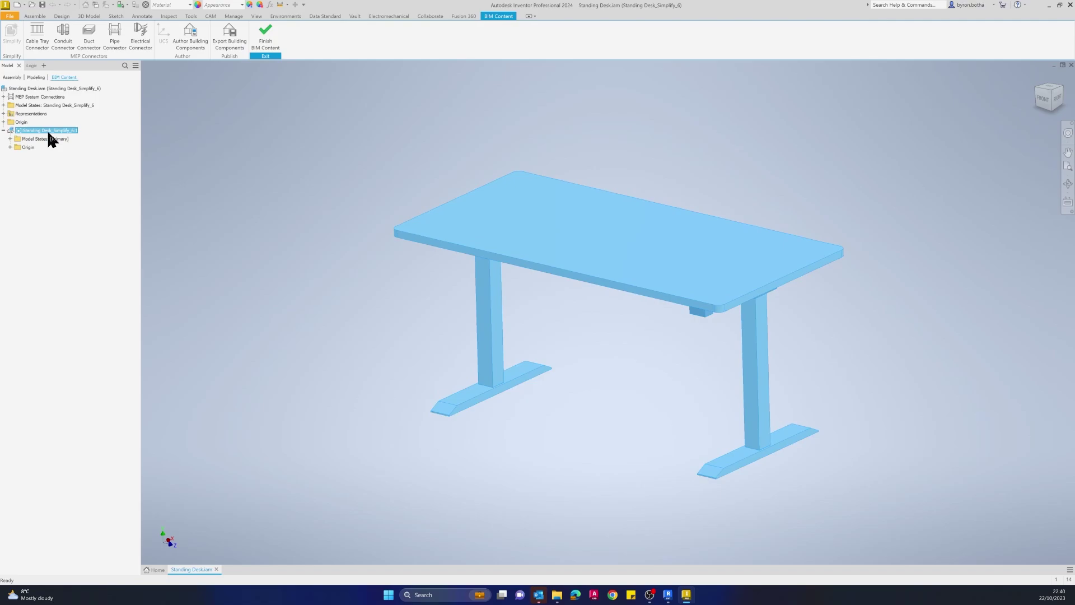
Leave the BIM Content environment and edit the simplified desk part in place.
left_click(250, 287)
left_click(264, 35)
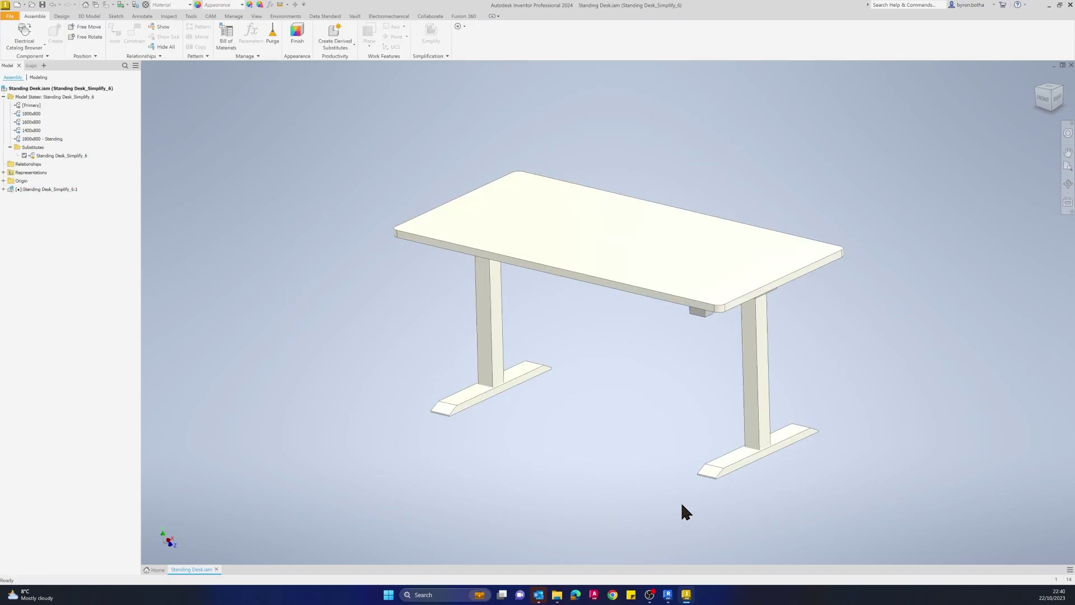
mouse_move(680, 501)
middle_mouse_down("shift")
mouse_move(667, 494)
mouse_move(677, 502)
middle_mouse_up("shift")
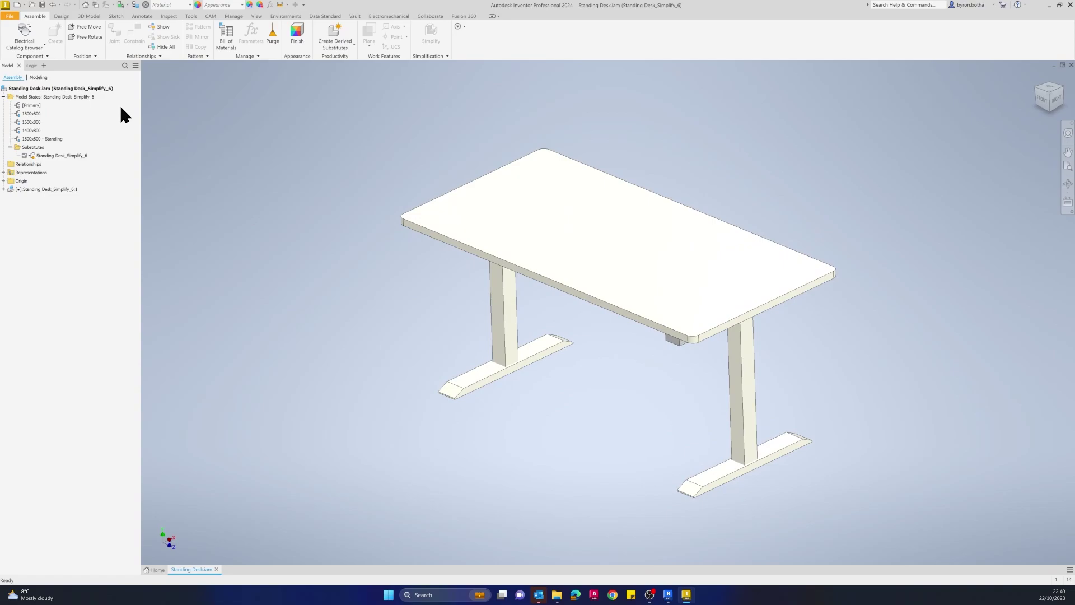
middle_click_drag(221, 384, 240, 274, "shift")
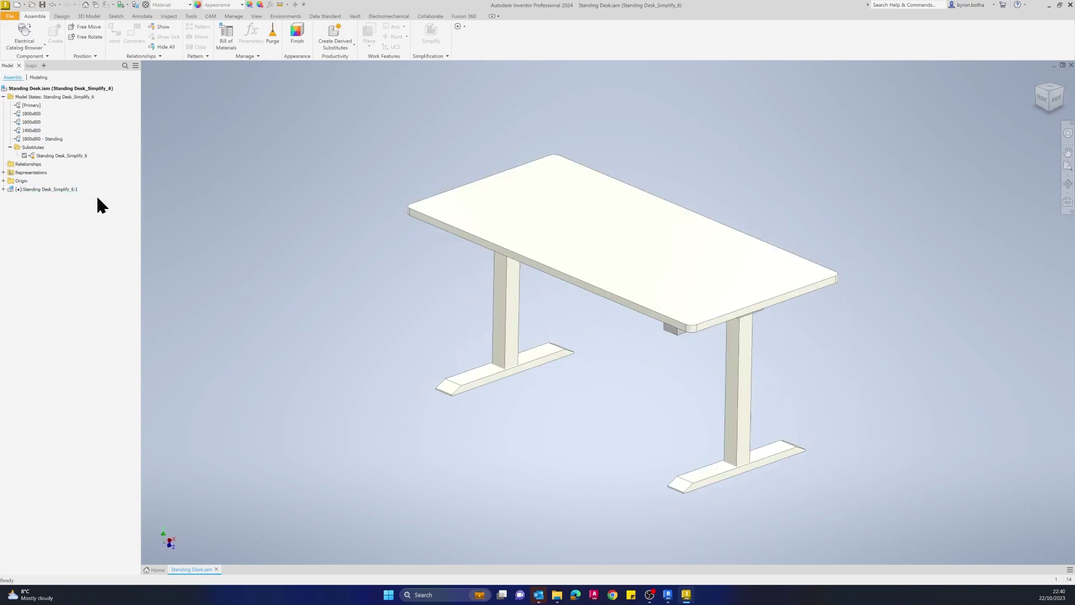
double_click(46, 190)
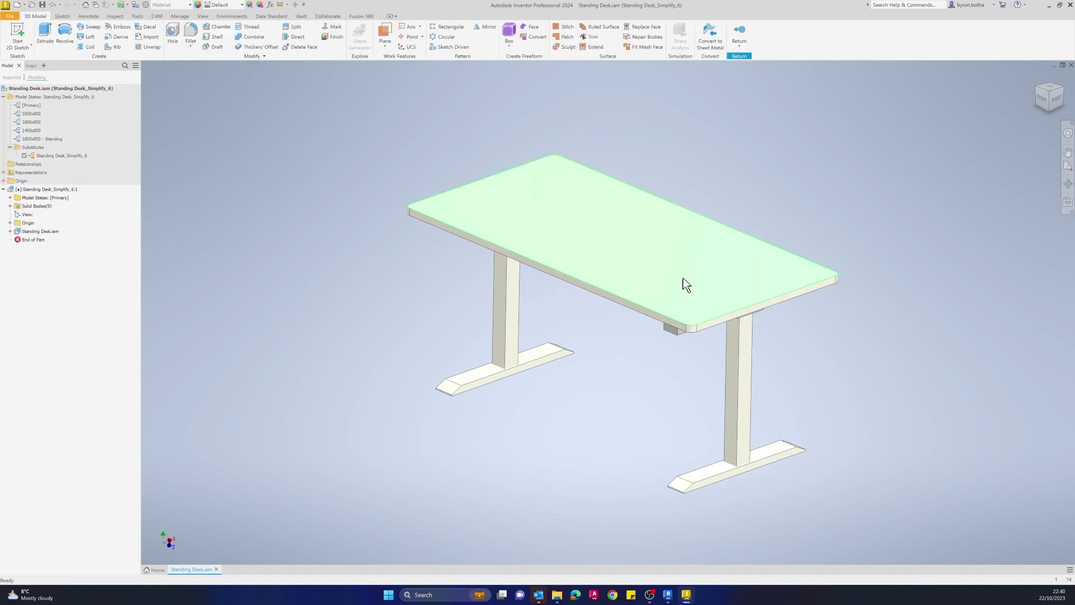
middle_click_drag(677, 418, 500, 409, "shift")
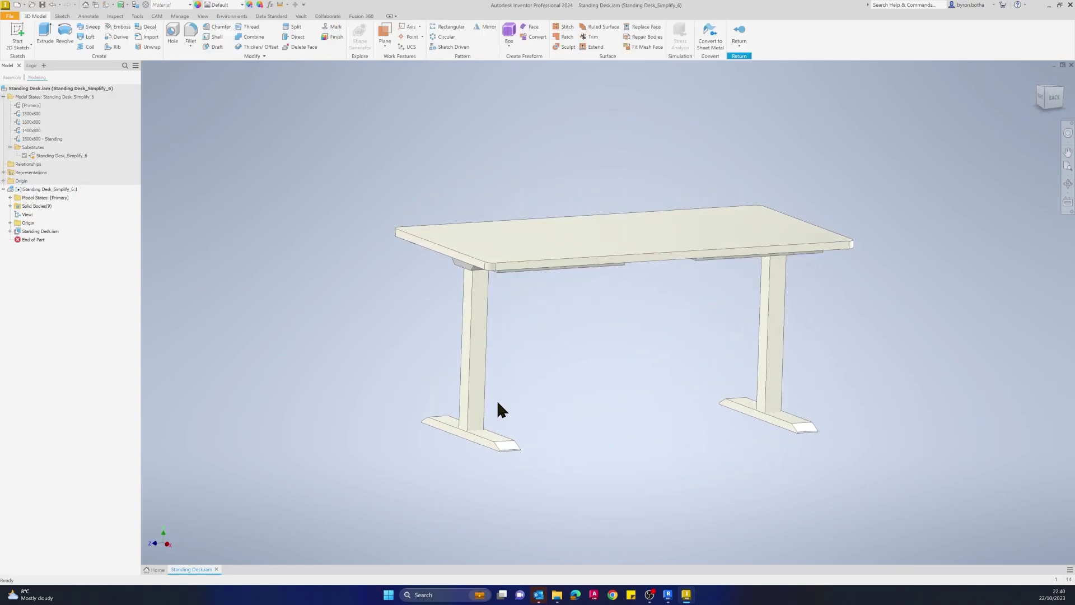
Start a 2D sketch on a work plane offset 1 mm from the right leg's face.
left_click(17, 33)
scroll(713, 429, "down", 3)
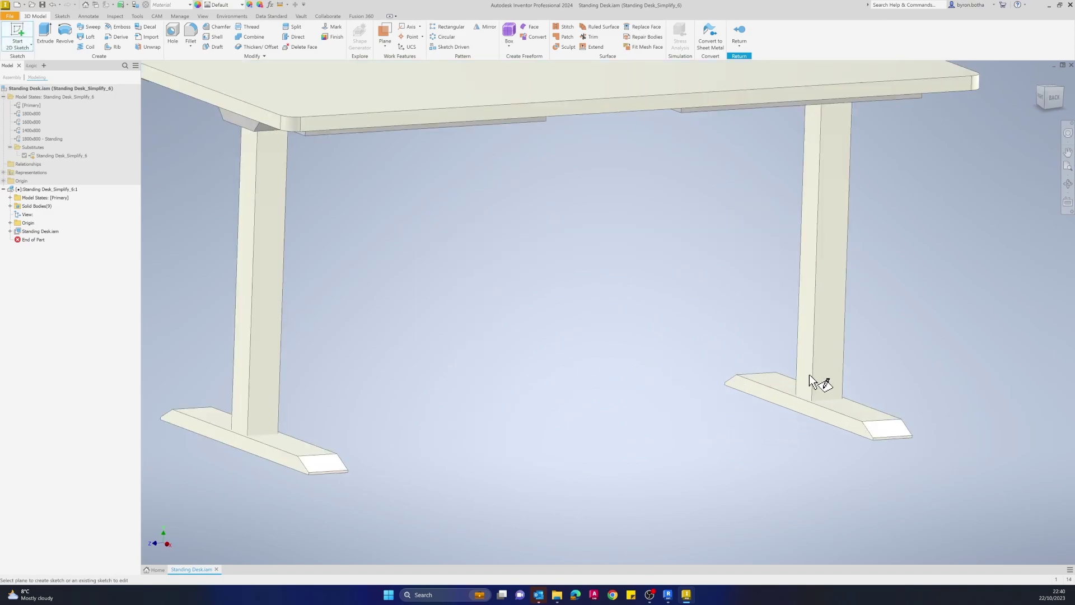
left_click_drag(831, 368, 825, 369)
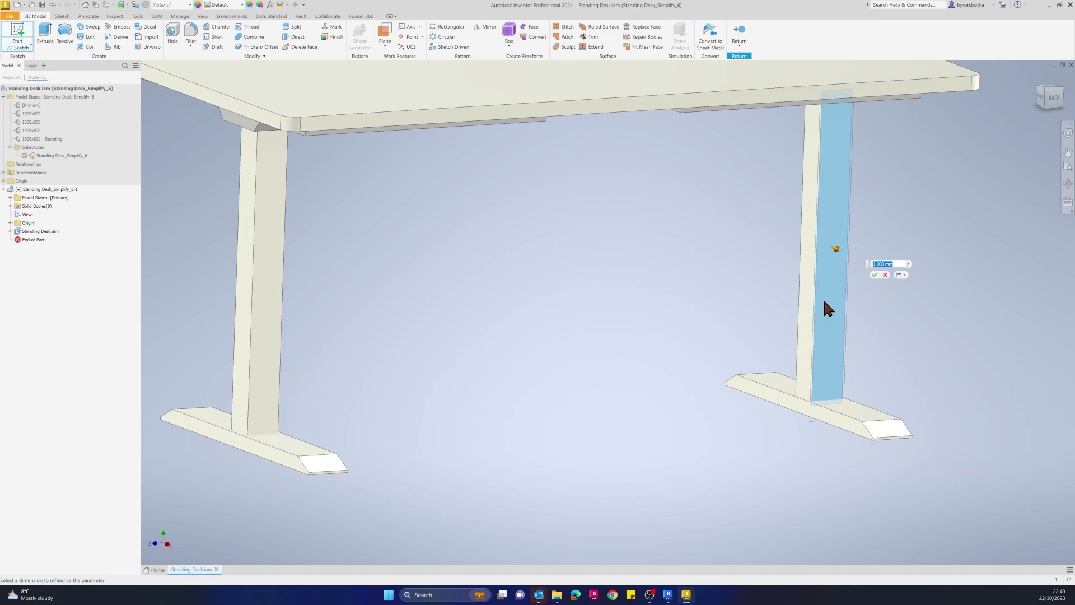
left_click(875, 275)
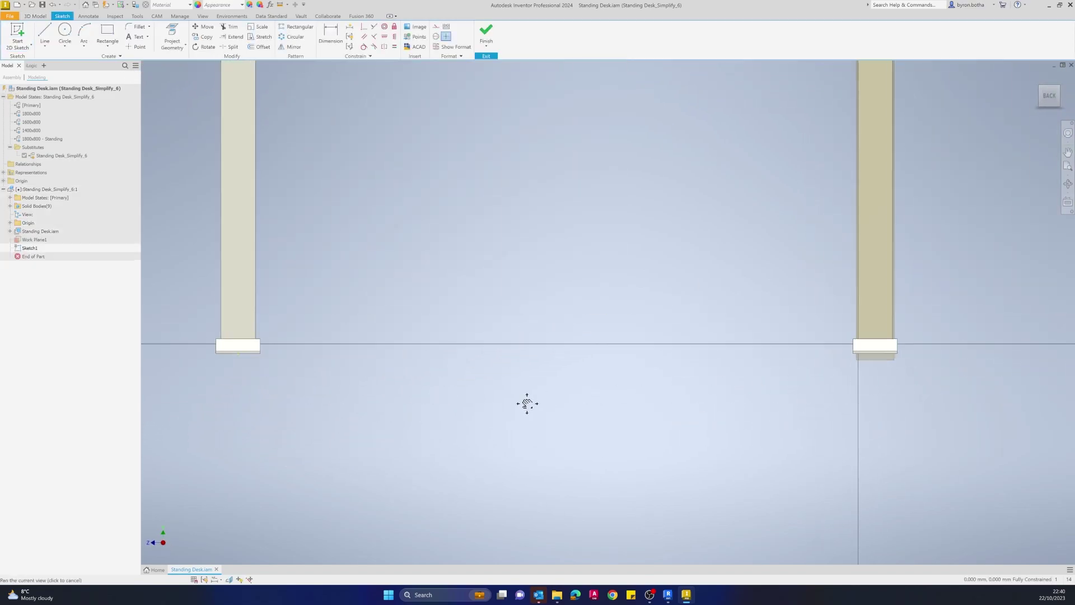
Draw a circle on the right leg's foot.
middle_click_drag(828, 370, 658, 395)
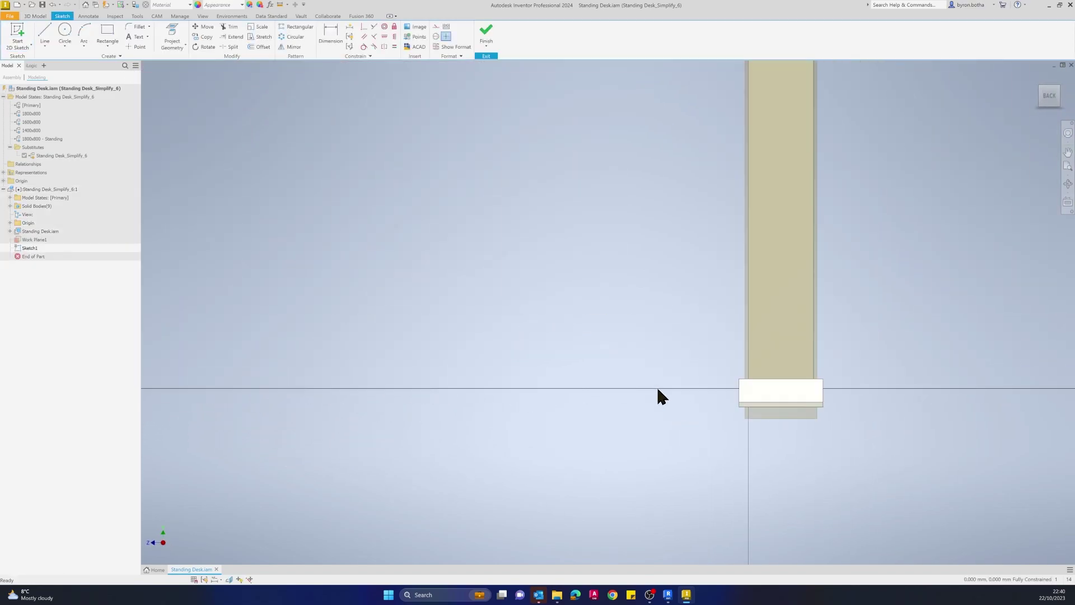
left_click(65, 32)
scroll(688, 408, "up", 3)
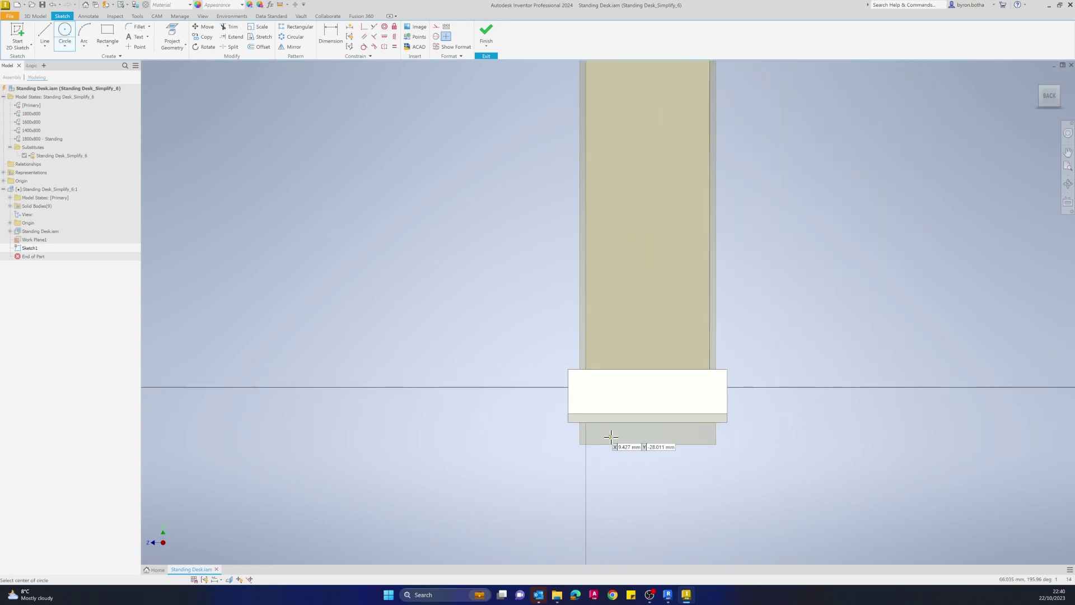
left_click(640, 290)
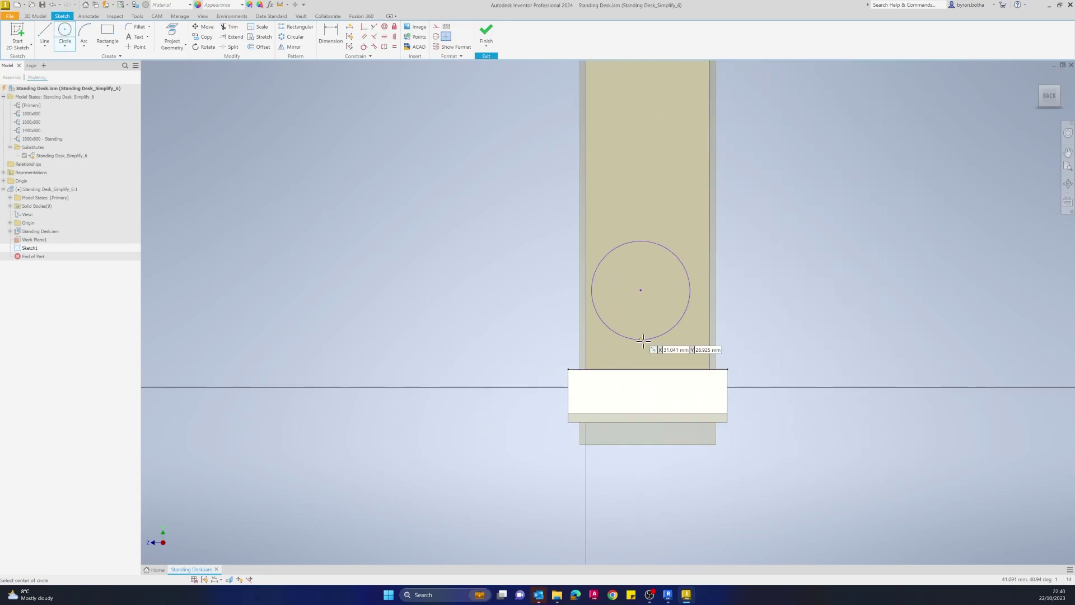
left_click(643, 340)
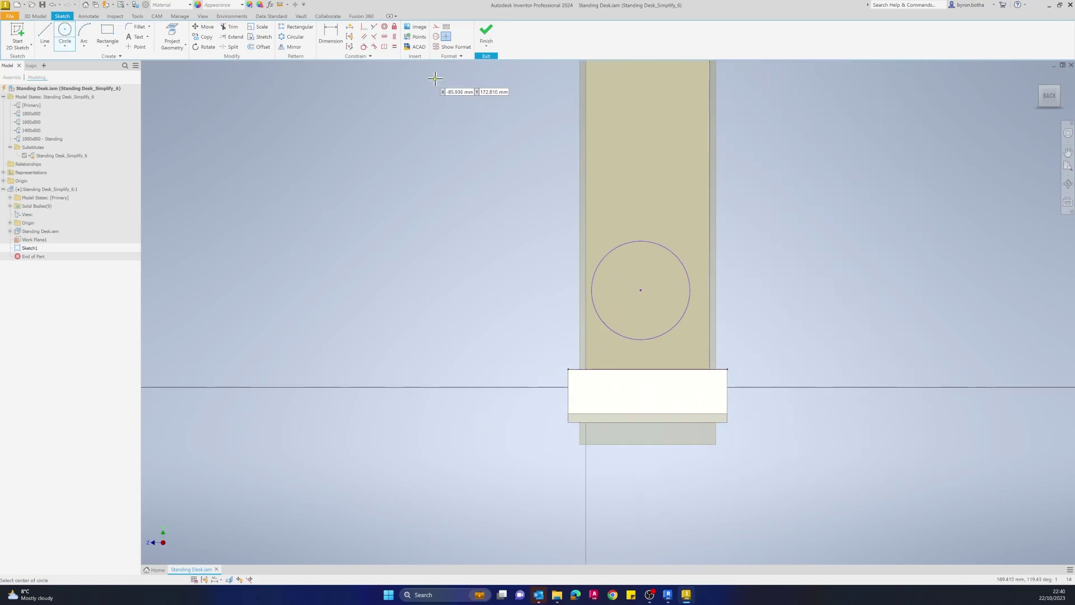
Add a driven 70 mm leg-width dimension, centre the circle at d2/2 (35 mm), and finish the sketch.
left_click(336, 34)
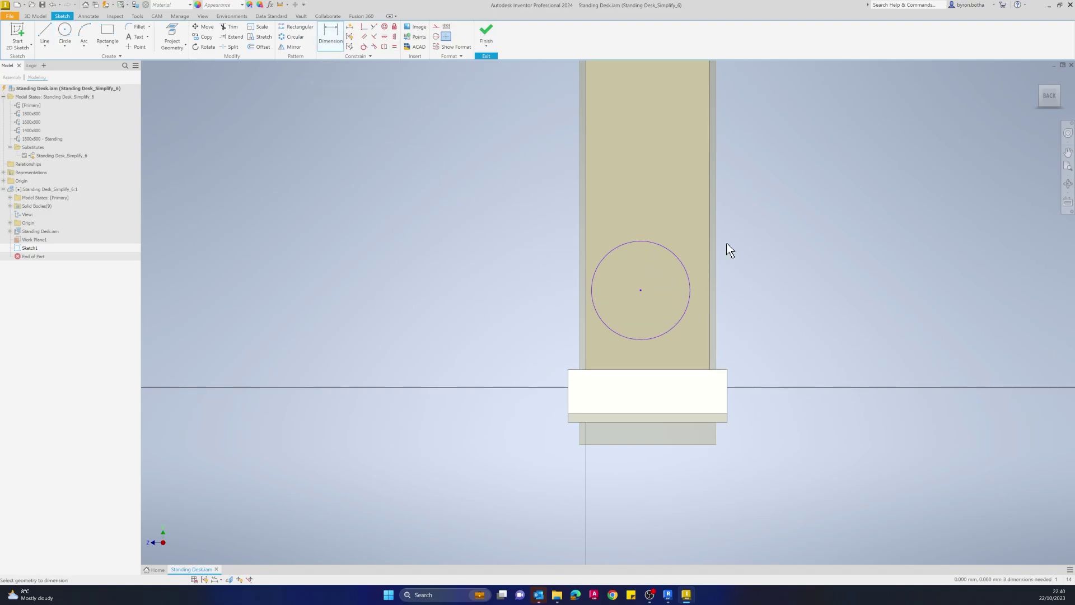
left_click(582, 221)
left_click(643, 211)
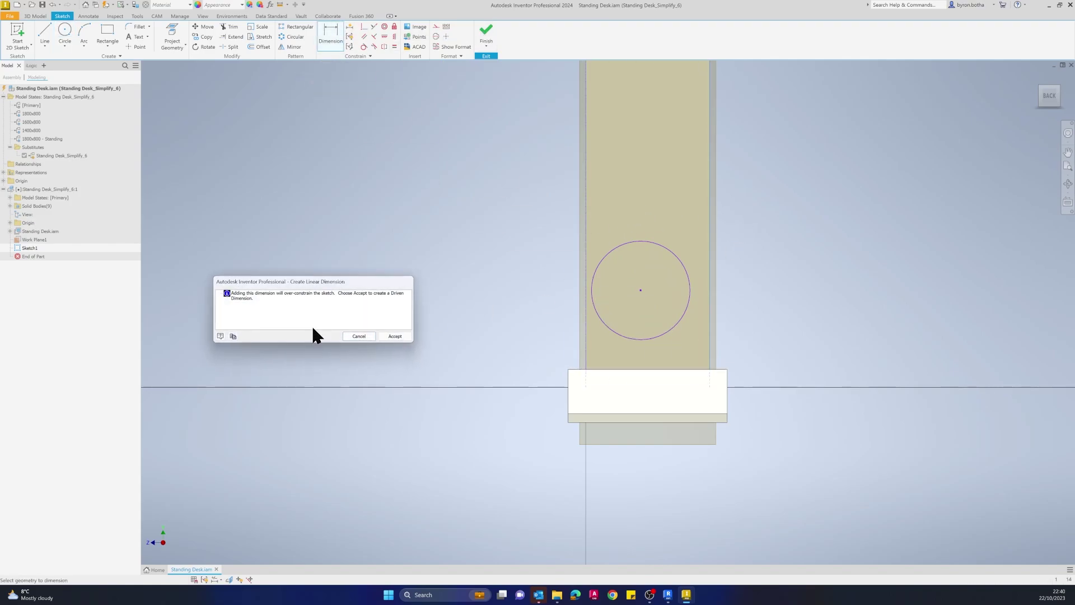
left_click(395, 336)
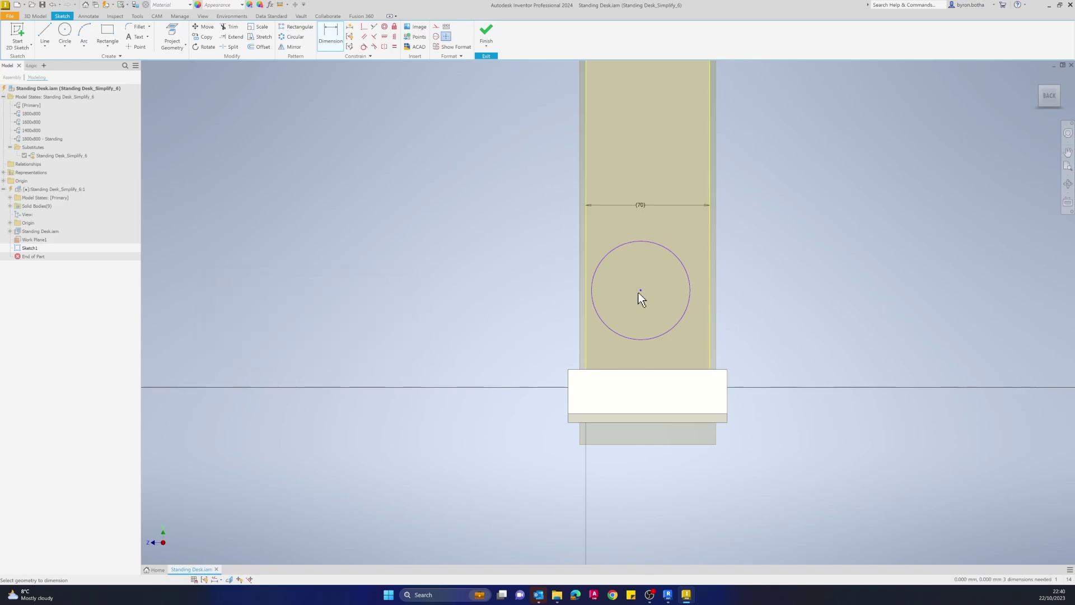
left_click(585, 276)
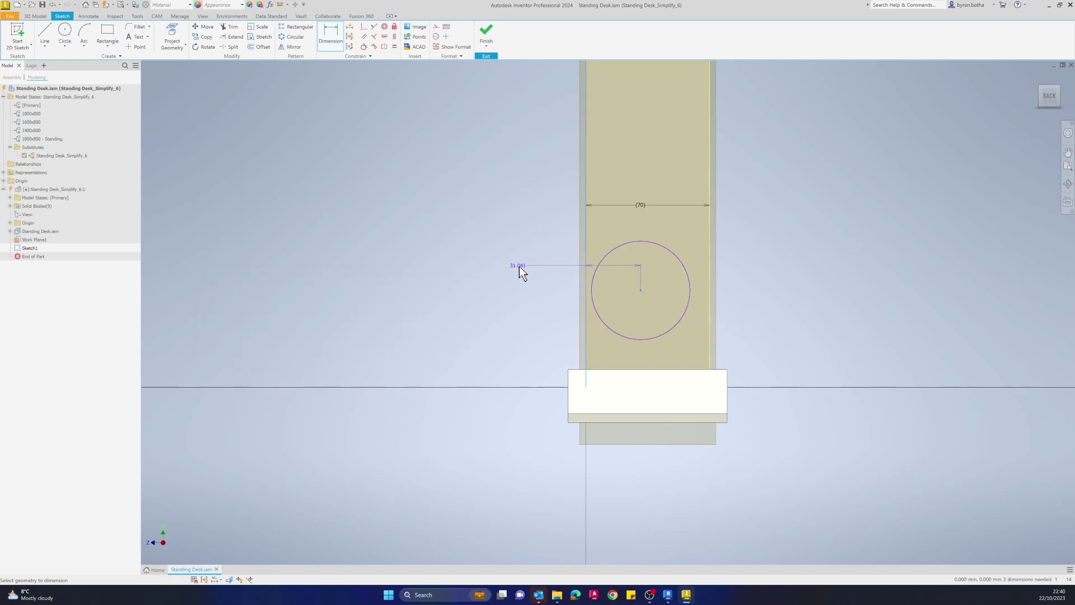
left_click(480, 296)
left_click(639, 206)
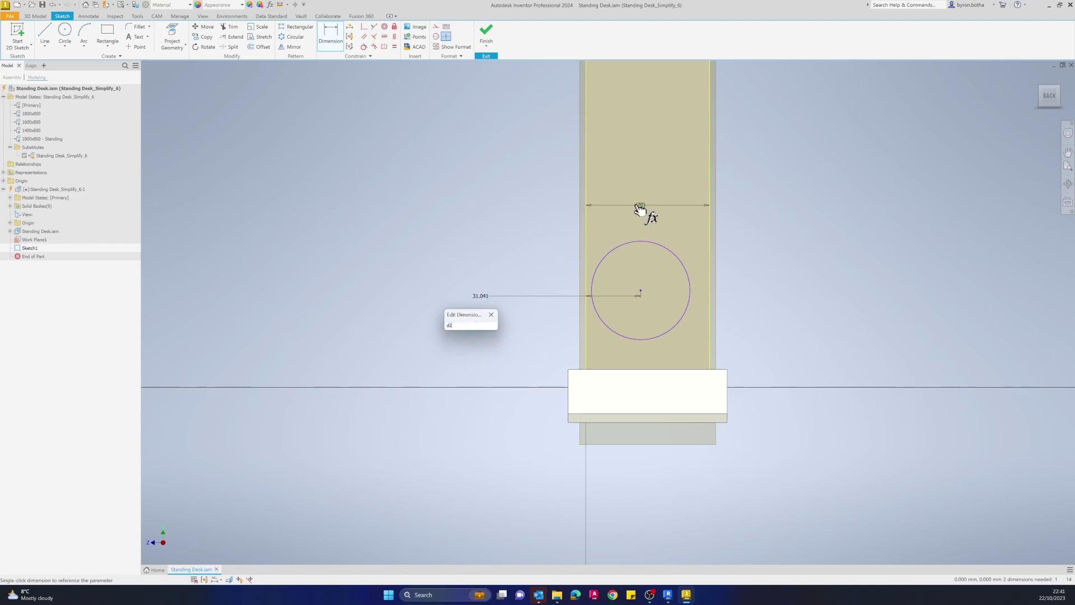
key("Return")
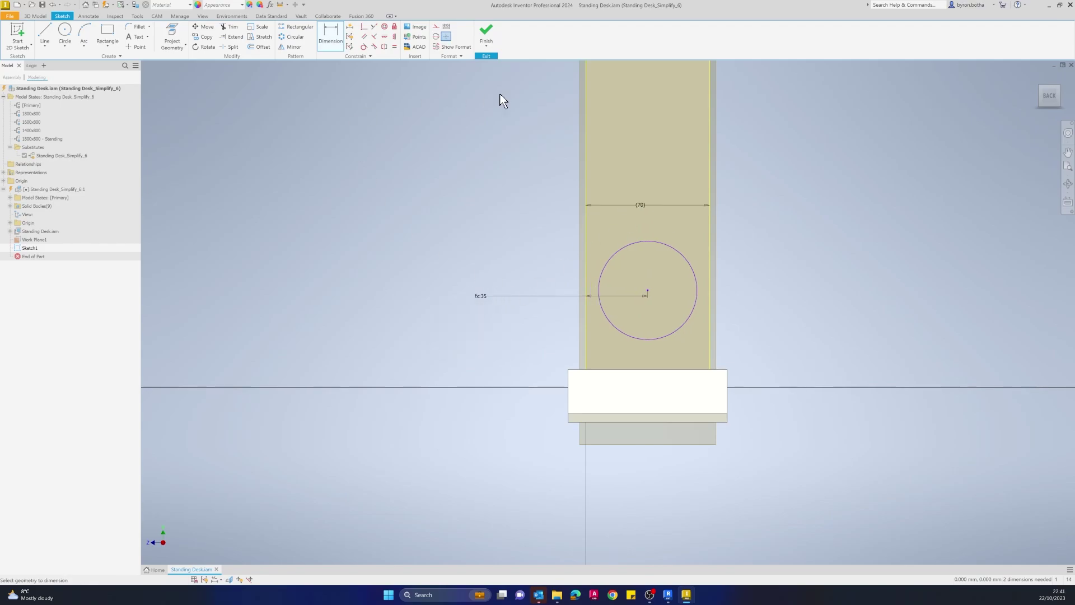
left_click(487, 39)
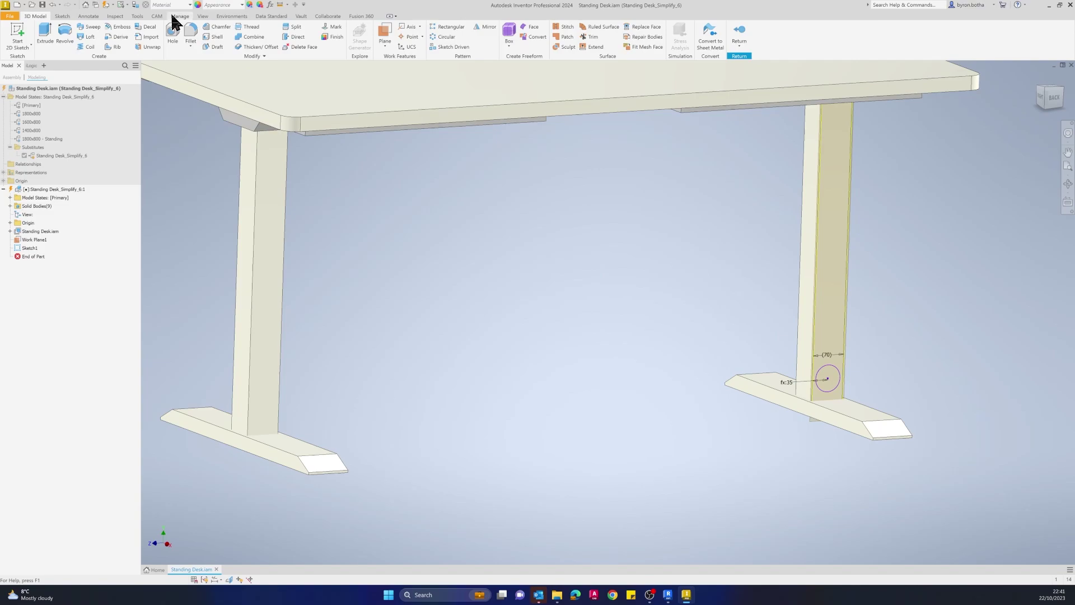
Extrude the circle 10 mm and give the new extrusion a Yellow appearance.
left_click(48, 33)
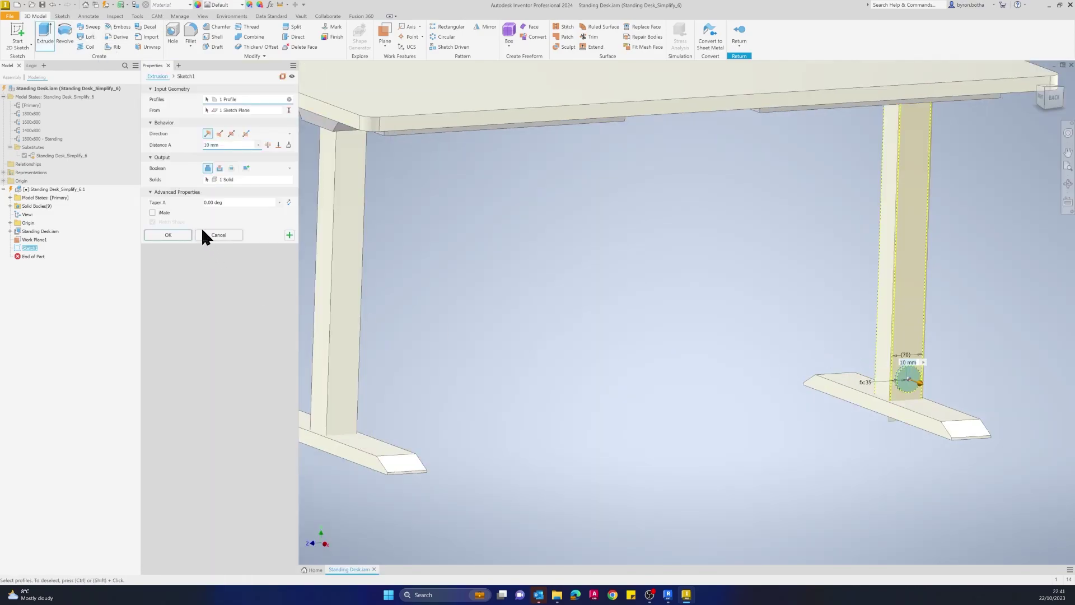
left_click(168, 235)
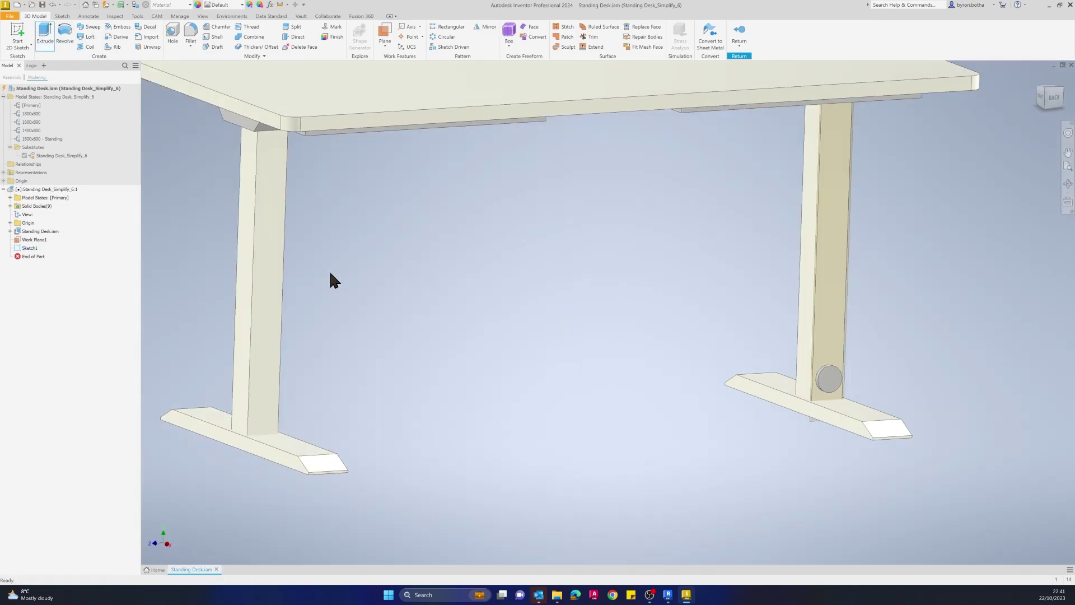
left_click(29, 247)
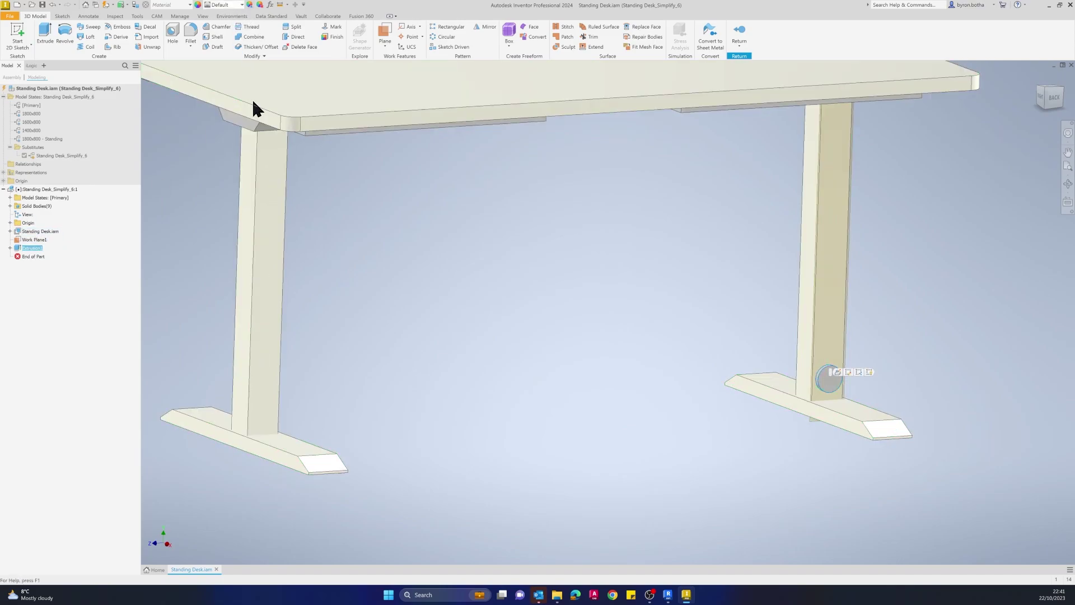
left_click(242, 4)
scroll(249, 310, "down", 20)
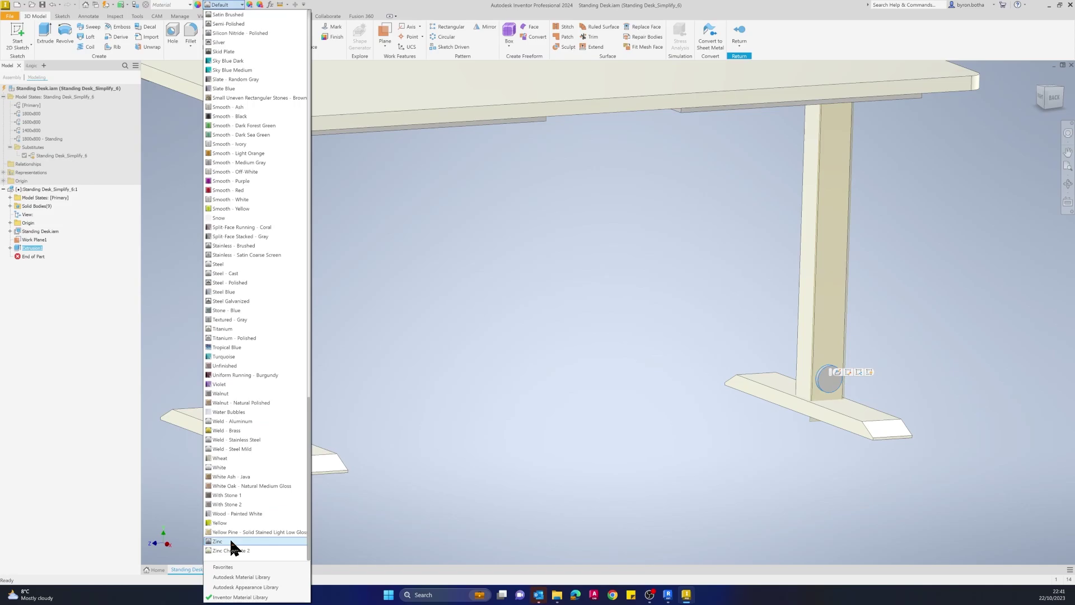
left_click(231, 523)
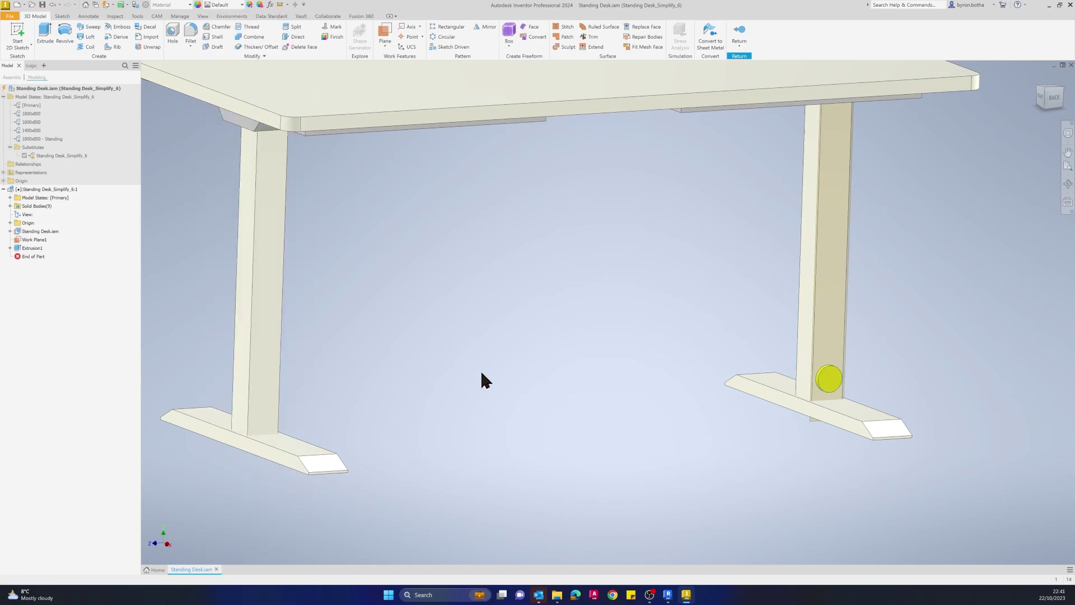
Return to the assembly and turn off Work Plane1 visibility.
middle_click_drag(482, 379, 657, 213, "shift")
left_click(739, 31)
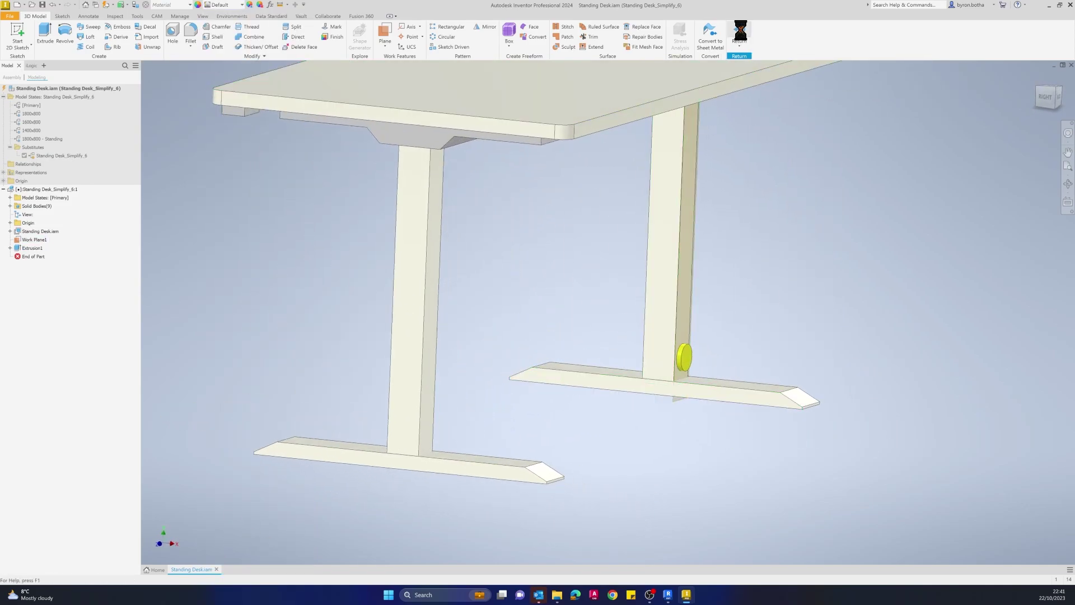
middle_click_drag(314, 381, 175, 290, "shift")
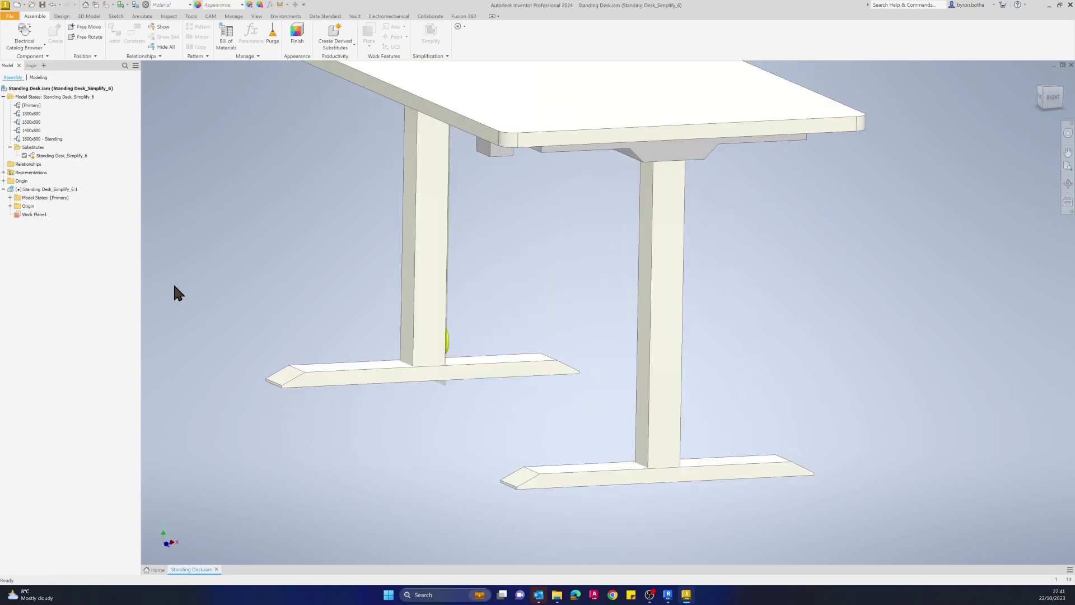
right_click(35, 213)
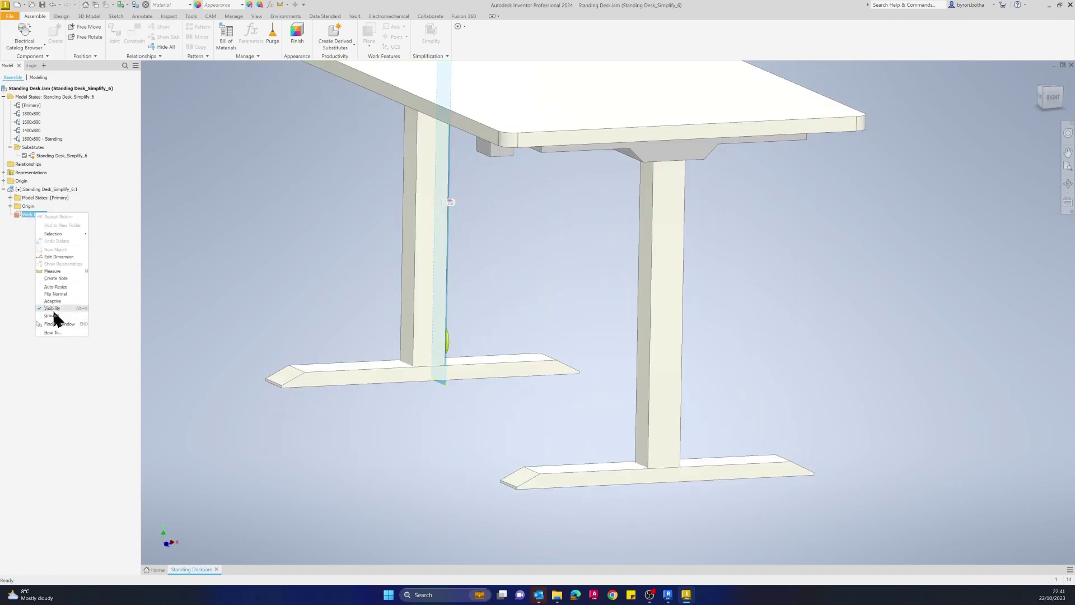
left_click(53, 309)
scroll(455, 437, "down", 8)
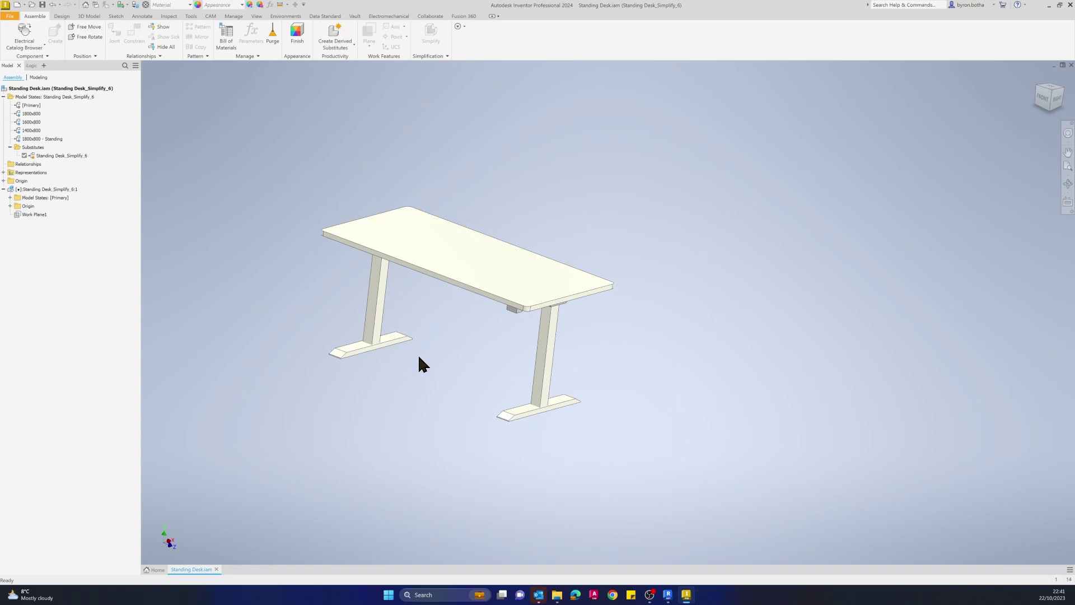
middle_click_drag(420, 362, 392, 411, "shift")
Switch to the BIM Content environment from Environments.
left_click(285, 16)
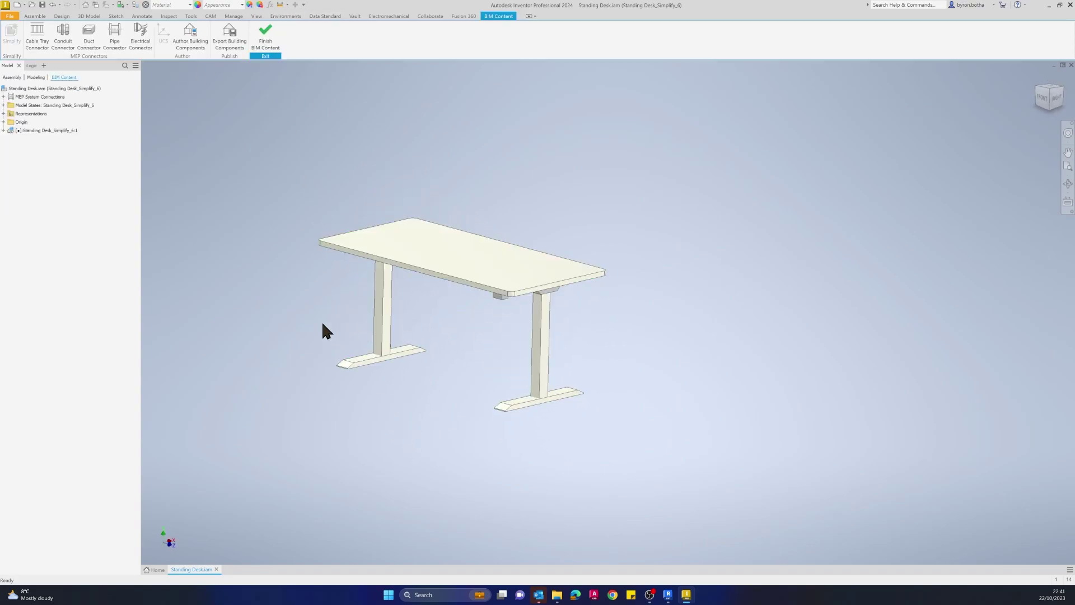
middle_click_drag(426, 417, 511, 431)
middle_click_drag(724, 451, 541, 405, "shift")
Add an electrical connector placed on the yellow disc.
left_click(130, 33)
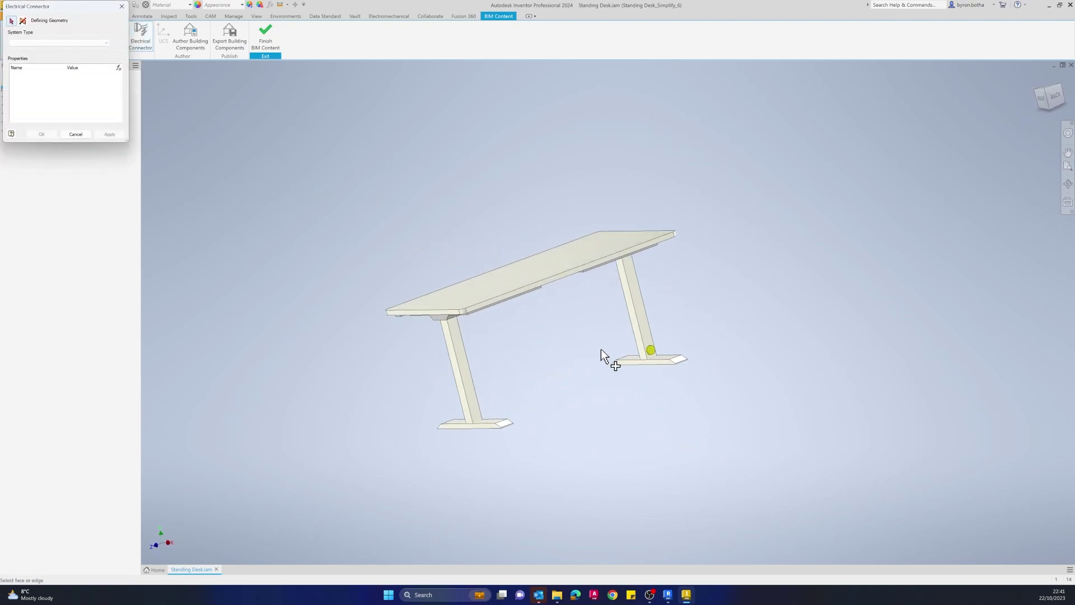
scroll(604, 358, "up", 5)
left_click(884, 340)
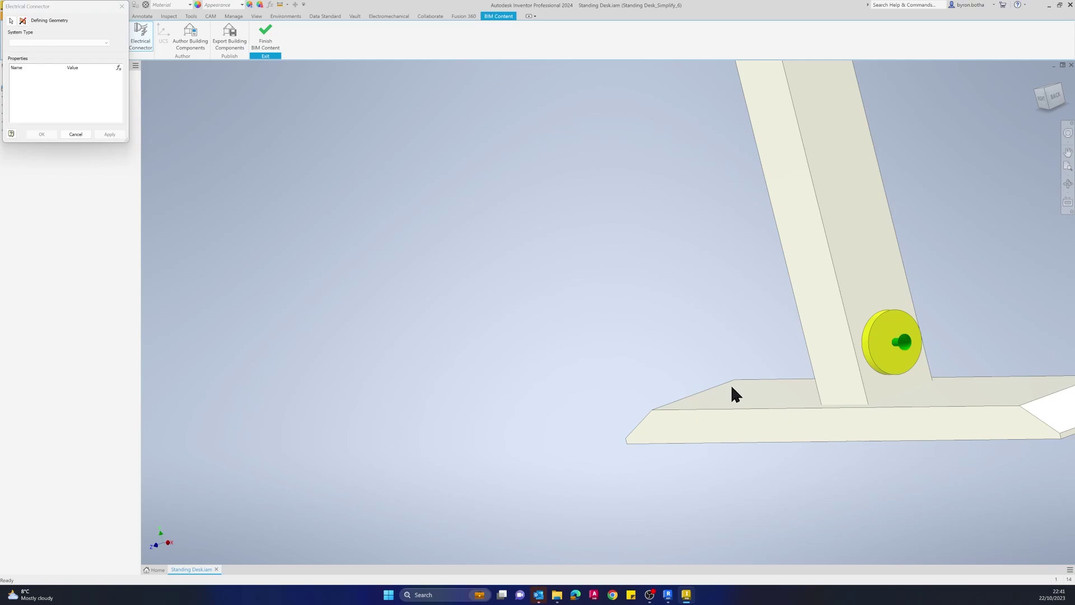
scroll(862, 373, "down", 5)
middle_click_drag(580, 407, 547, 376, "shift")
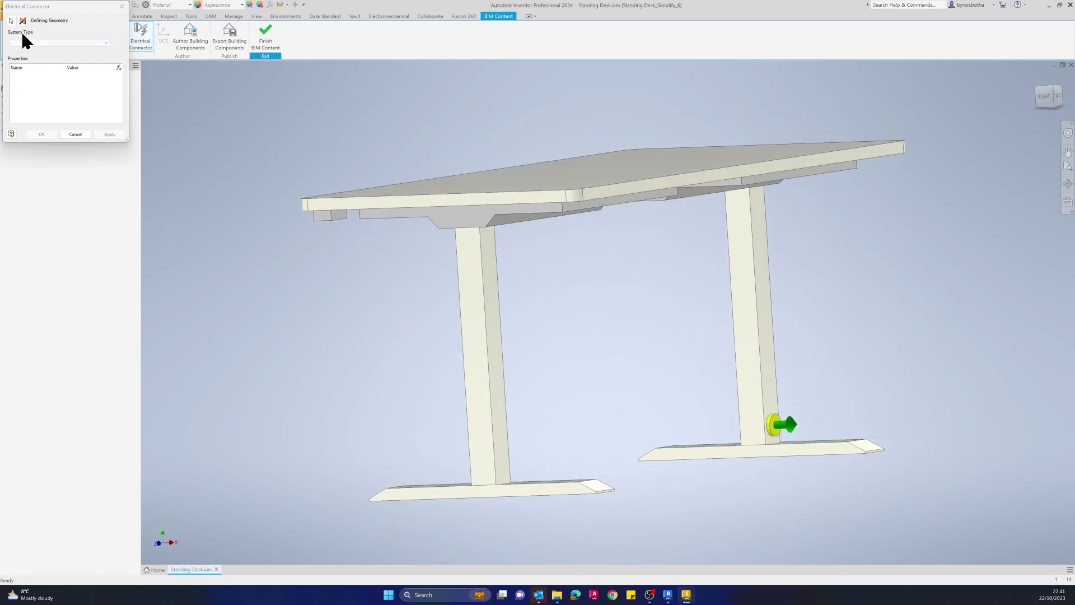
Set the connector to Power - Balanced, 240 V, with Description 'Power Input'.
left_click(105, 43)
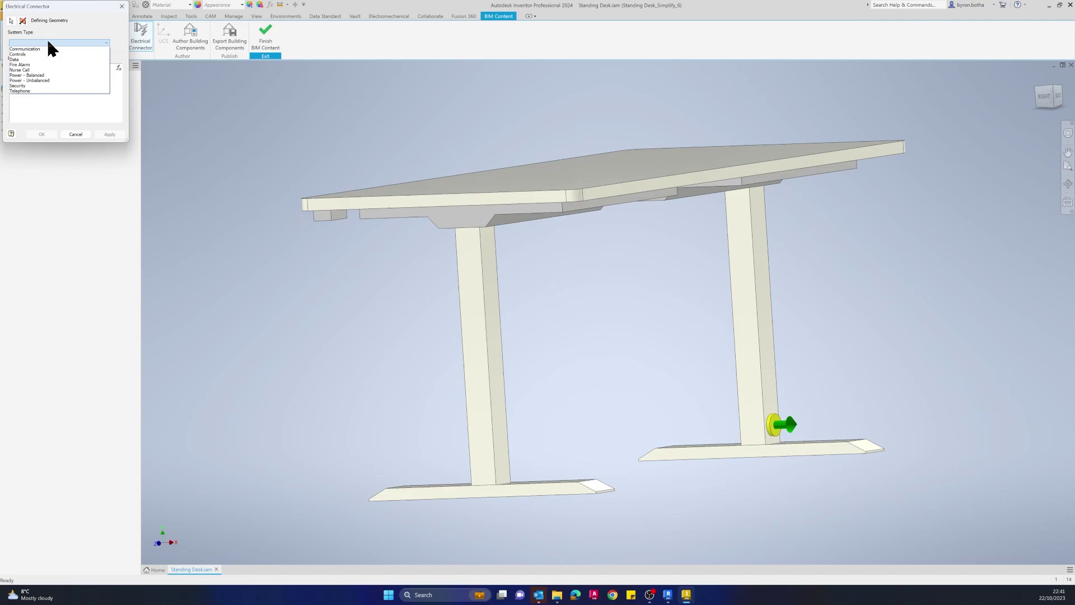
left_click(77, 76)
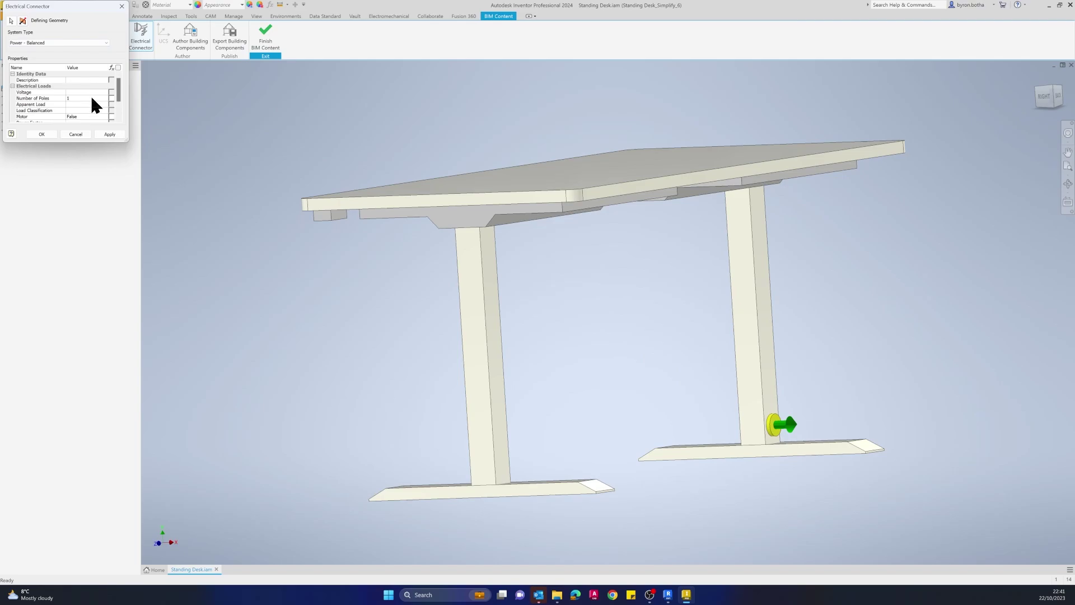
left_click(83, 93)
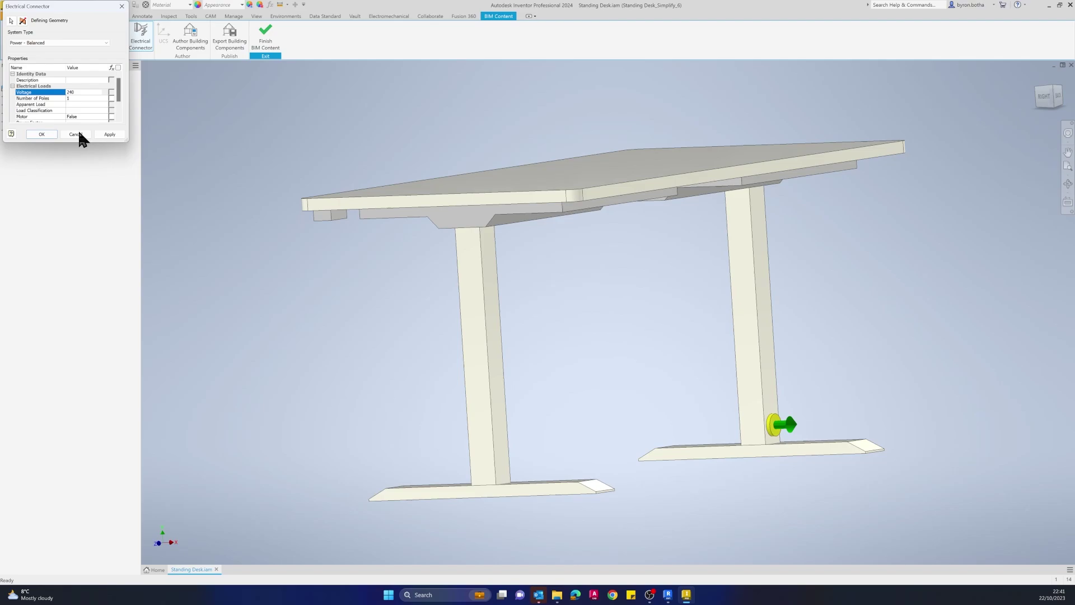
left_click_drag(126, 141, 240, 211)
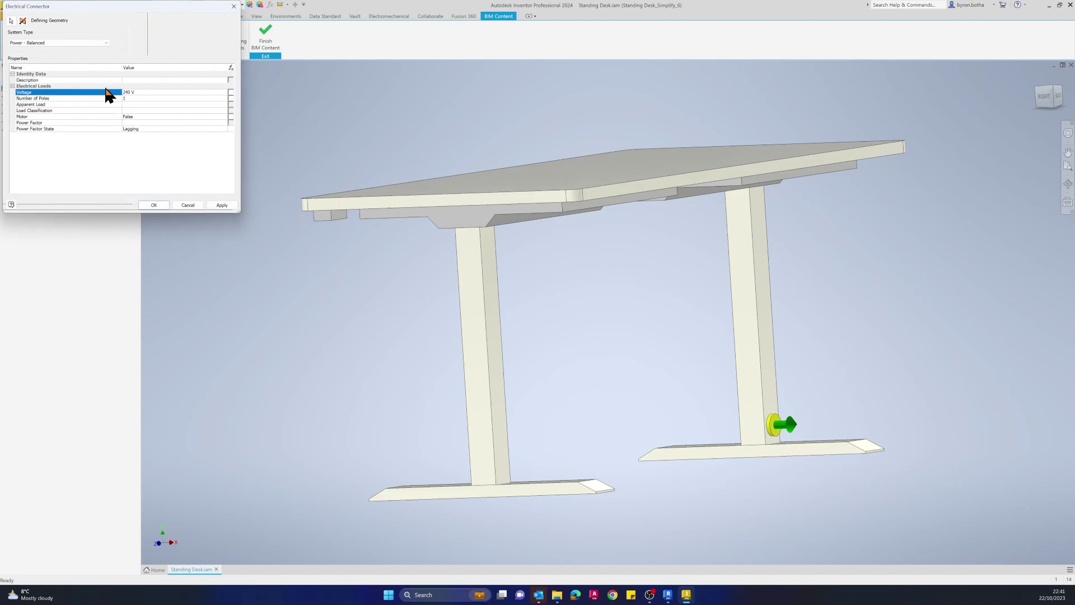
left_click(147, 81)
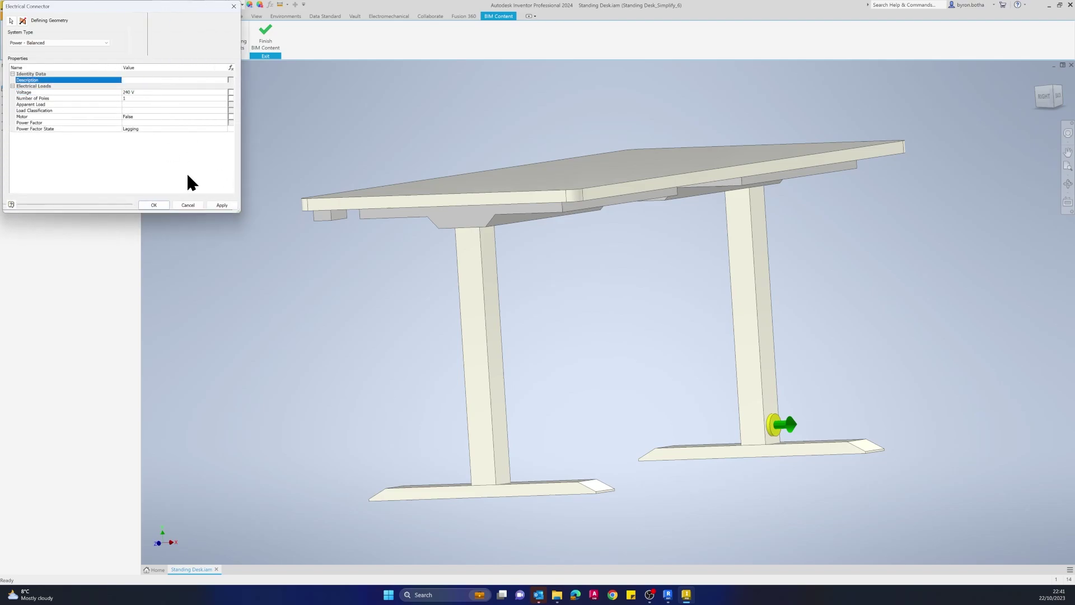
type("Power Input")
left_click(153, 206)
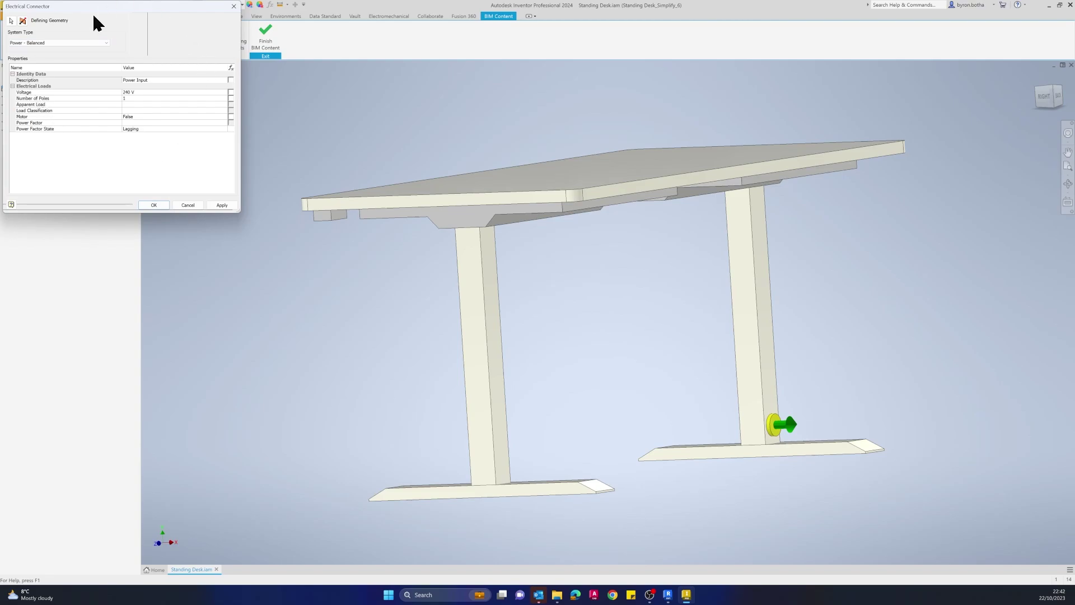
Accept the connector and select it under MEP System Connections > Electrical.
left_click(152, 205)
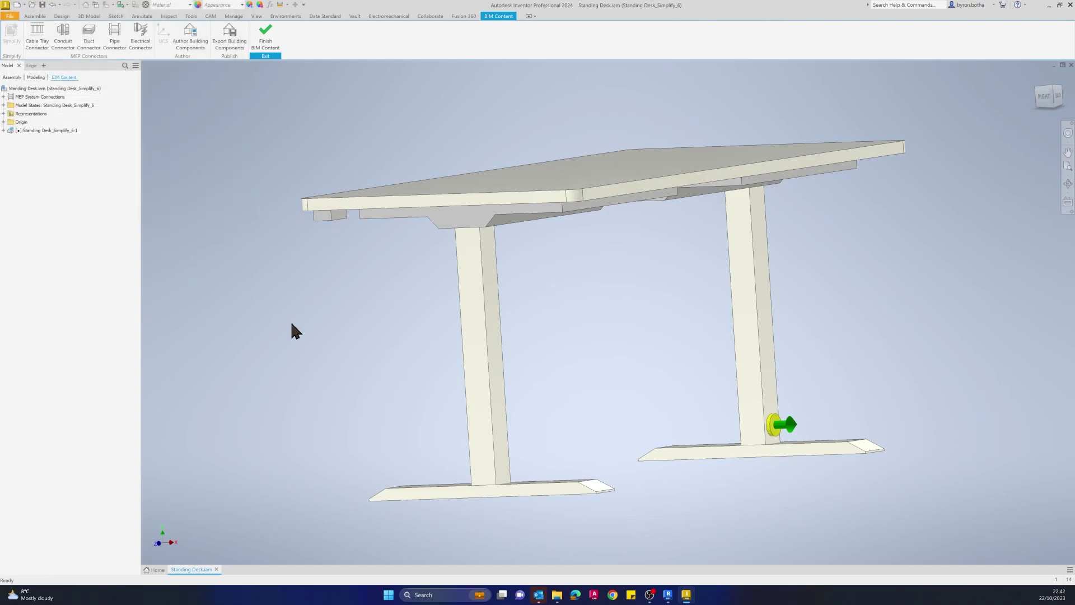
middle_click_drag(264, 485, 485, 488, "shift")
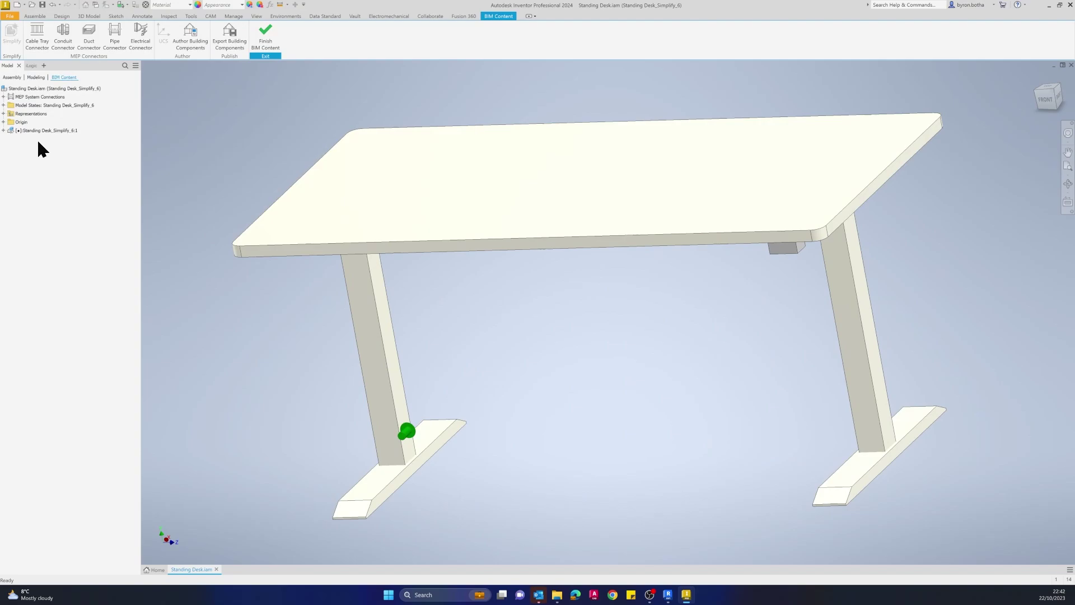
left_click(4, 96)
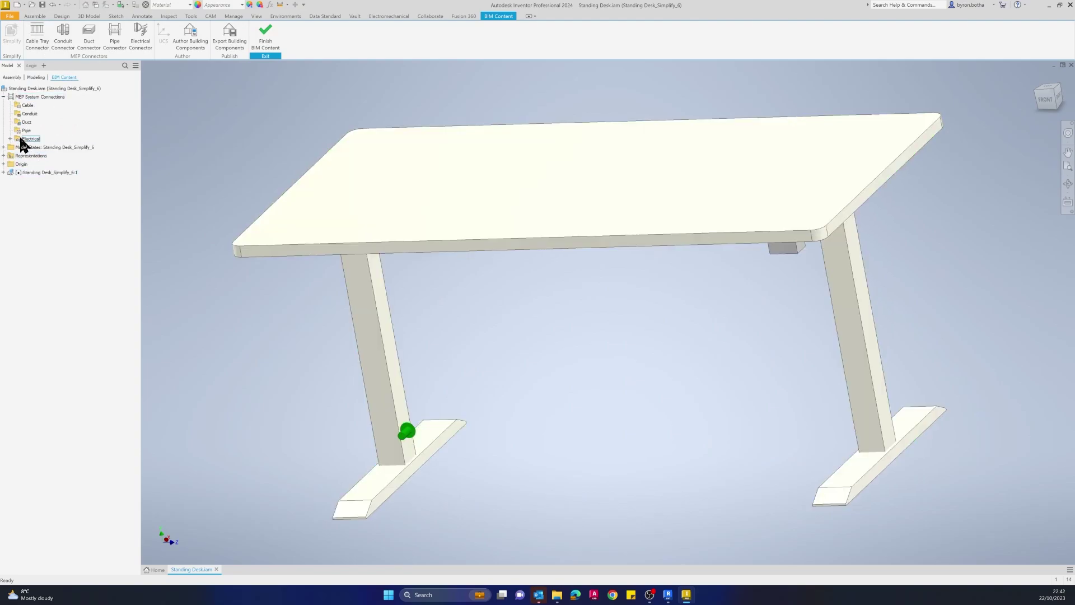
left_click(10, 139)
left_click(38, 147)
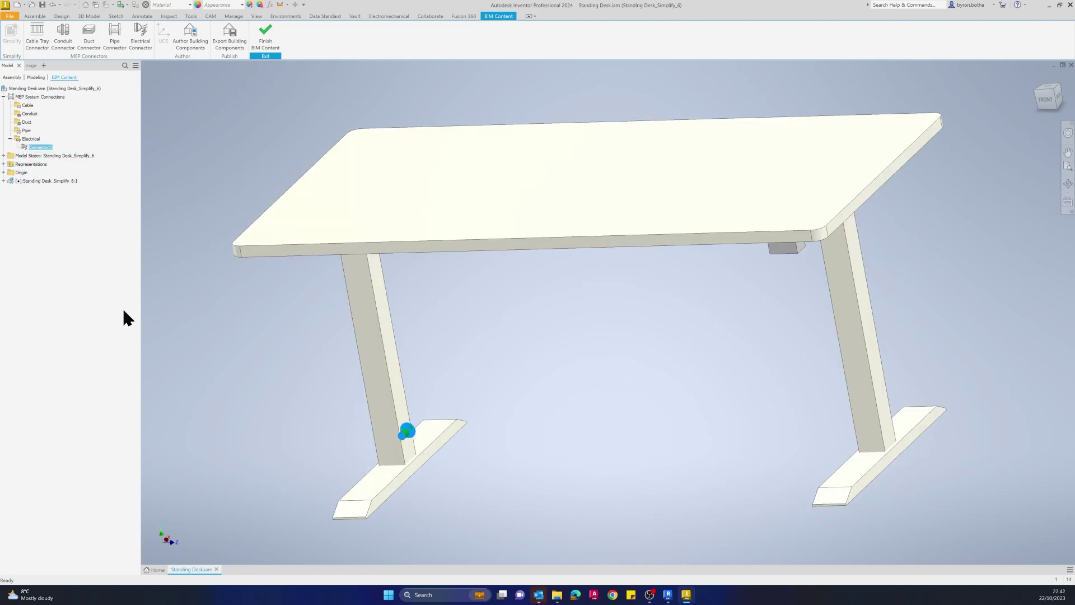
Orbit the desk through several angles to check the connector.
middle_click_drag(336, 488, 578, 404, "shift")
scroll(482, 498, "down", 3)
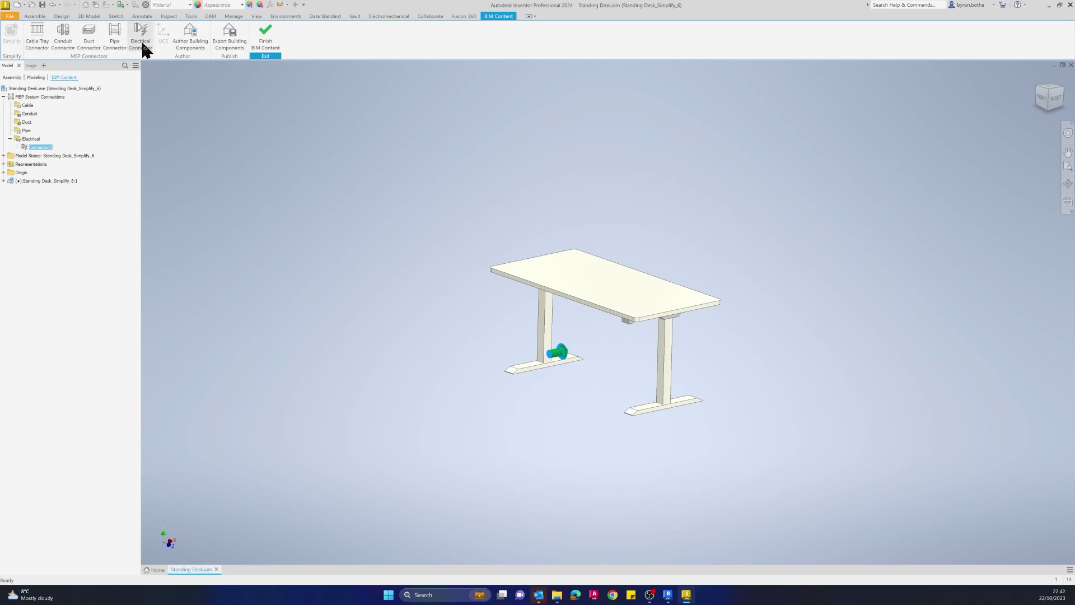
mouse_move(616, 470)
middle_mouse_down("shift")
mouse_move(655, 490)
mouse_move(698, 485)
mouse_move(655, 491)
middle_mouse_up("shift")
mouse_move(549, 454)
middle_mouse_down("shift")
mouse_move(468, 489)
mouse_move(451, 472)
mouse_move(479, 453)
mouse_move(475, 477)
middle_mouse_up("shift")
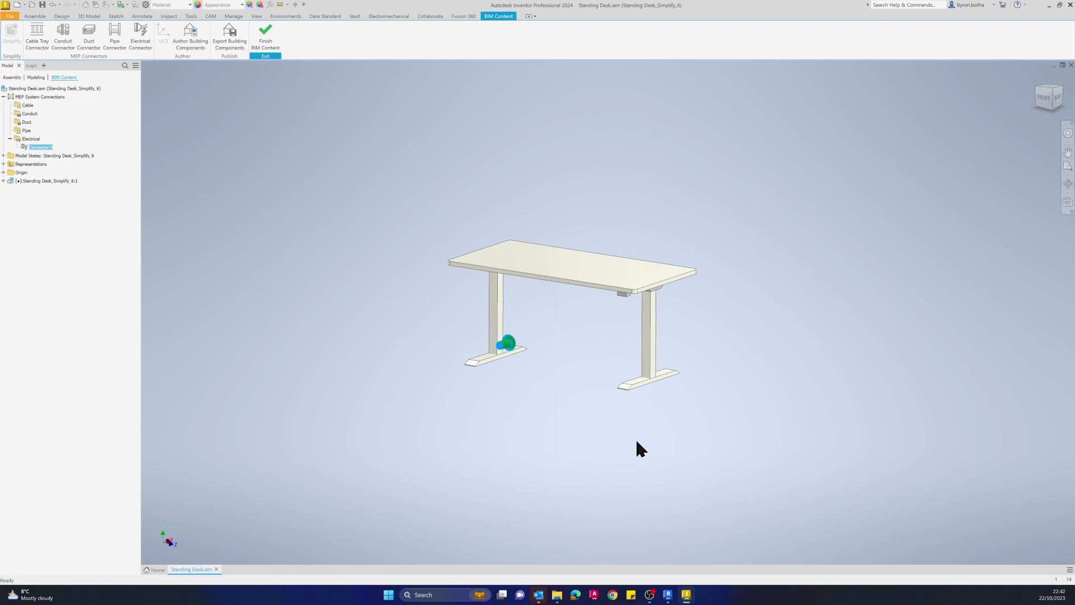
mouse_move(636, 438)
middle_mouse_down("shift")
mouse_move(605, 408)
mouse_move(597, 419)
mouse_move(634, 432)
mouse_move(593, 416)
middle_mouse_up("shift")
middle_click_drag(580, 326, 569, 338, "shift")
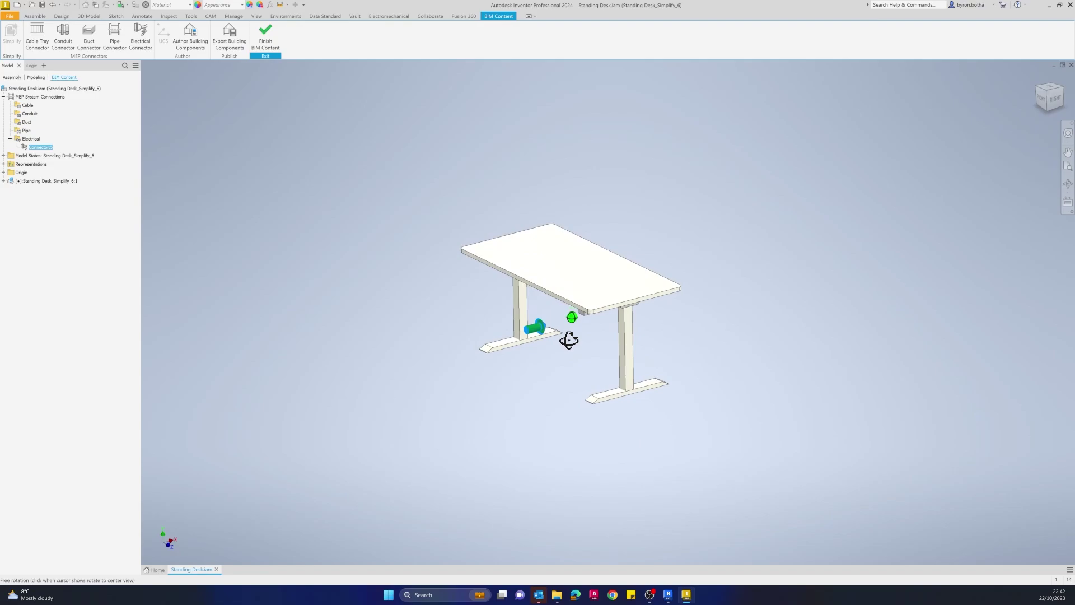
middle_click_drag(454, 490, 504, 487, "shift")
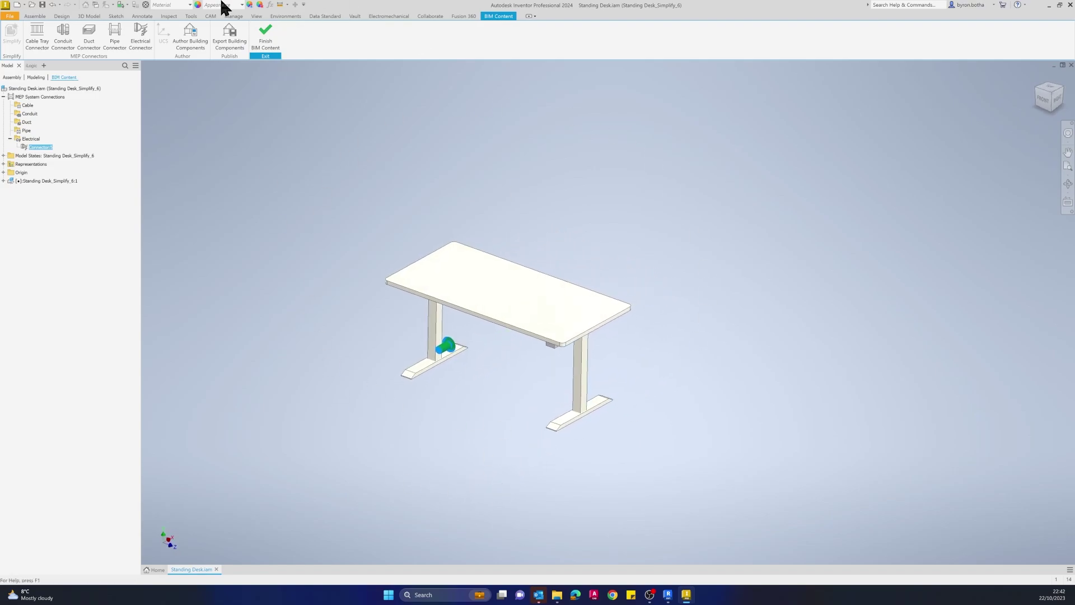
In Author Building Components, search 'office furniture' and assign OmniClass 23.40.70.14.64.11 Office Furniture.
left_click(189, 35)
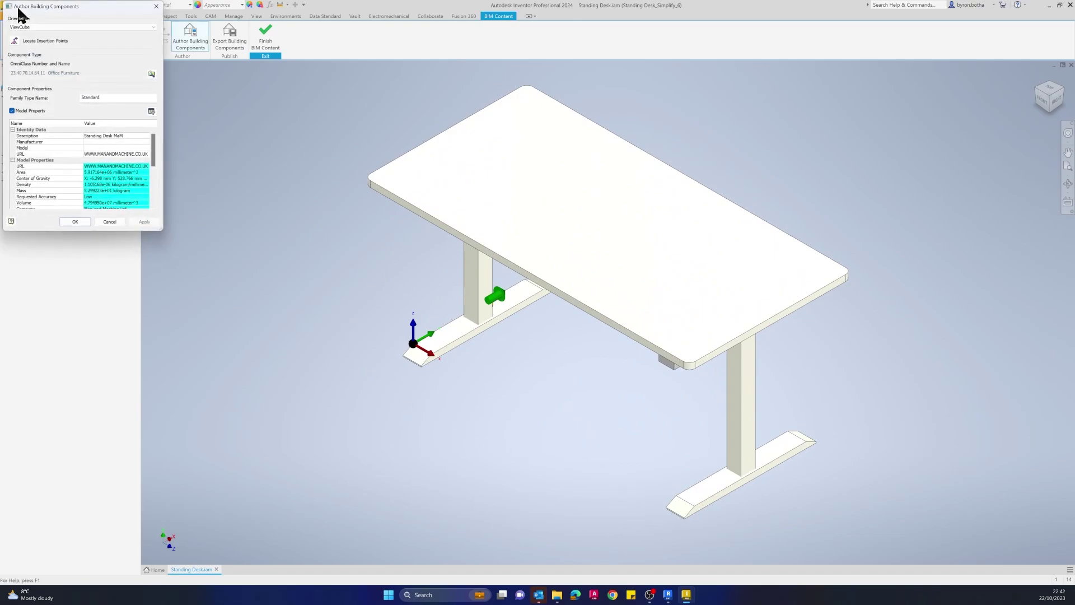
left_click_drag(78, 9, 225, 92)
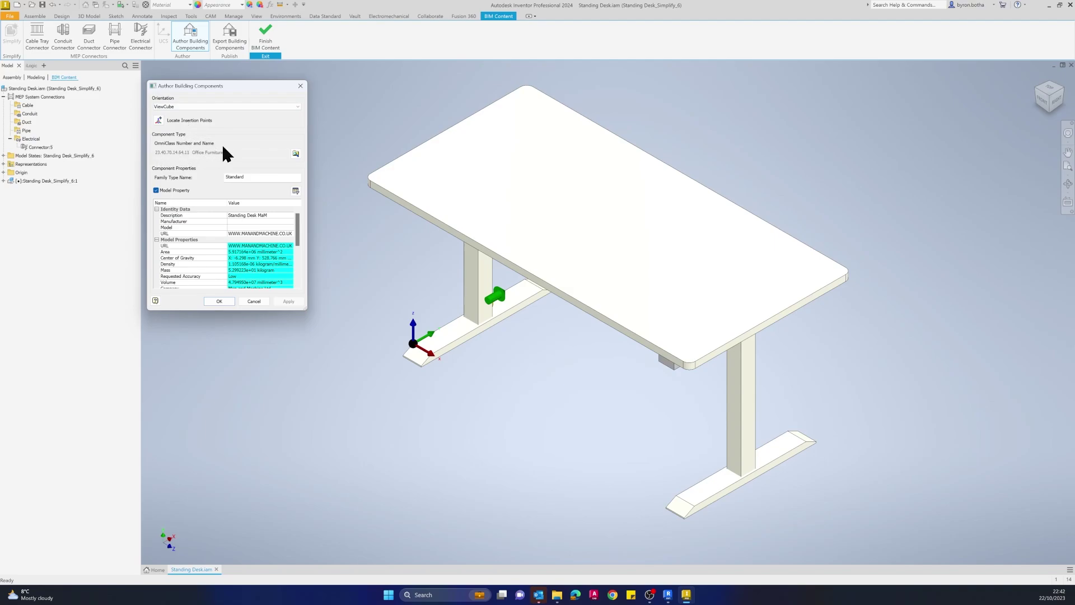
left_click(295, 154)
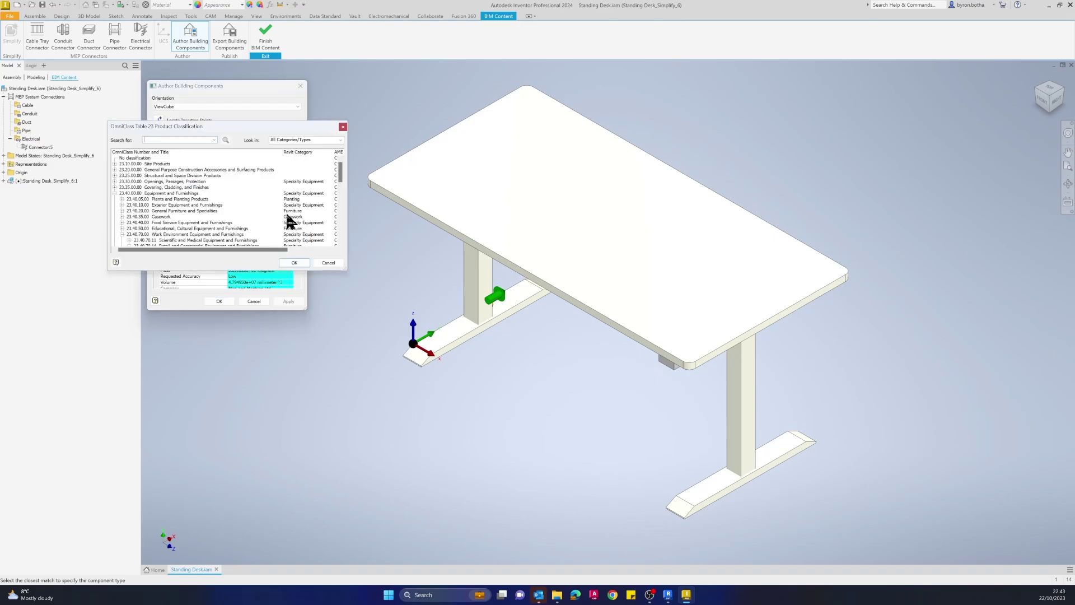
left_click_drag(227, 133, 312, 134)
type("office furnin")
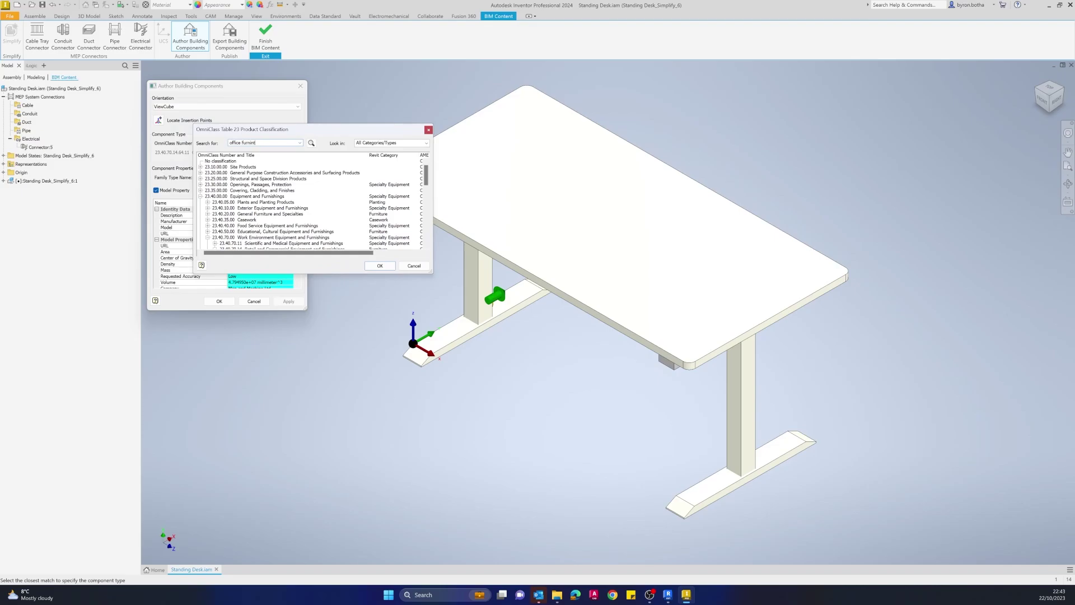
key("BackSpace")
type("ture")
key("Return")
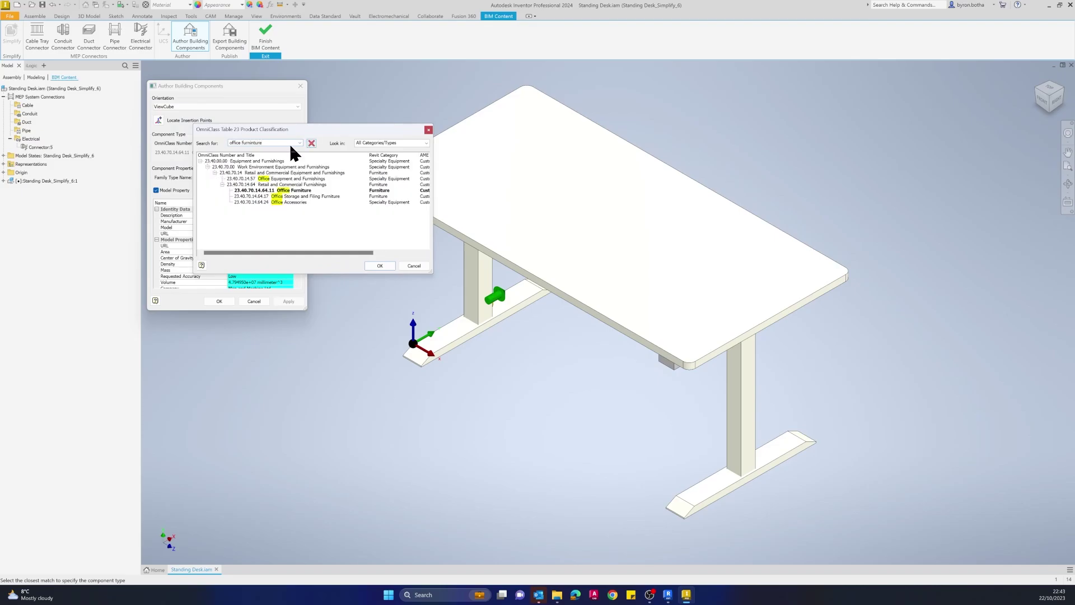
left_click(297, 190)
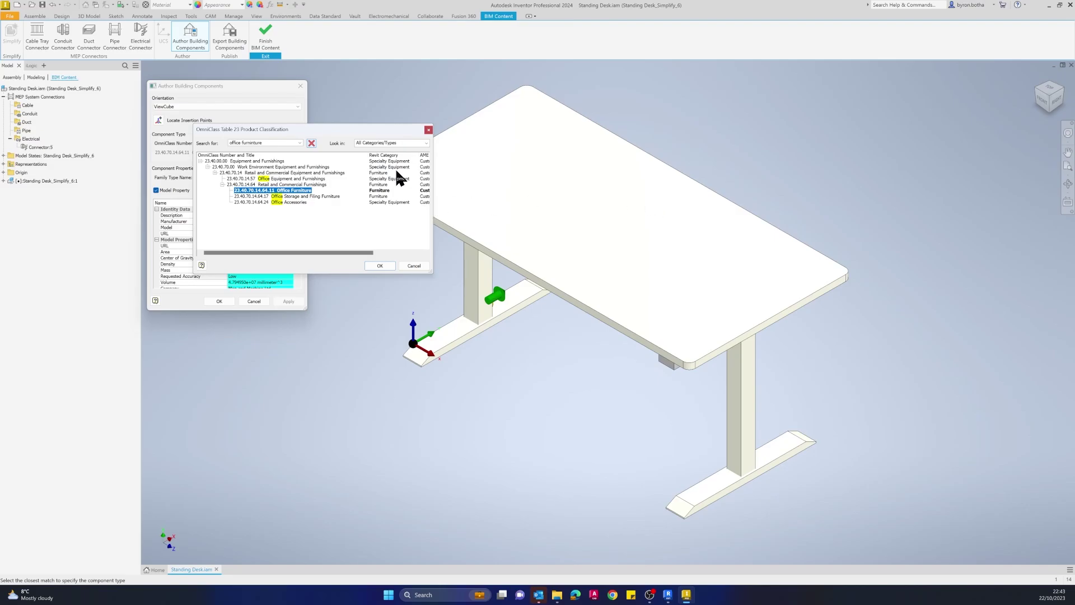
left_click_drag(433, 177, 590, 196)
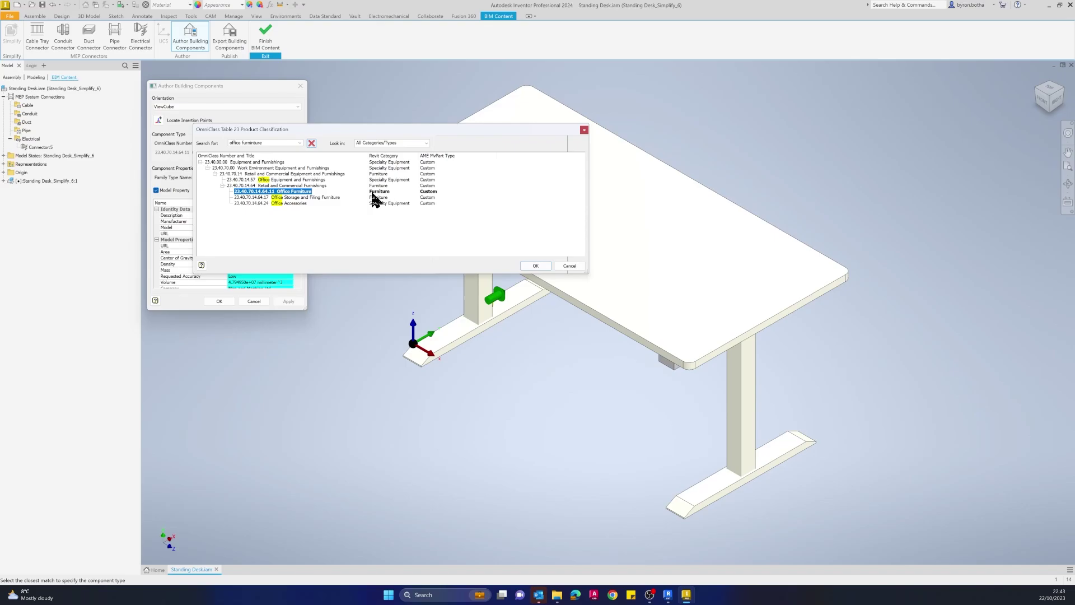
left_click(536, 265)
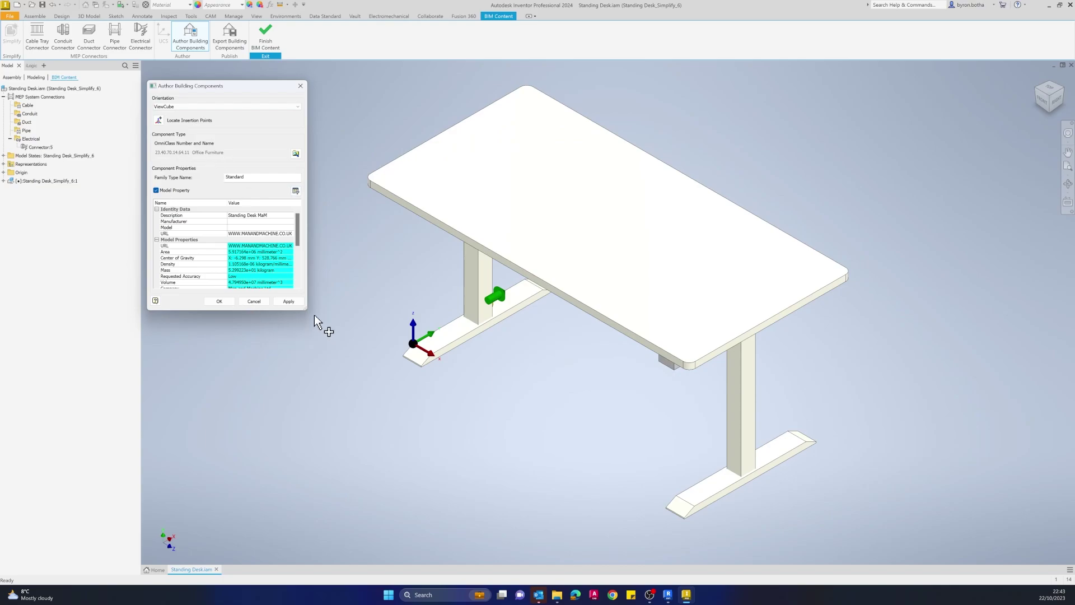
Enlarge and reposition the Author Building Components dialog and pan the desk view.
left_click_drag(306, 309, 368, 464)
middle_click_drag(453, 453, 511, 449)
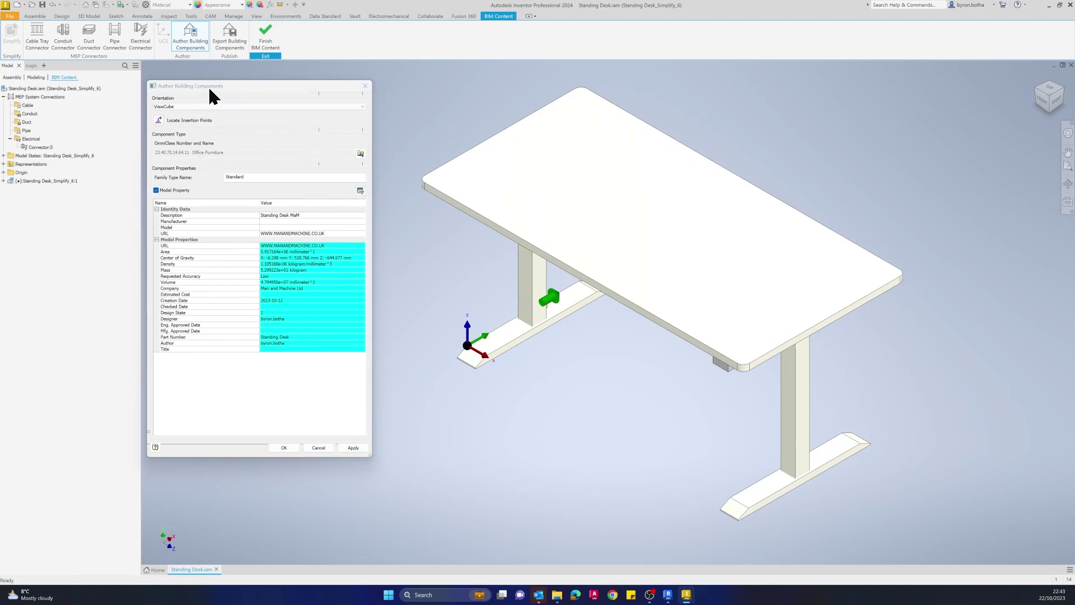
left_click_drag(210, 88, 222, 80)
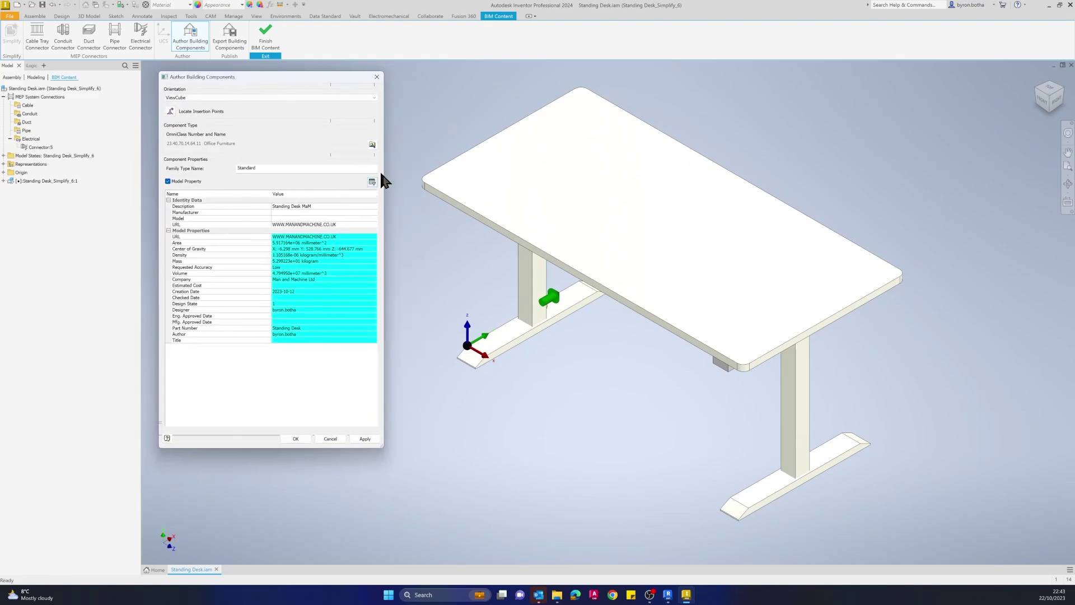
left_click_drag(384, 161, 397, 161)
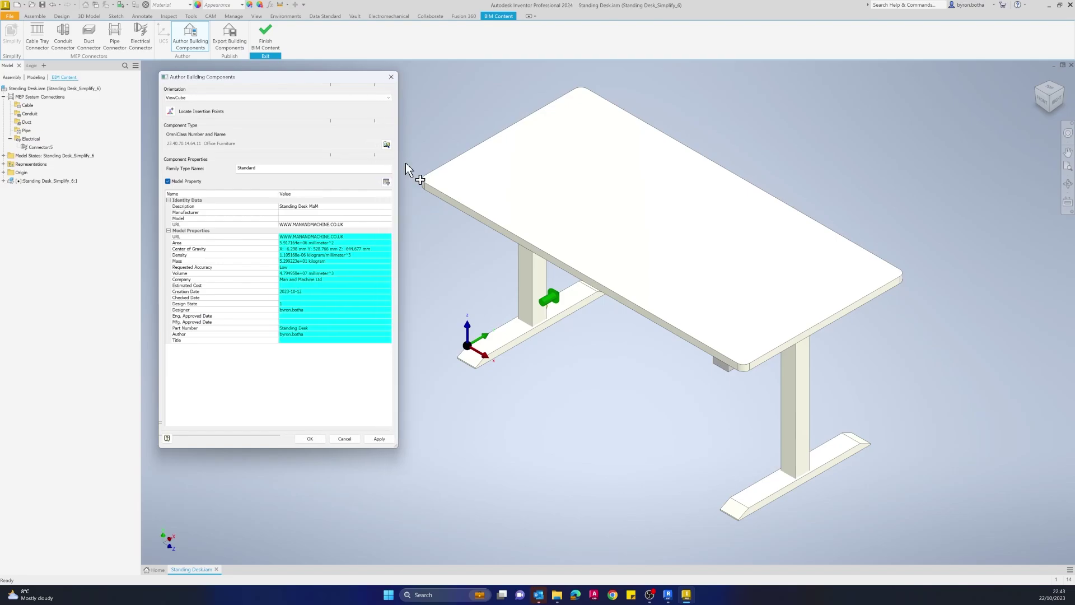
key("F2")
left_click_drag(527, 272, 552, 261)
key("Escape")
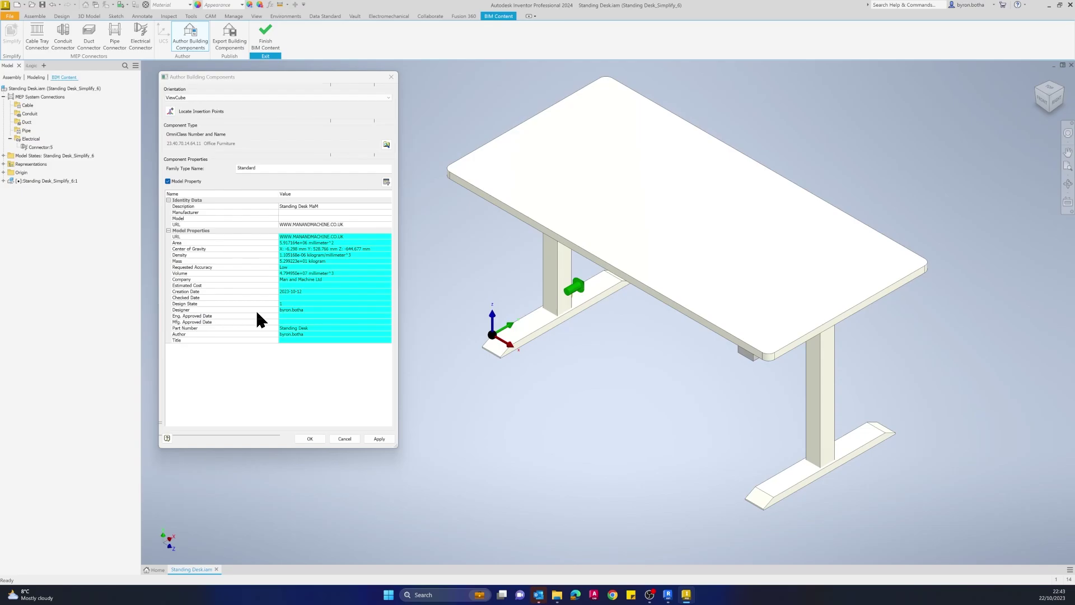
Toggle Model Property off and on, then open its Model Property Filter.
left_click(387, 145)
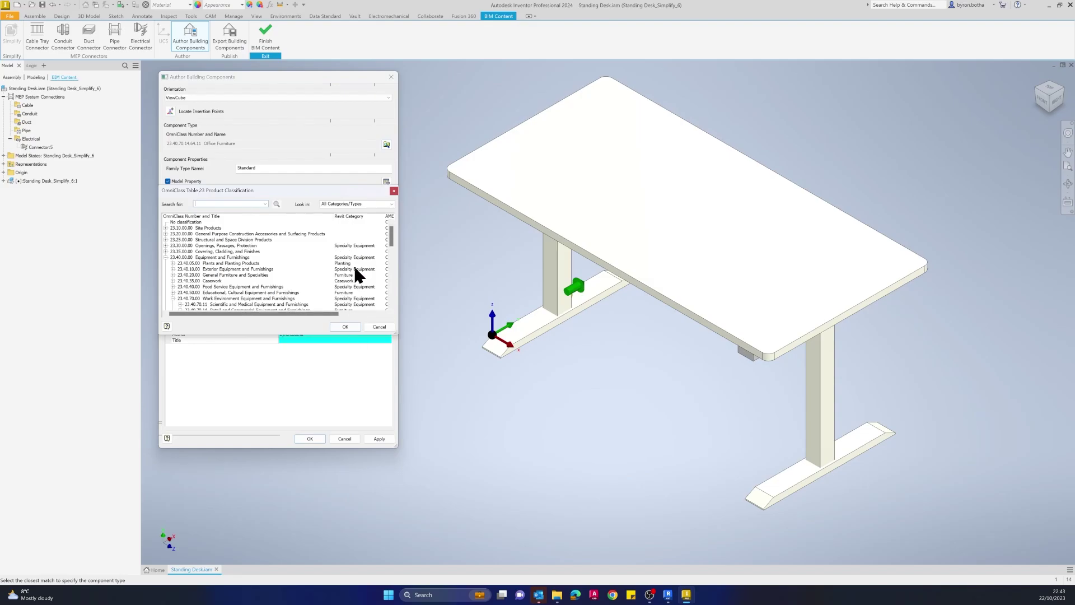
left_click(380, 326)
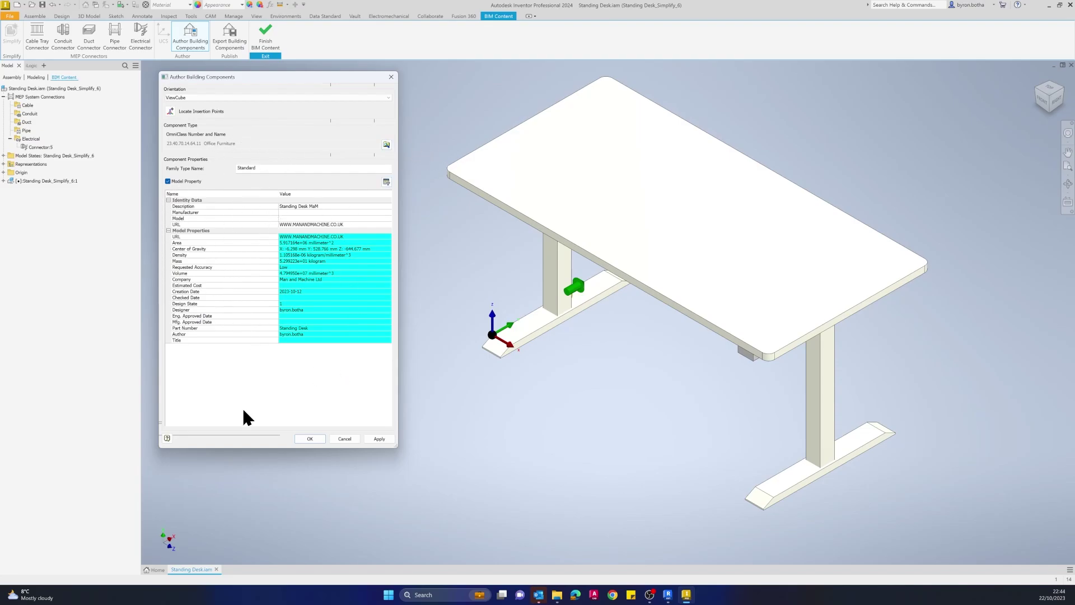
left_click(167, 181)
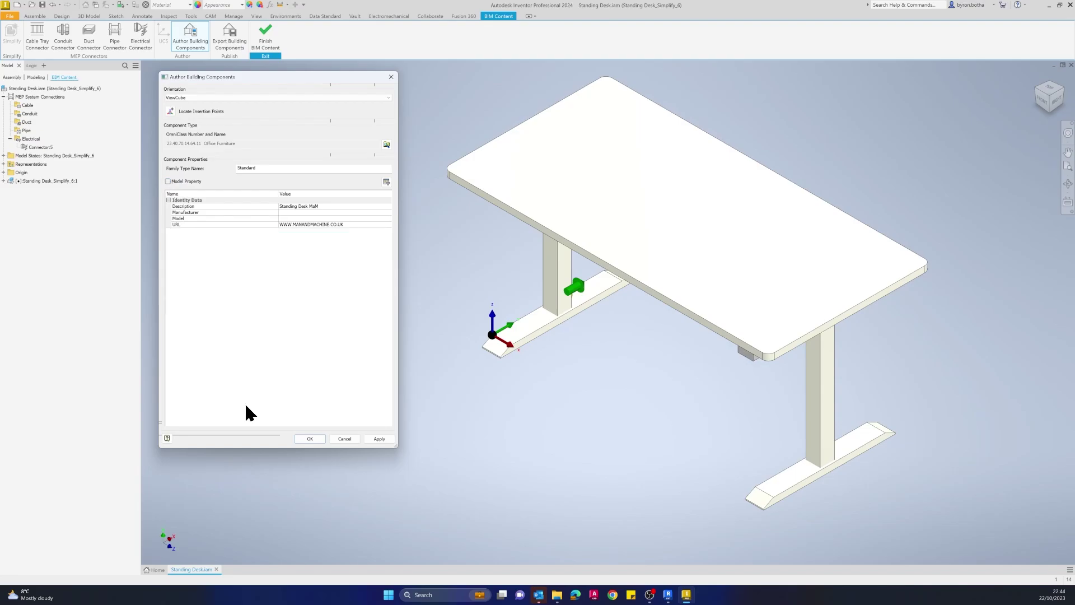
left_click(167, 181)
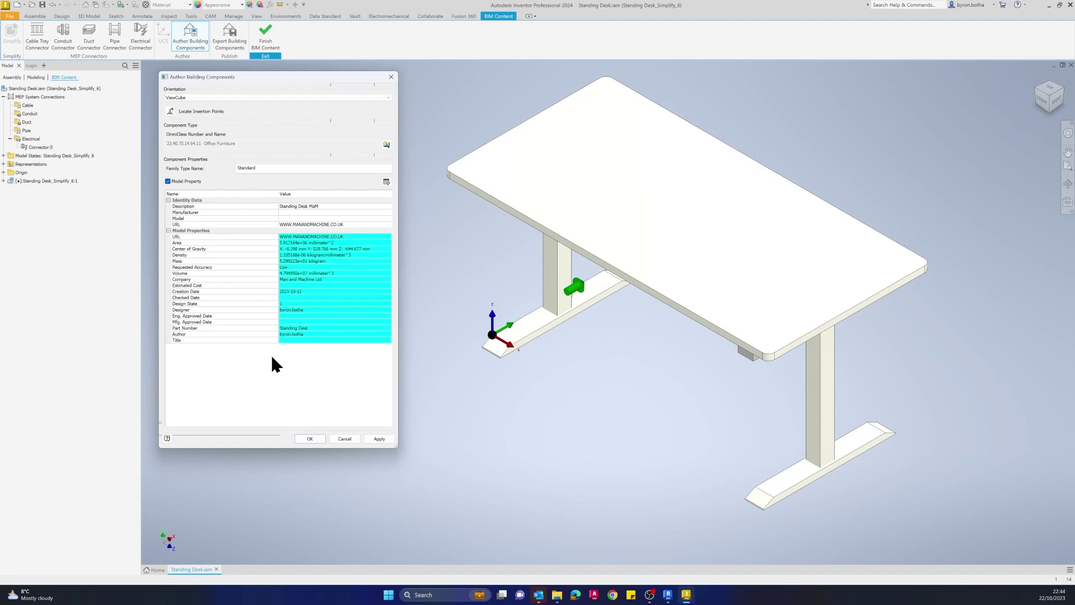
left_click(387, 182)
left_click_drag(255, 191, 458, 81)
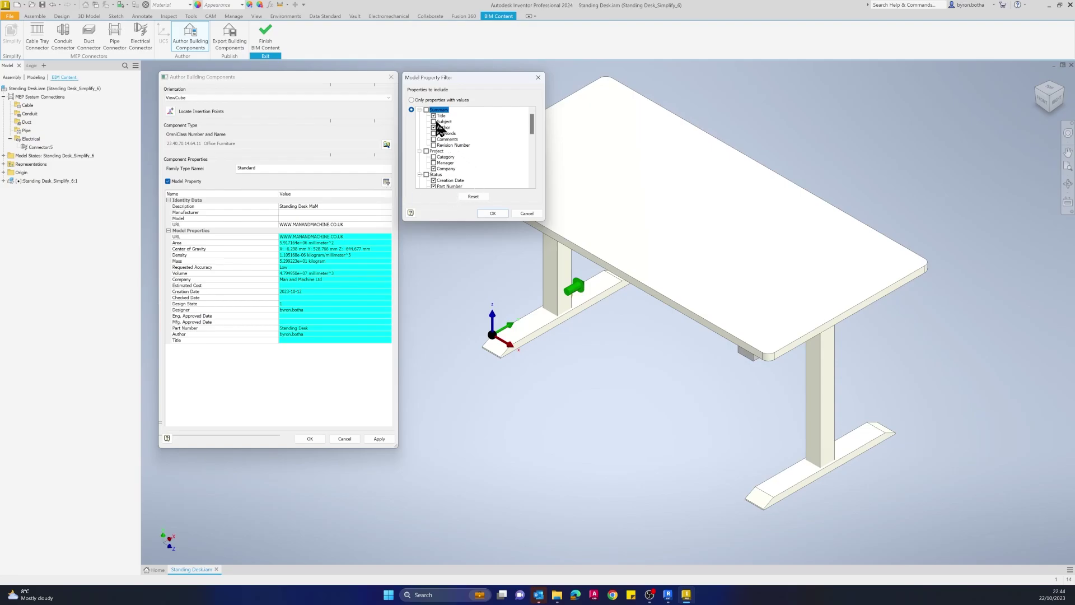
Choose properties individually, including Subject and Title, and apply the model property filter.
left_click(412, 100)
left_click(411, 110)
left_click(435, 122)
scroll(532, 144, "down", 2)
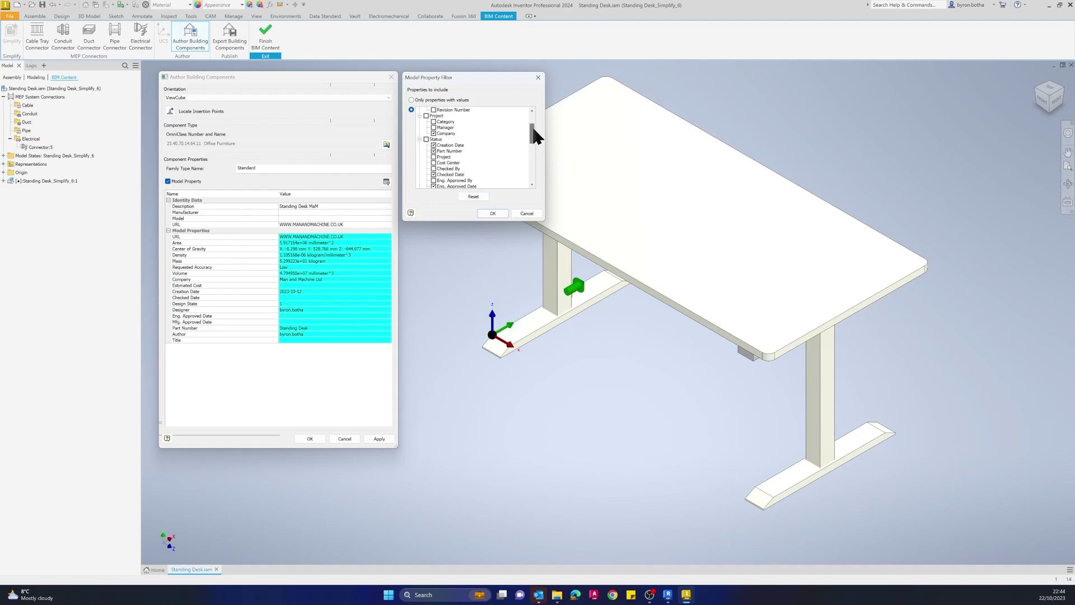
left_click_drag(533, 128, 537, 177)
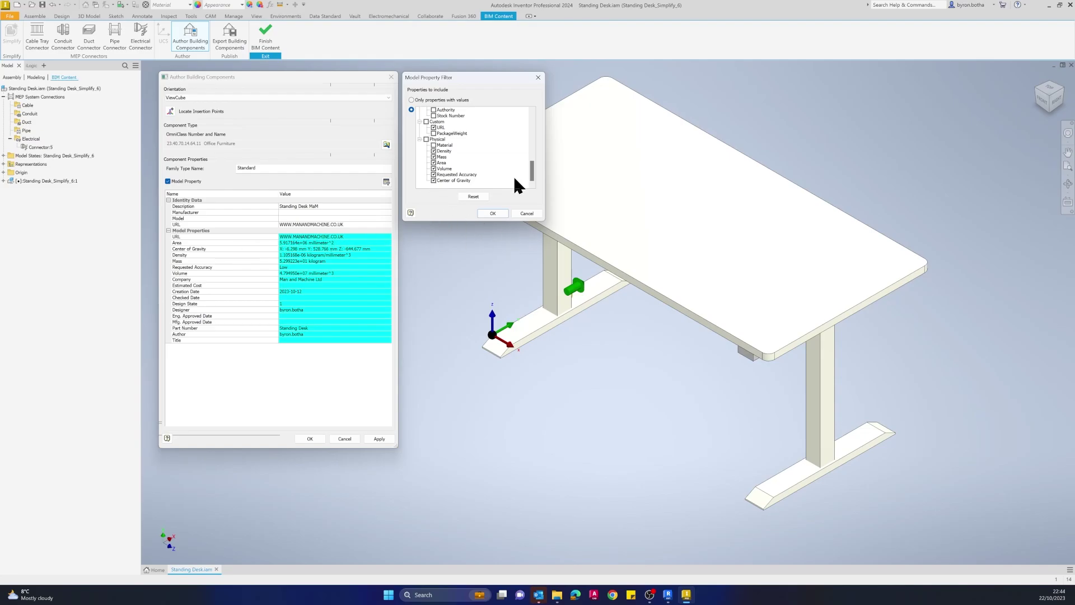
left_click_drag(531, 172, 531, 121)
mouse_move(492, 78)
left_mouse_down()
mouse_move(512, 88)
mouse_move(490, 73)
left_mouse_up()
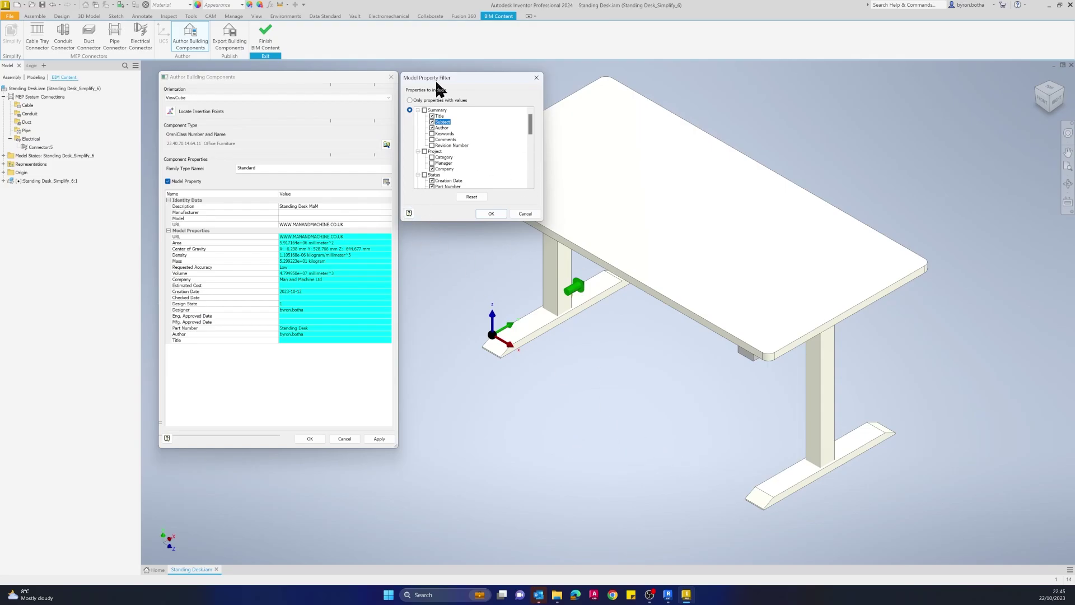
mouse_move(436, 82)
left_mouse_down()
mouse_move(503, 94)
mouse_move(433, 81)
mouse_move(443, 83)
left_mouse_up()
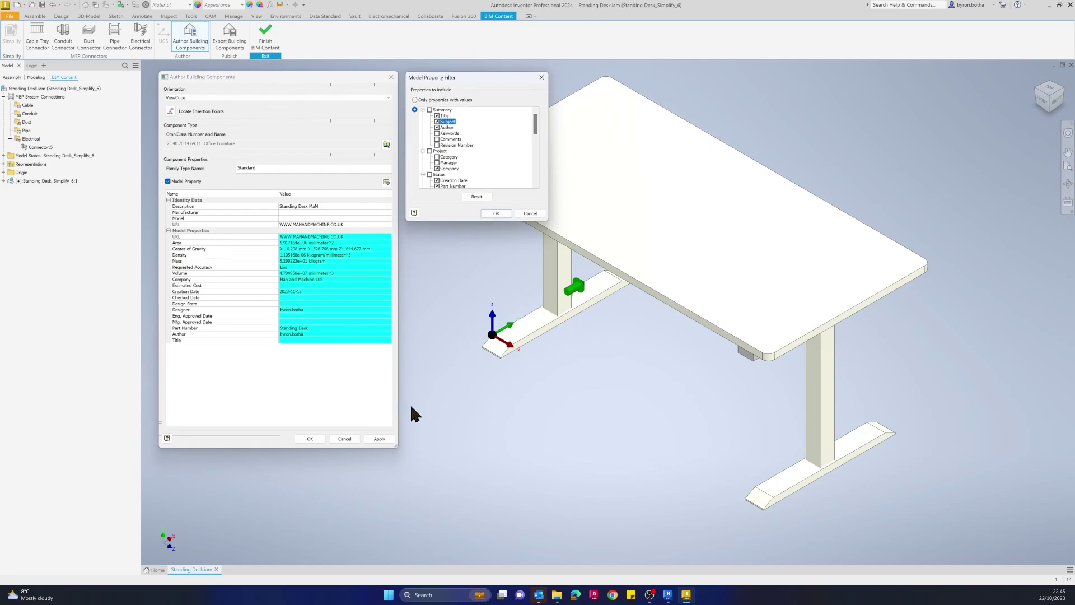
left_click(497, 214)
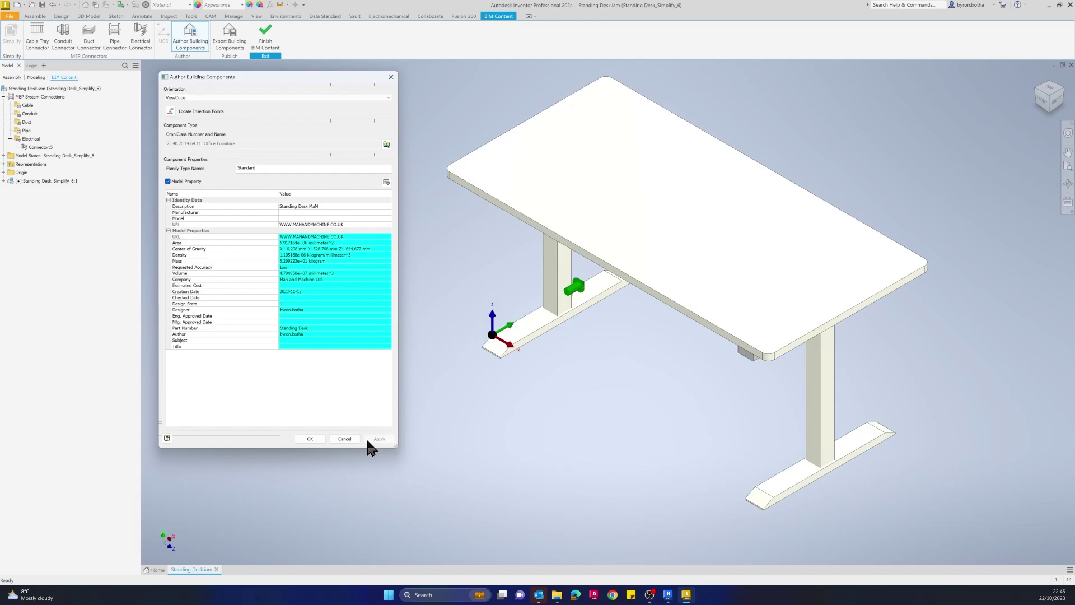
left_click(307, 438)
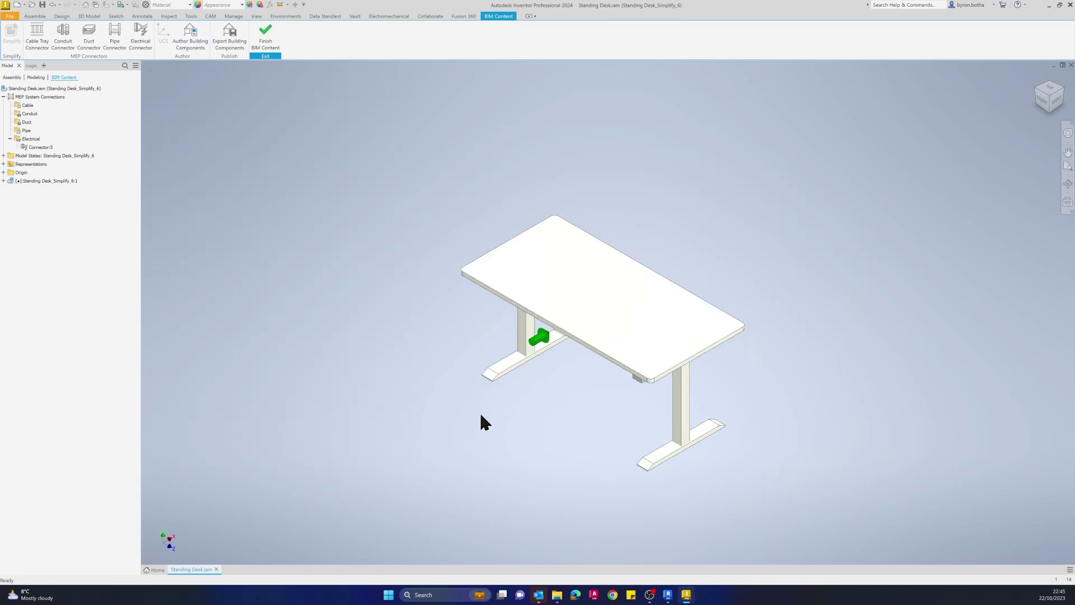
scroll(519, 463, "up", 3)
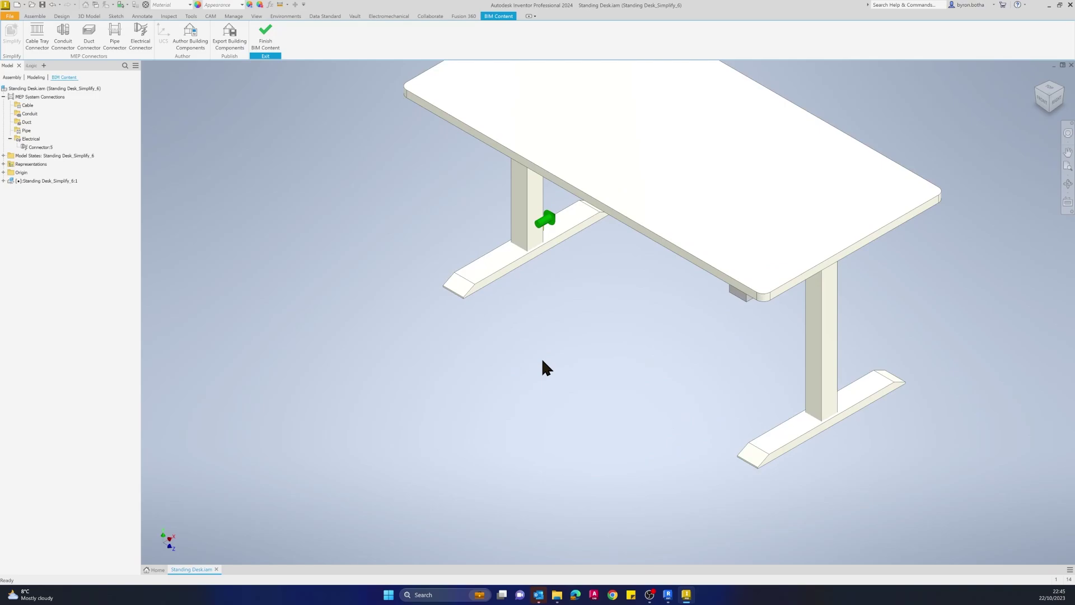
scroll(544, 367, "down", 4)
middle_click_drag(489, 439, 543, 431)
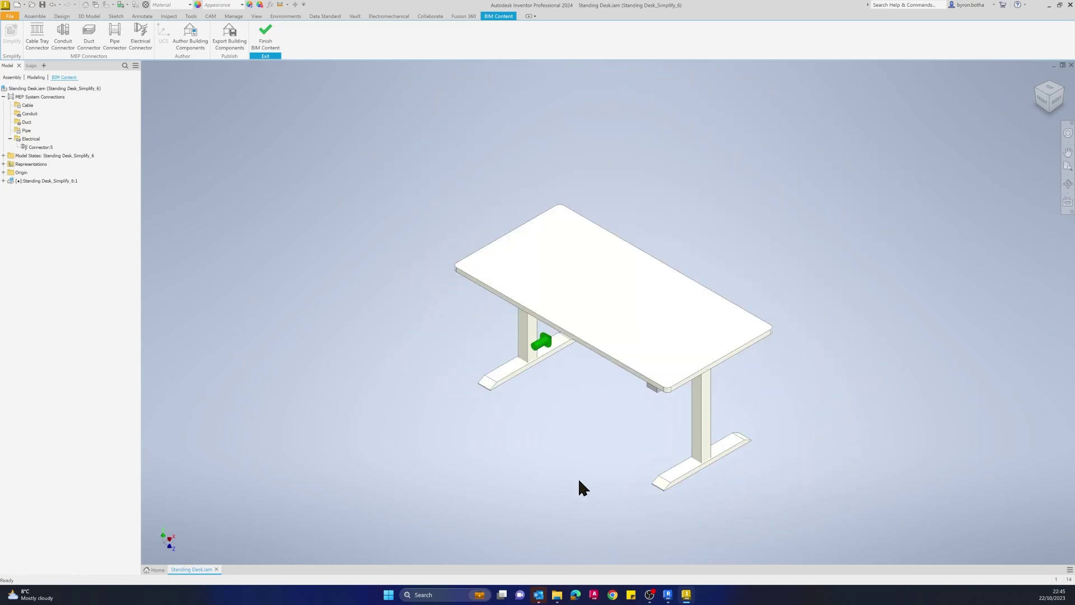
middle_click_drag(582, 488, 696, 290, "shift")
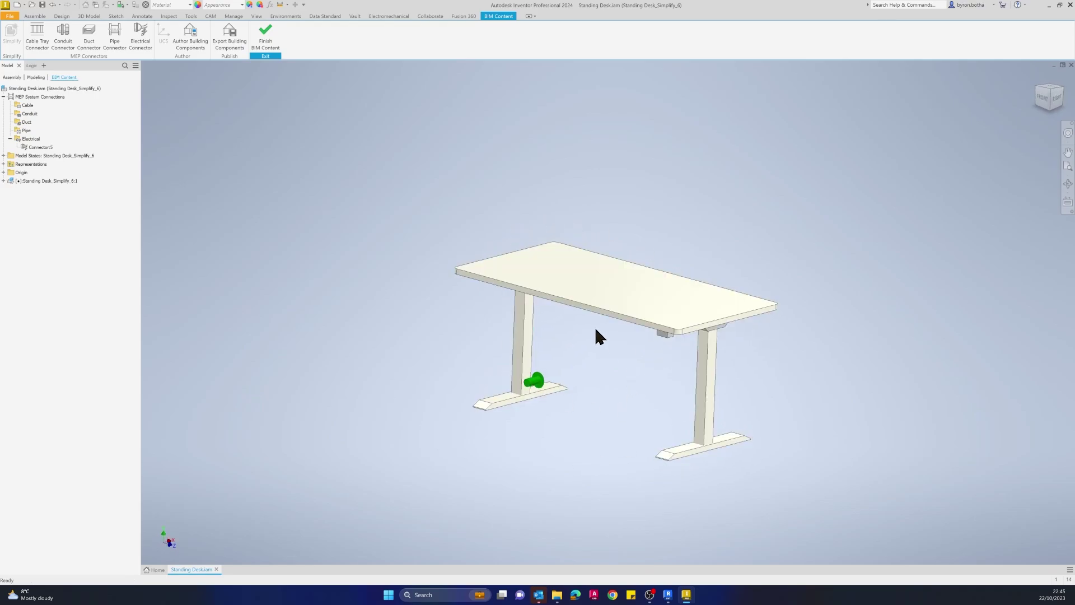
middle_click_drag(598, 336, 734, 321)
mouse_move(689, 403)
middle_mouse_down("shift")
mouse_move(684, 391)
mouse_move(677, 406)
mouse_move(685, 383)
mouse_move(543, 372)
mouse_move(675, 399)
mouse_move(650, 403)
mouse_move(677, 395)
mouse_move(650, 381)
mouse_move(646, 414)
mouse_move(646, 389)
mouse_move(666, 392)
middle_mouse_up("shift")
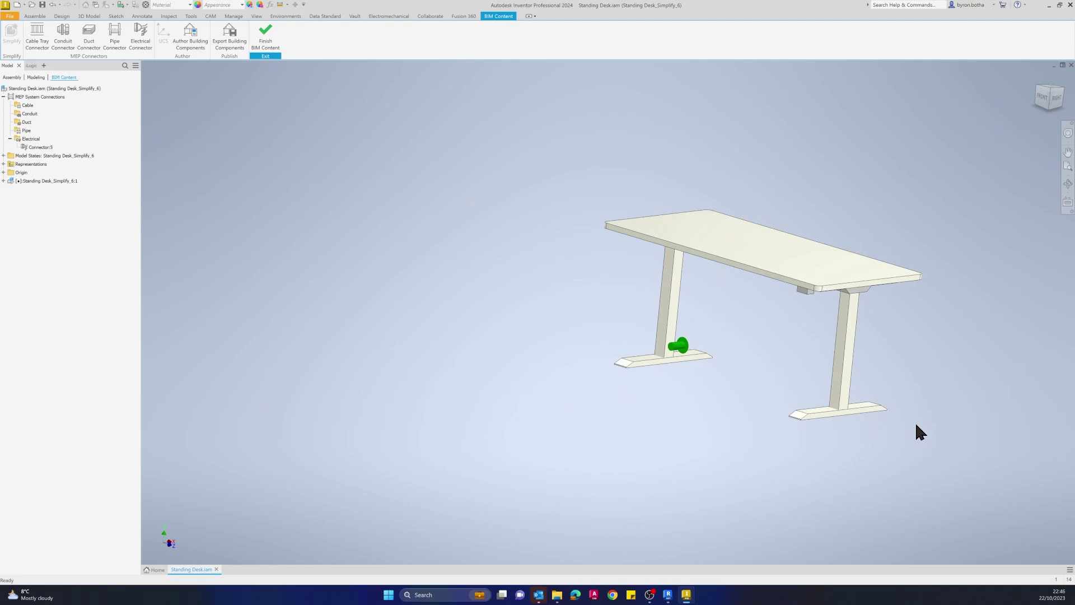
middle_click_drag(709, 465, 749, 475, "shift")
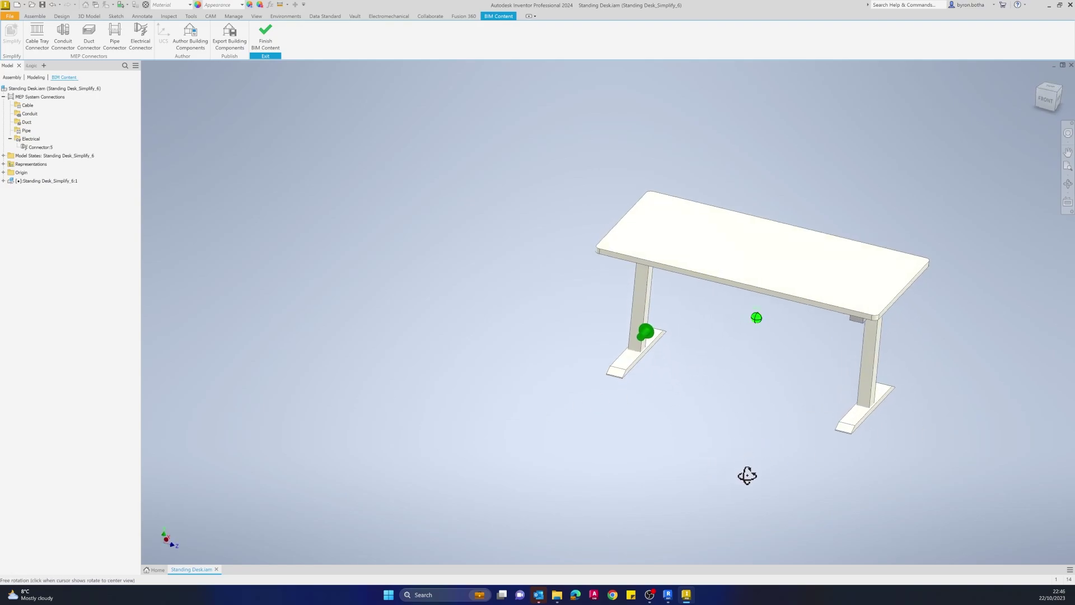
middle_click_drag(659, 360, 542, 319)
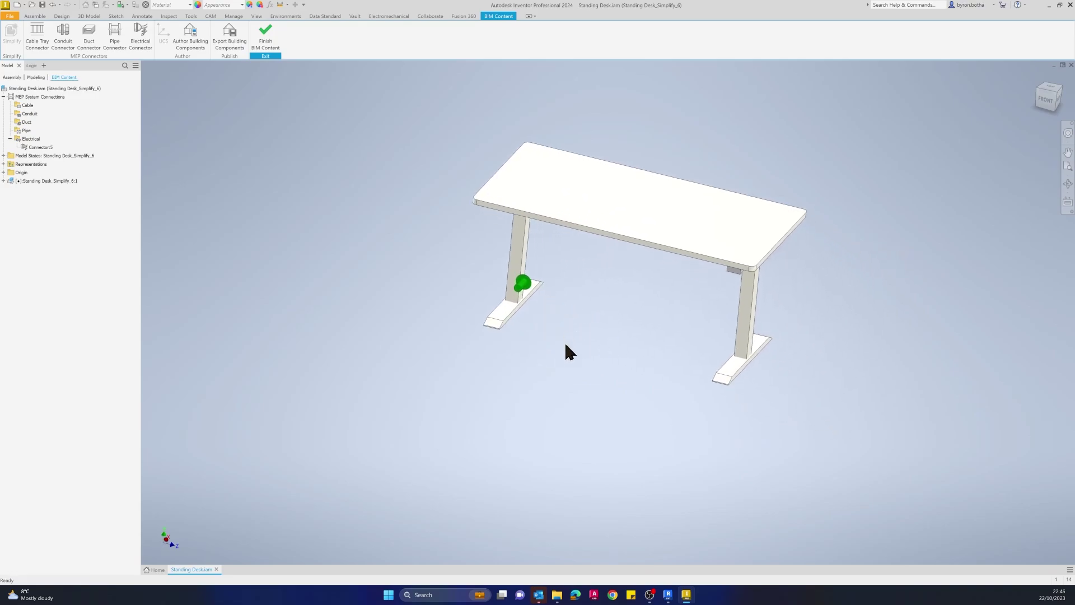
middle_click_drag(568, 419, 549, 437, "shift")
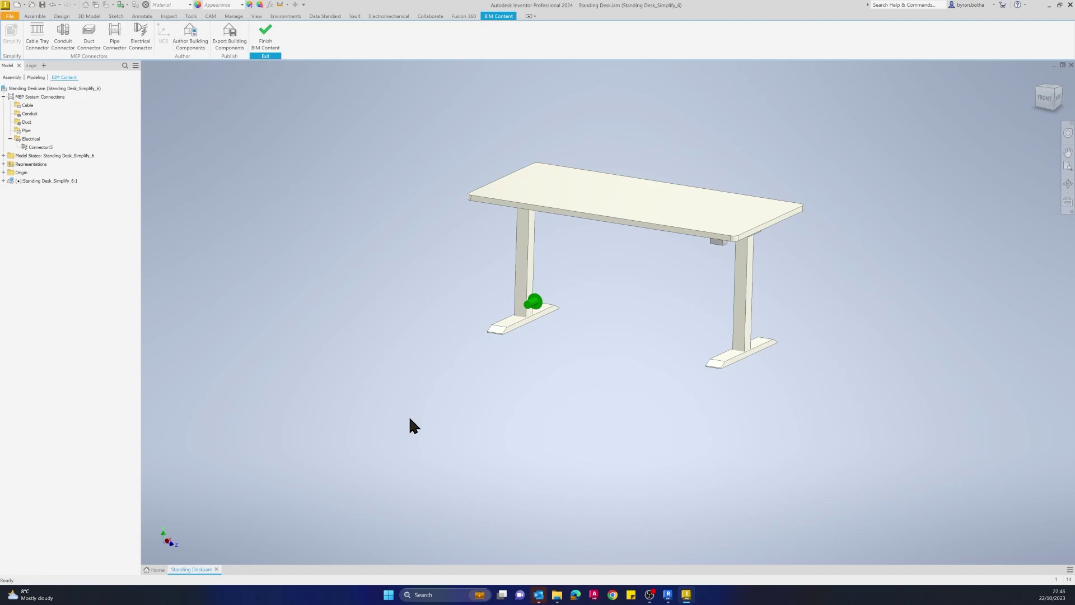
middle_click_drag(515, 347, 469, 294, "shift")
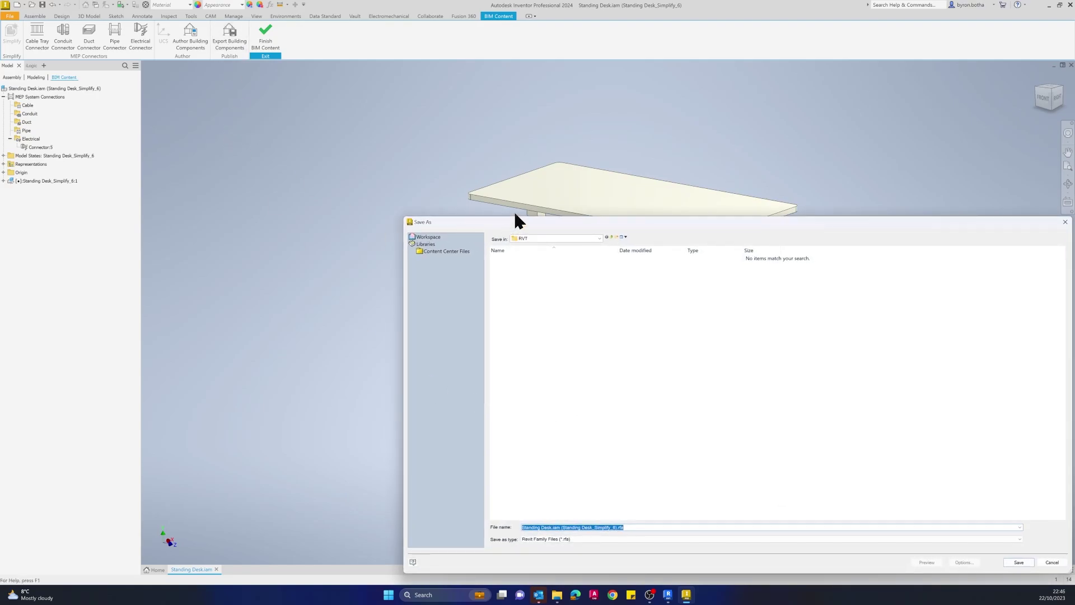
Export the desk as Revit Family Files (*.rfa) named 'Standing Desk main' in the RVT folder.
left_click_drag(512, 224, 370, 105)
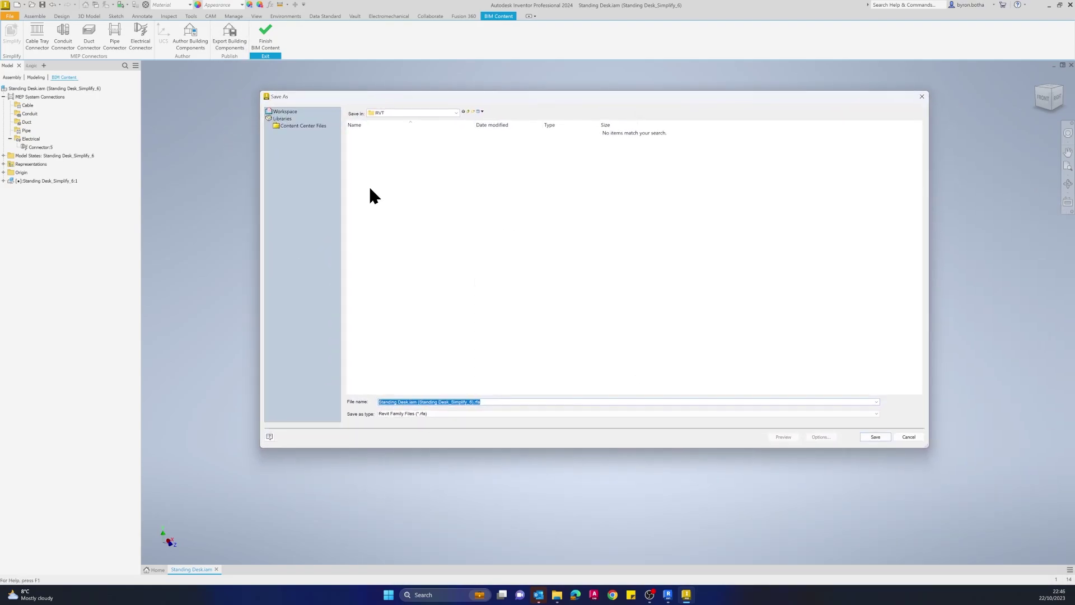
left_click(516, 413)
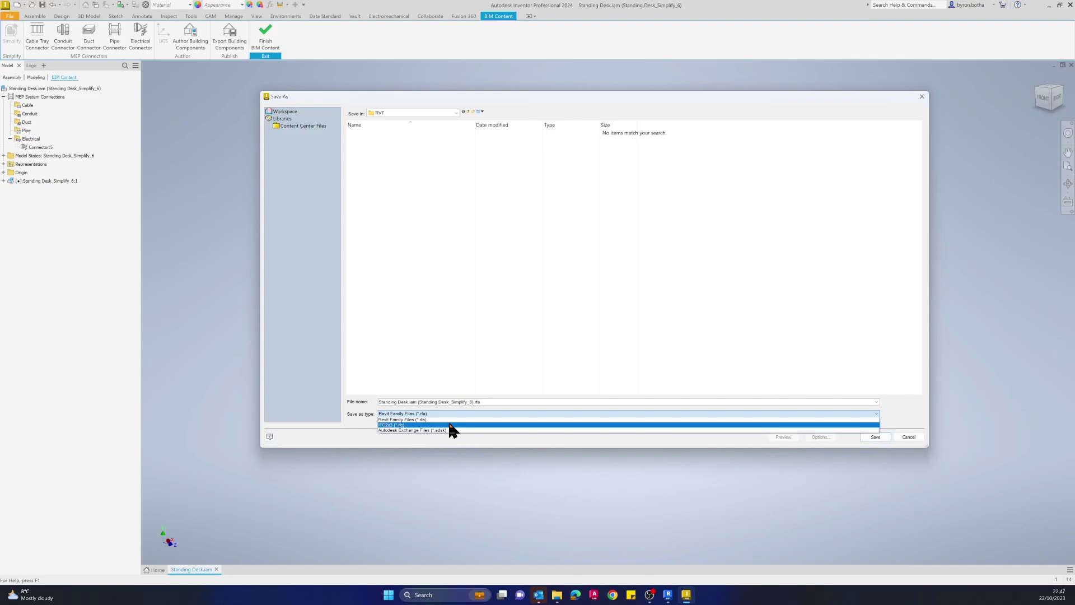
left_click(429, 420)
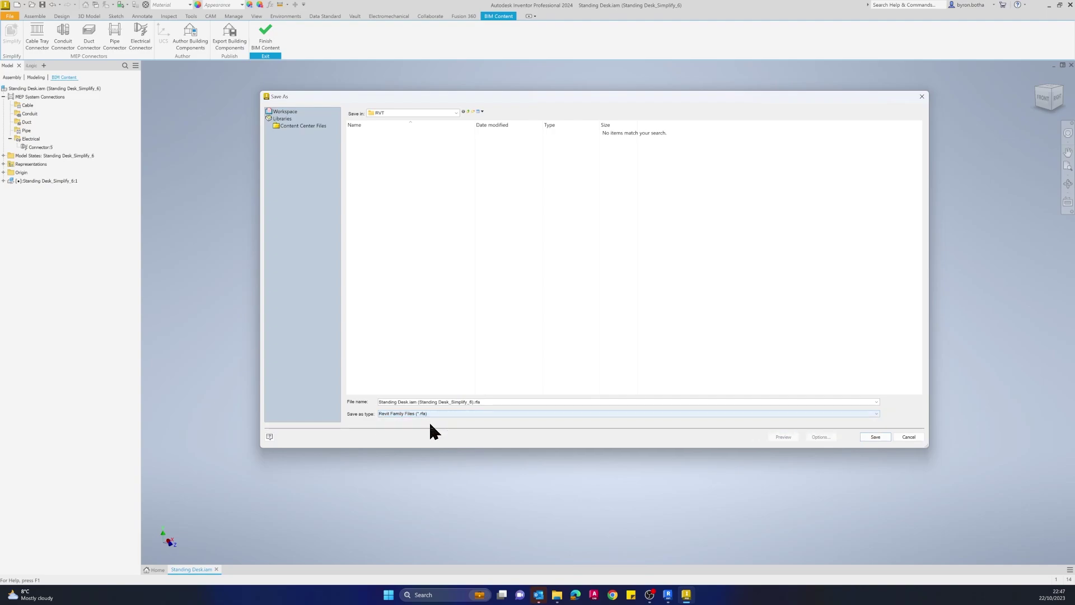
left_click(471, 401)
left_click(470, 402)
key("BackSpace")
key("BackSpace")
key("BackSpace")
key("BackSpace")
key("BackSpace")
key("BackSpace")
key("BackSpace")
key("BackSpace")
key("BackSpace")
key("BackSpace")
key("BackSpace")
key("BackSpace")
key("BackSpace")
key("BackSpace")
key("BackSpace")
key("BackSpace")
key("BackSpace")
key("BackSpace")
key("BackSpace")
key("BackSpace")
key("BackSpace")
key("BackSpace")
key("BackSpace")
key("BackSpace")
key("BackSpace")
key("BackSpace")
type("main")
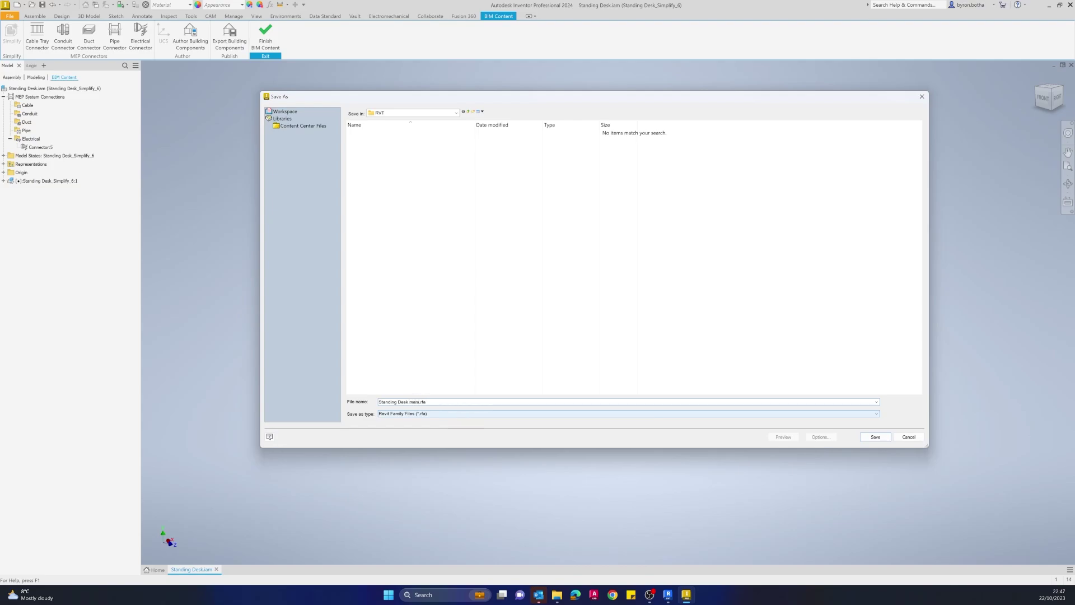
left_click(874, 438)
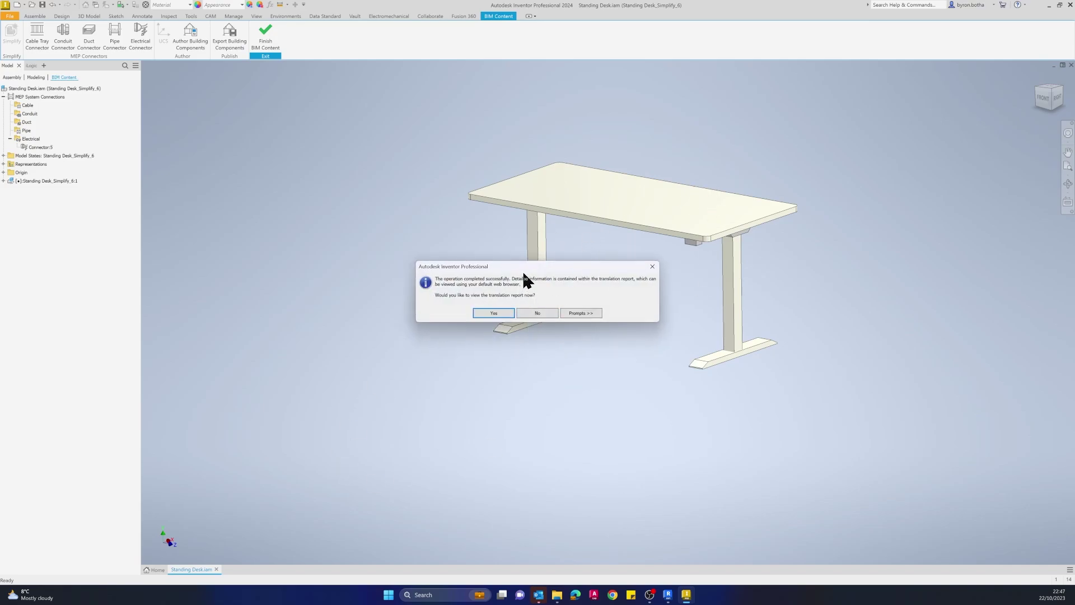
View the translation report in Edge (83 faces, one electrical connector), then close it.
left_click_drag(513, 268, 384, 131)
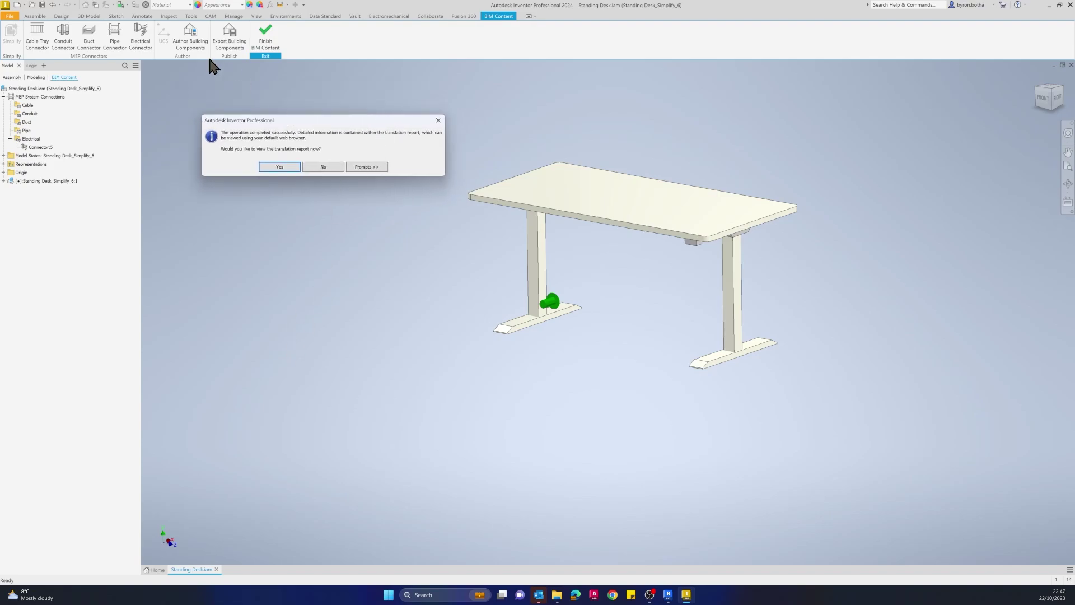
left_click(285, 168)
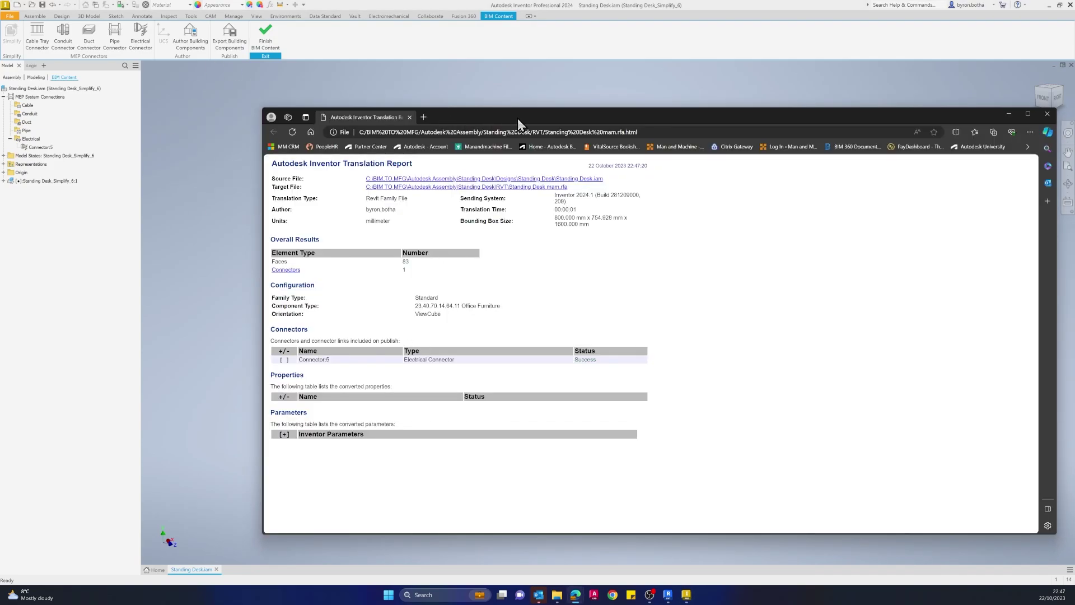
left_click_drag(517, 119, 440, 95)
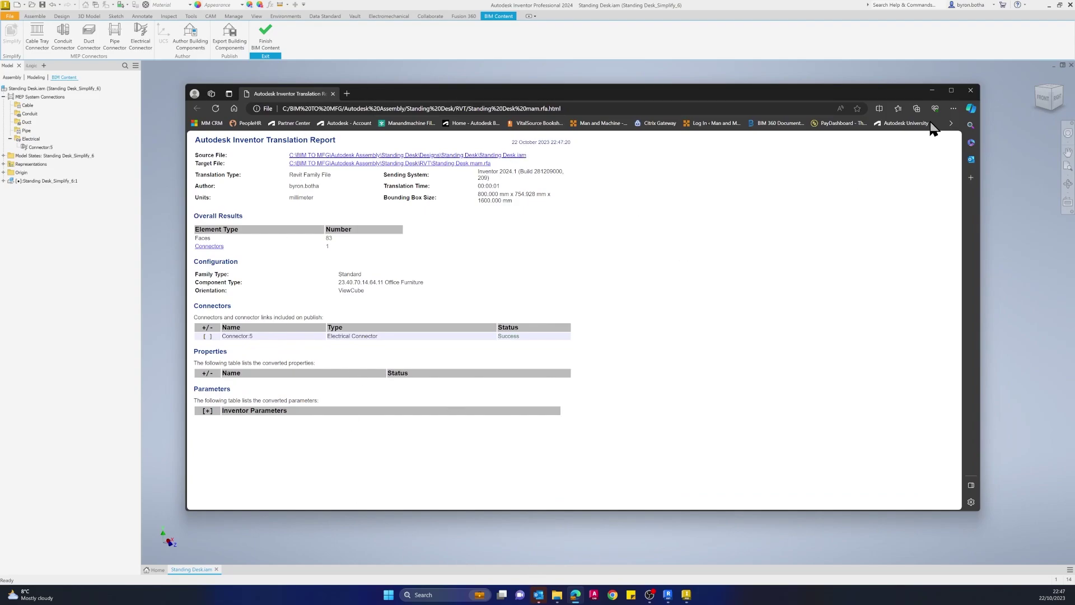
left_click(970, 90)
scroll(519, 360, "down", 3)
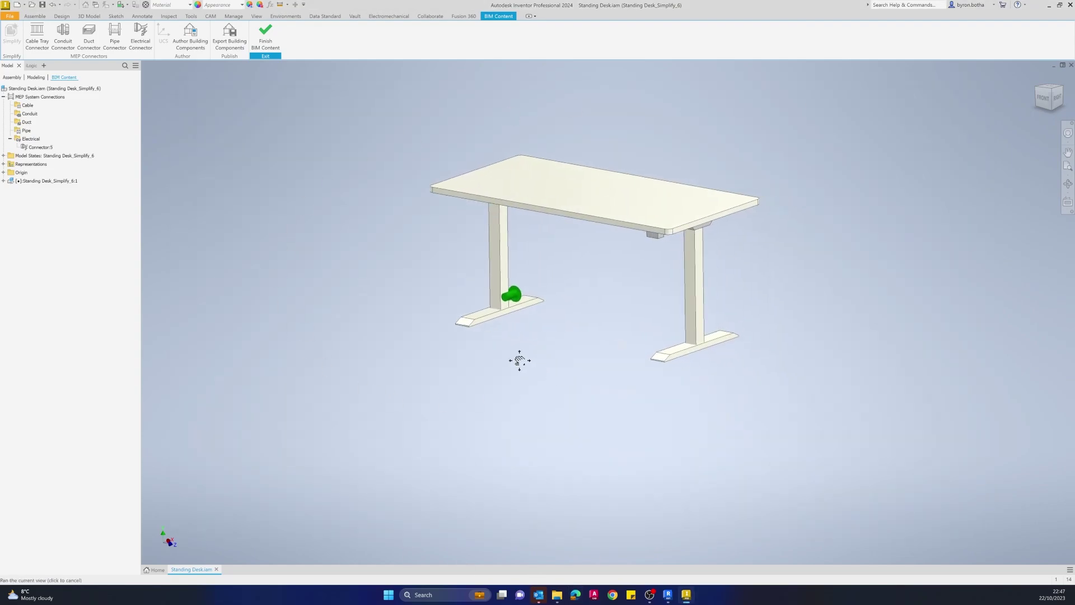
In the Revit office project, delete the second desk near the far wall.
left_click(668, 594)
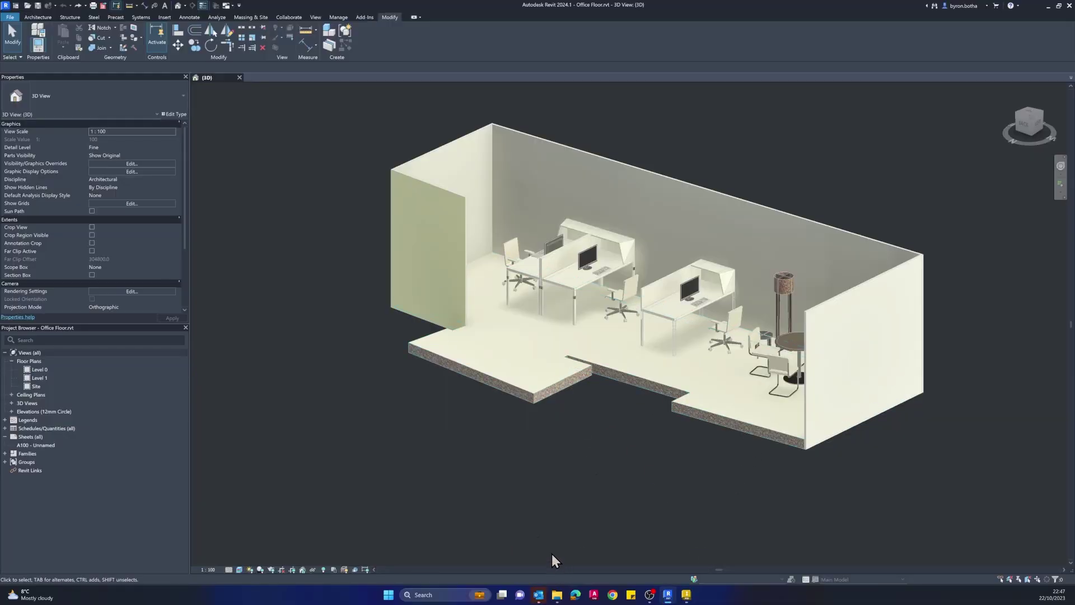
middle_click_drag(556, 560, 557, 325, "shift")
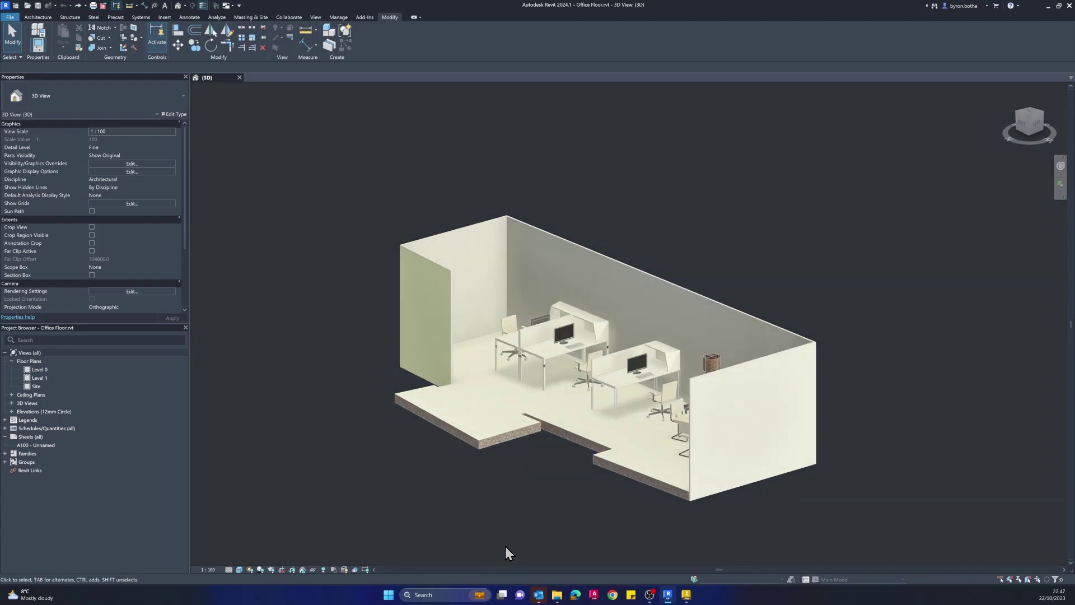
middle_click_drag(511, 552, 478, 369, "shift")
scroll(565, 286, "up", 3)
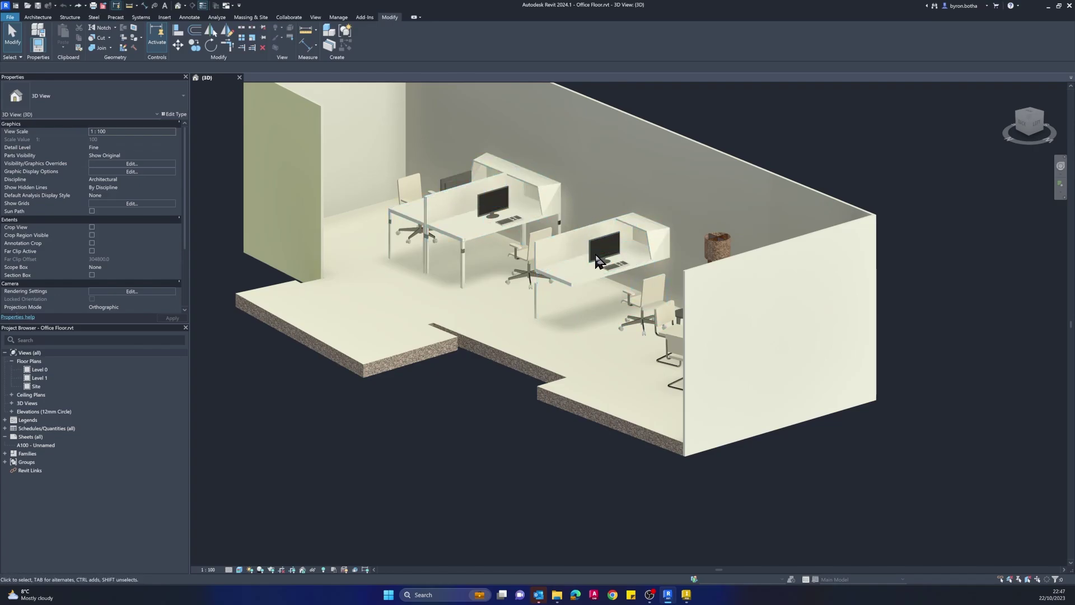
left_click(568, 235)
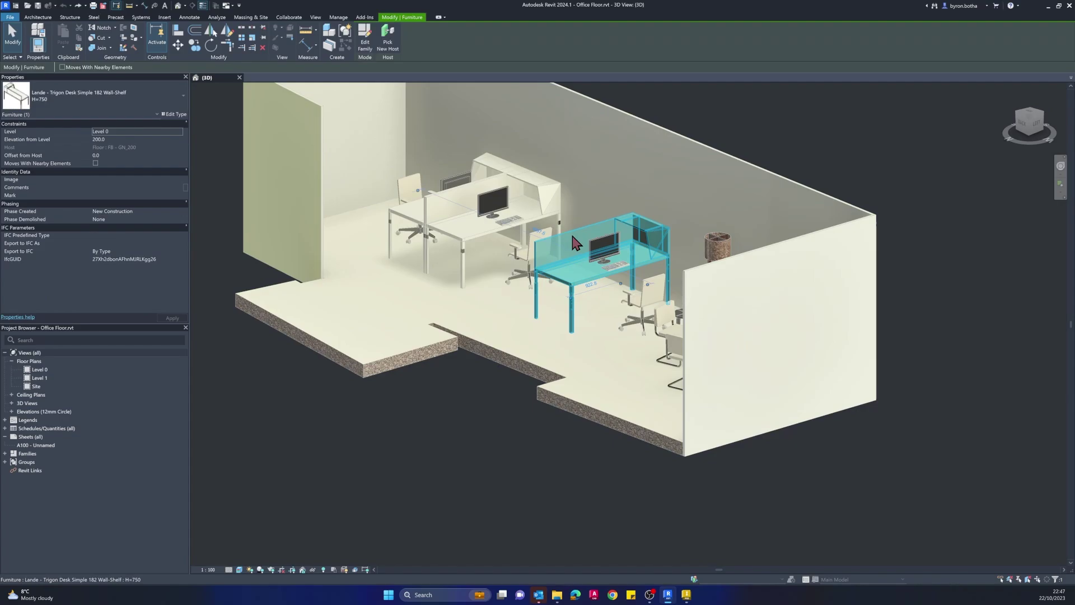
key("Delete")
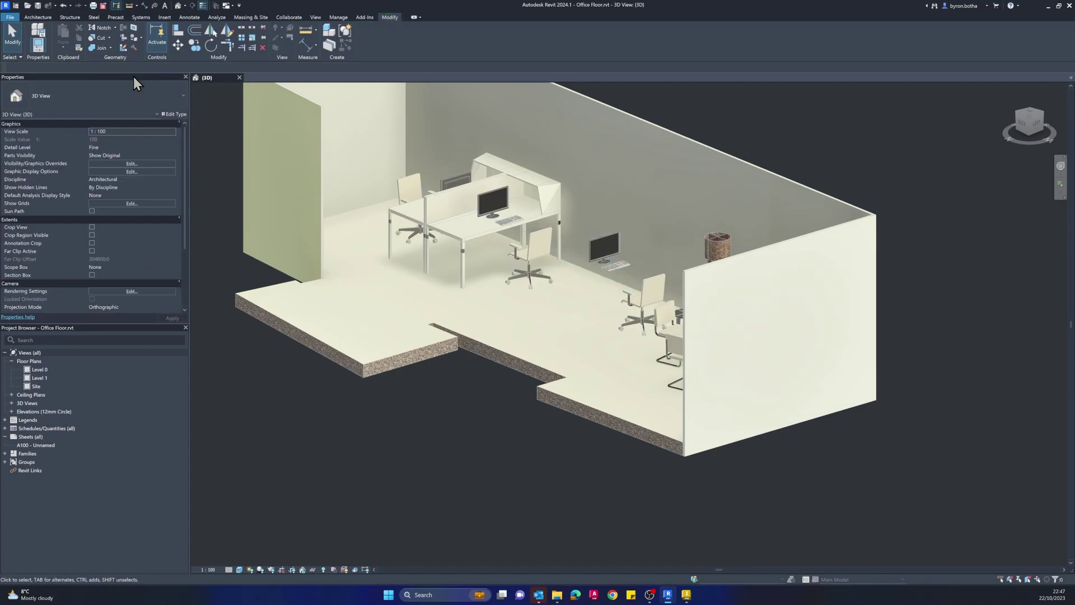
Load Standing Desk mam.rfa from BIM TO MFG > Autodesk Assembly > Standing Desk > RVT.
left_click(164, 17)
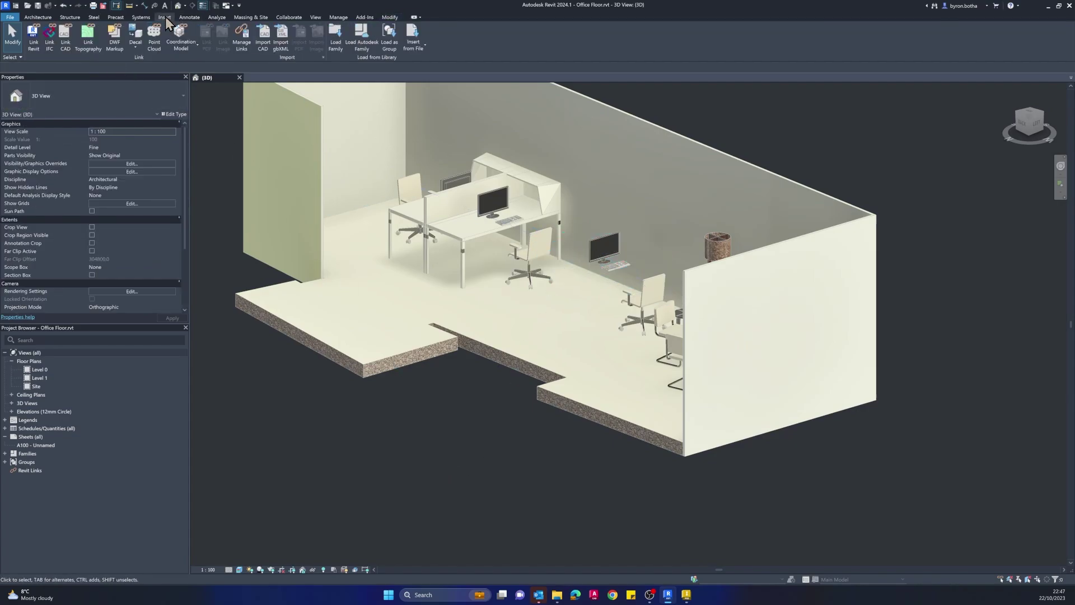
left_click(335, 35)
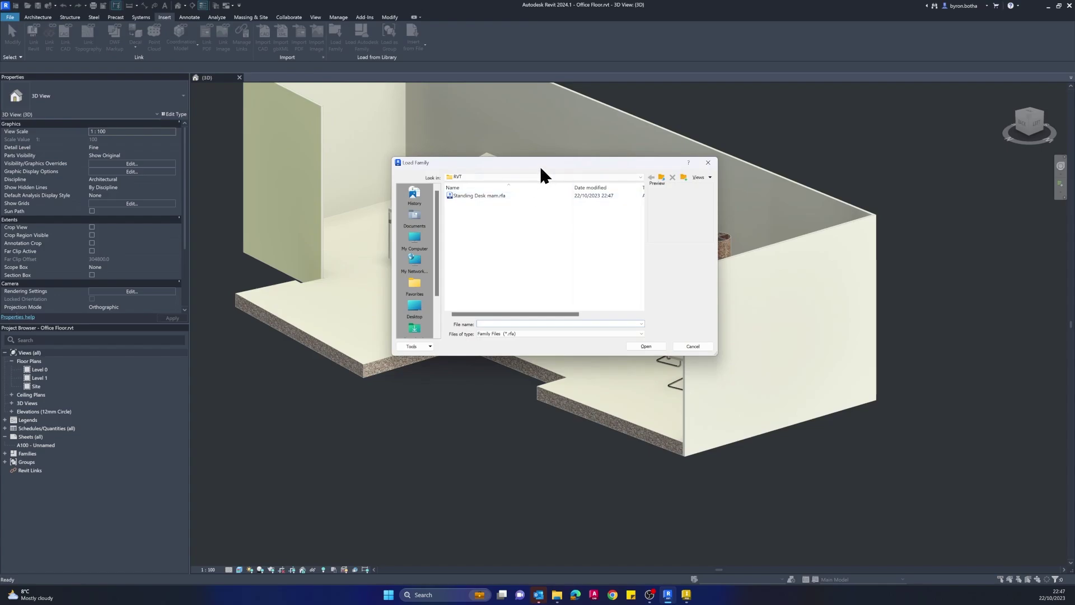
left_click_drag(540, 165, 627, 146)
left_click(748, 158)
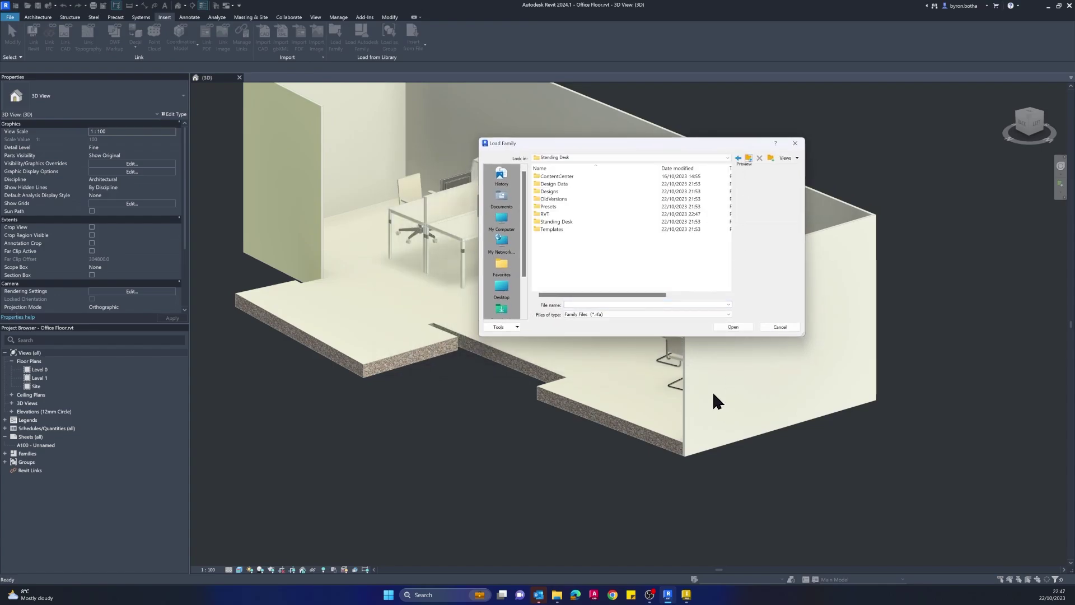
left_click_drag(607, 142, 778, 140)
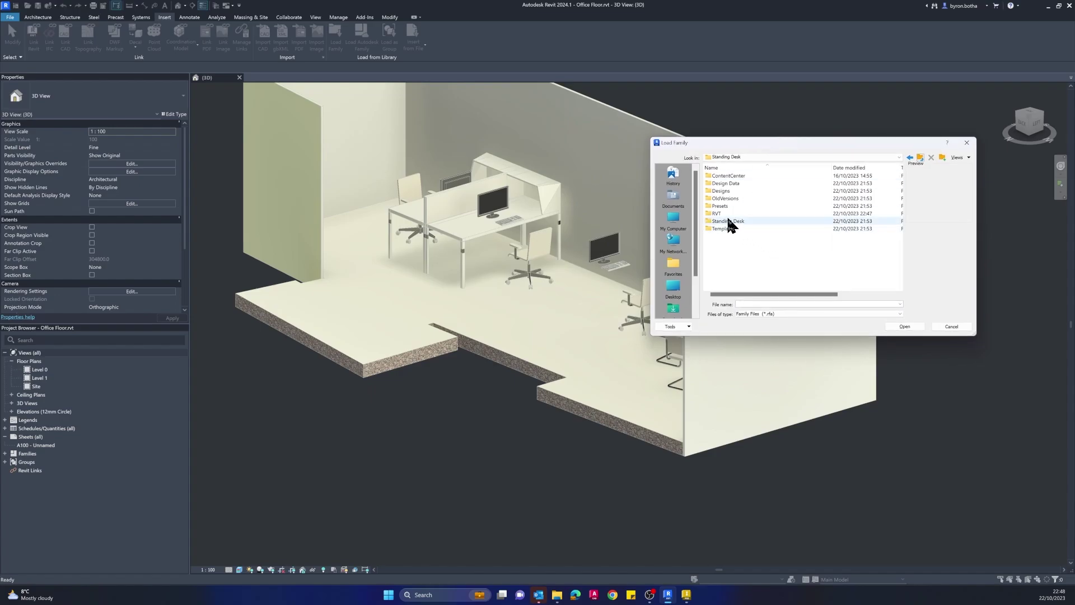
left_click(899, 157)
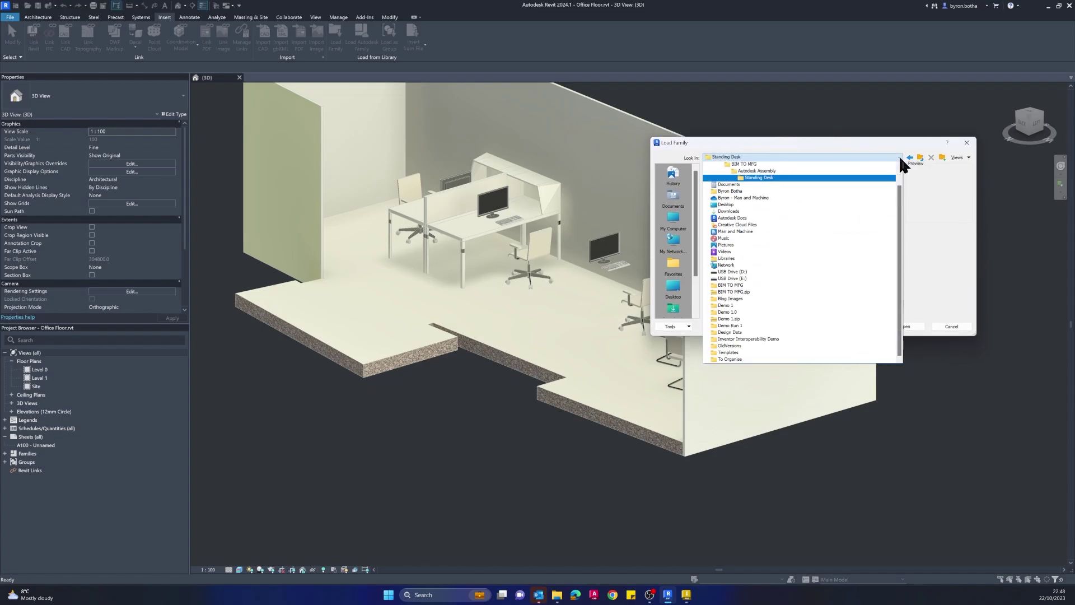
left_click(743, 184)
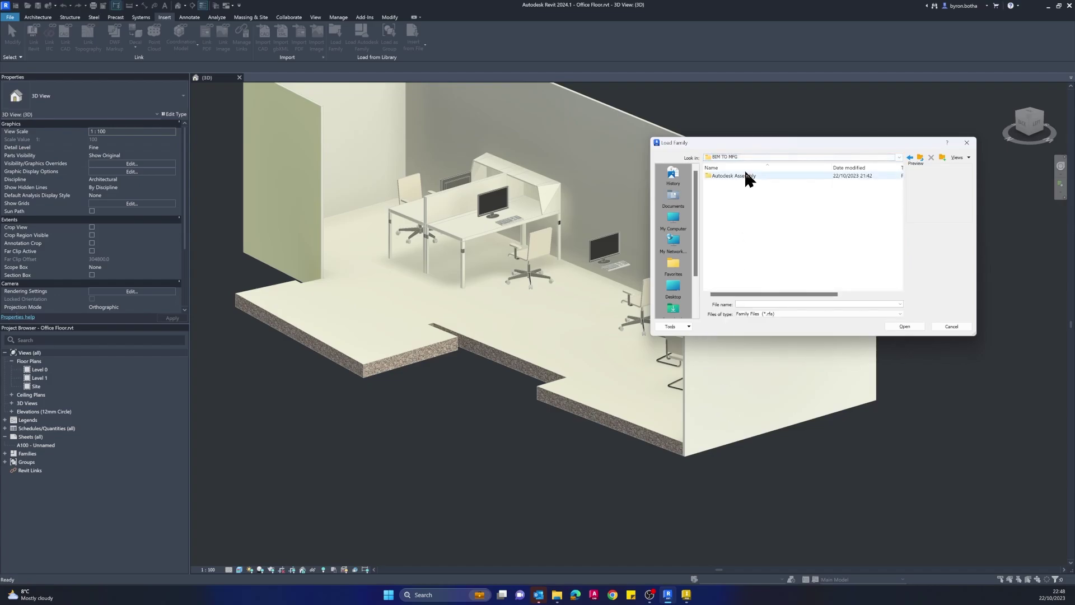
double_click(733, 176)
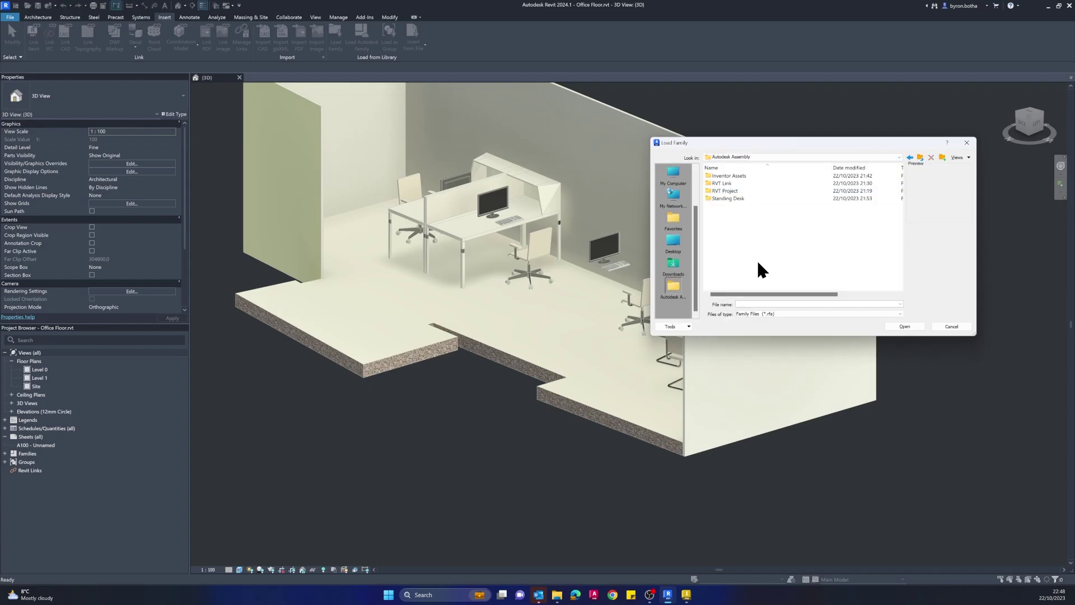
double_click(739, 199)
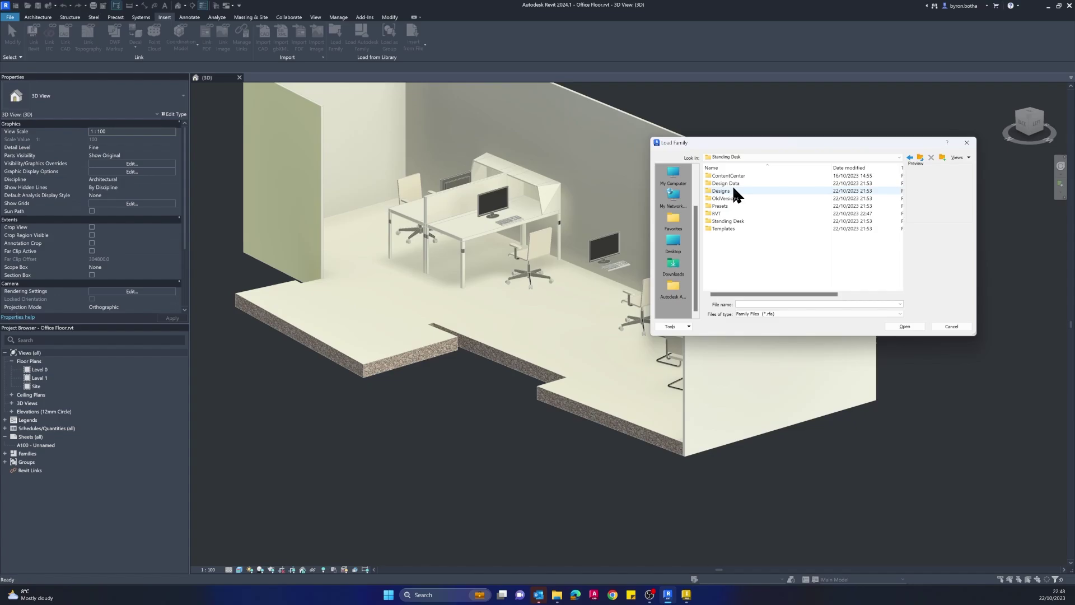
double_click(723, 207)
left_click(745, 177)
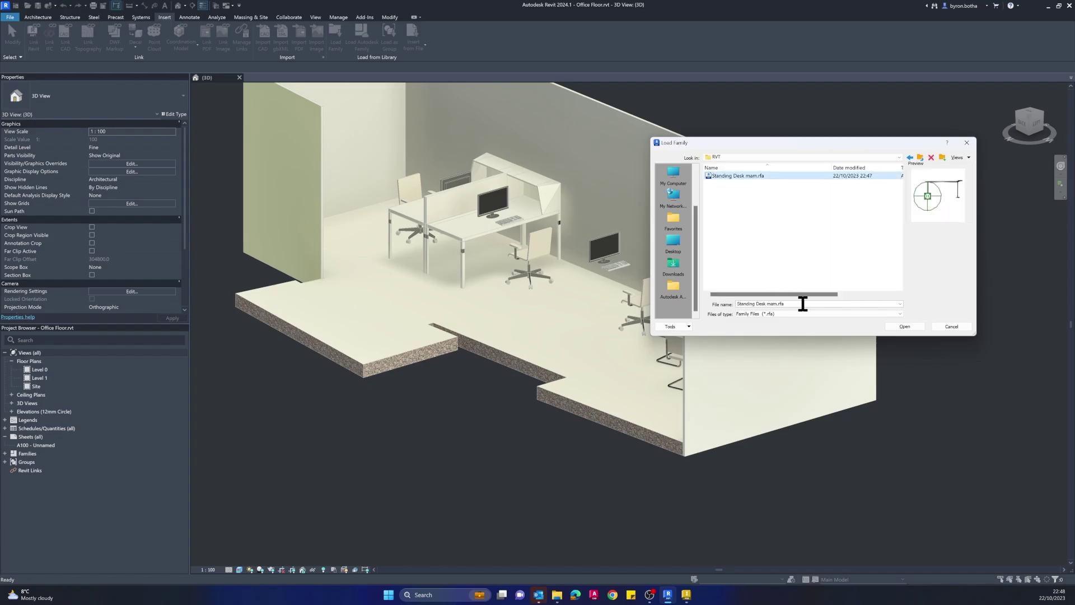
left_click(905, 326)
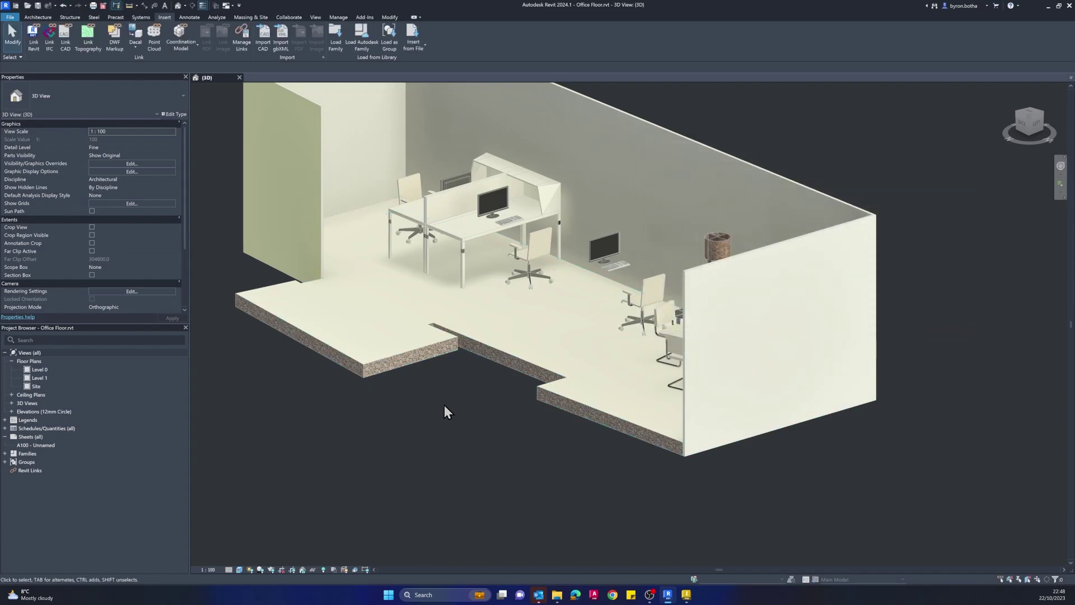
Place one Standing Desk component in the empty area left of the room.
left_click(38, 17)
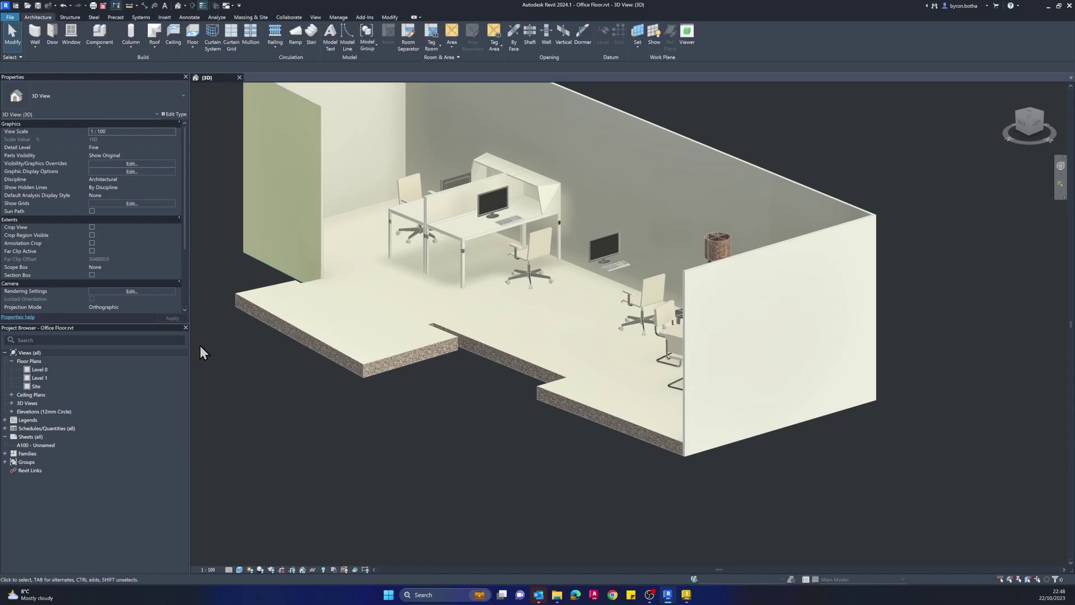
left_click(111, 31)
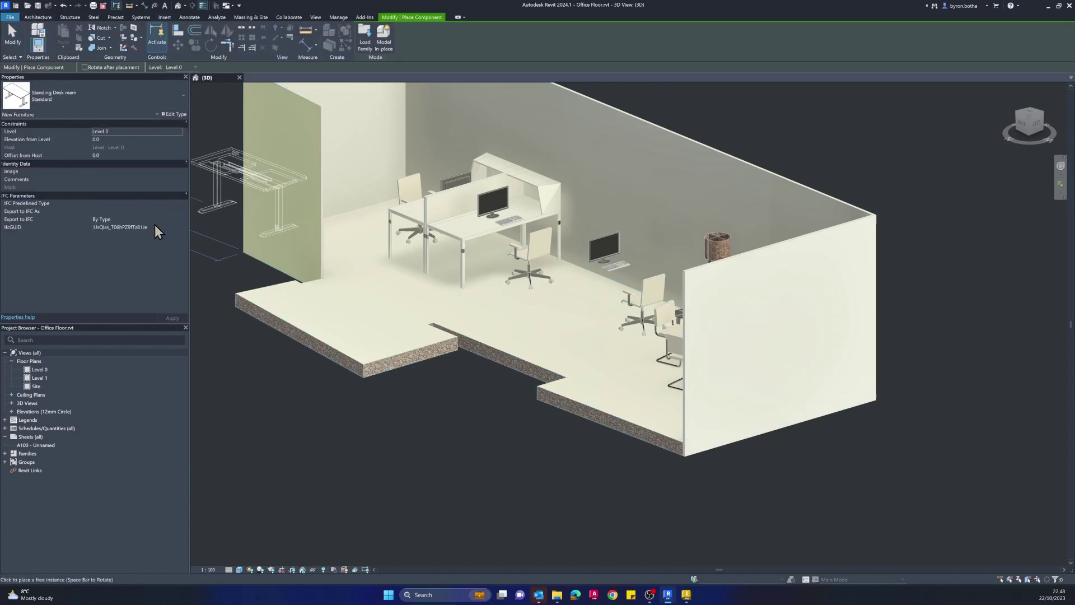
middle_click_drag(446, 443, 643, 356)
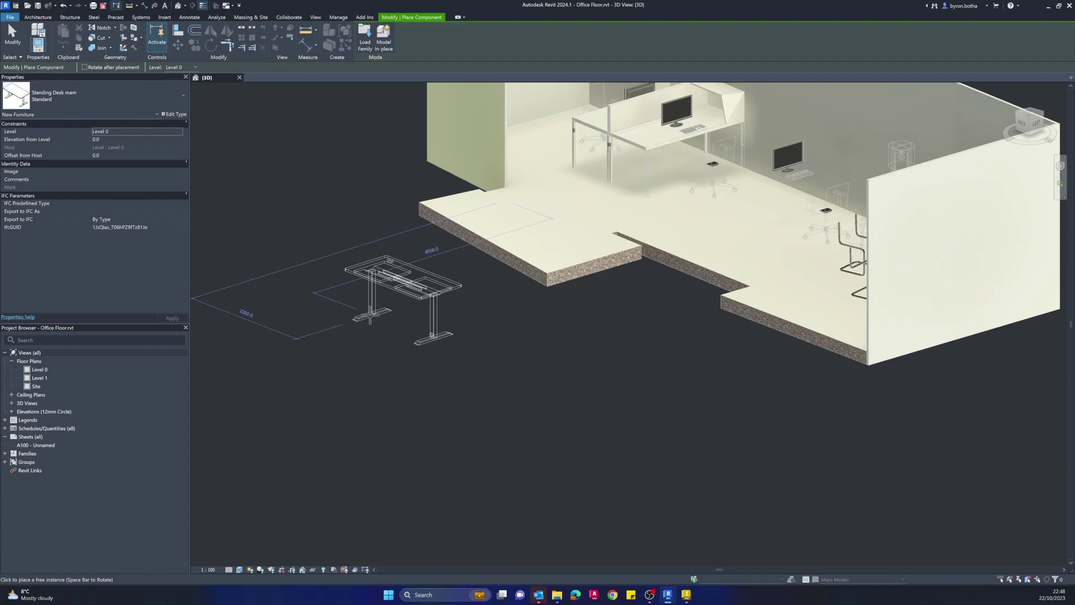
left_click(401, 302)
key("Escape")
key("Escape")
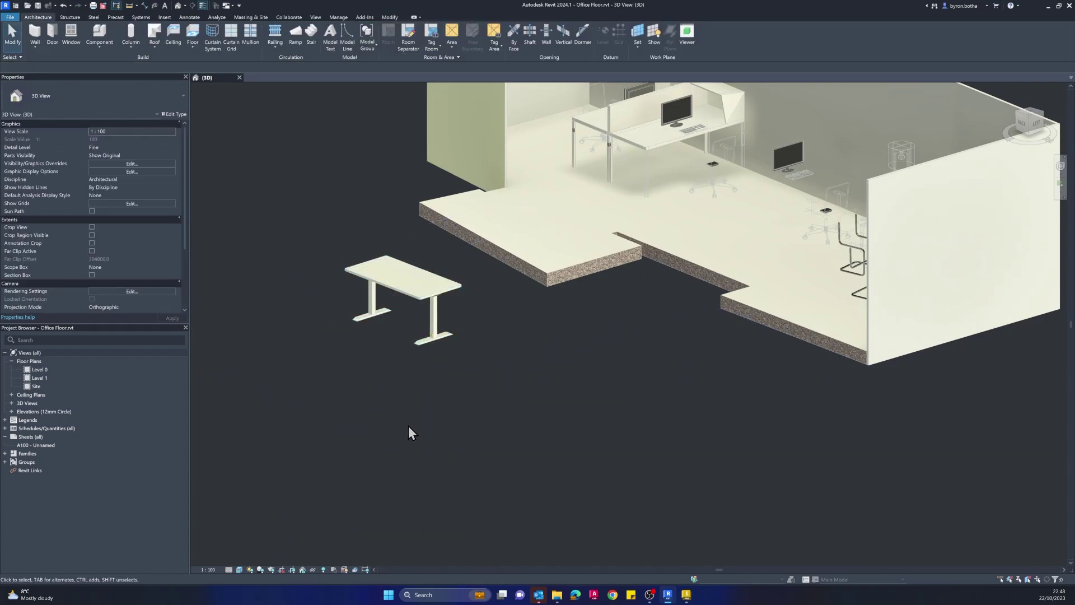
Orbit and zoom to inspect the desk beside the floor slab edge.
middle_click_drag(343, 393, 434, 346, "shift")
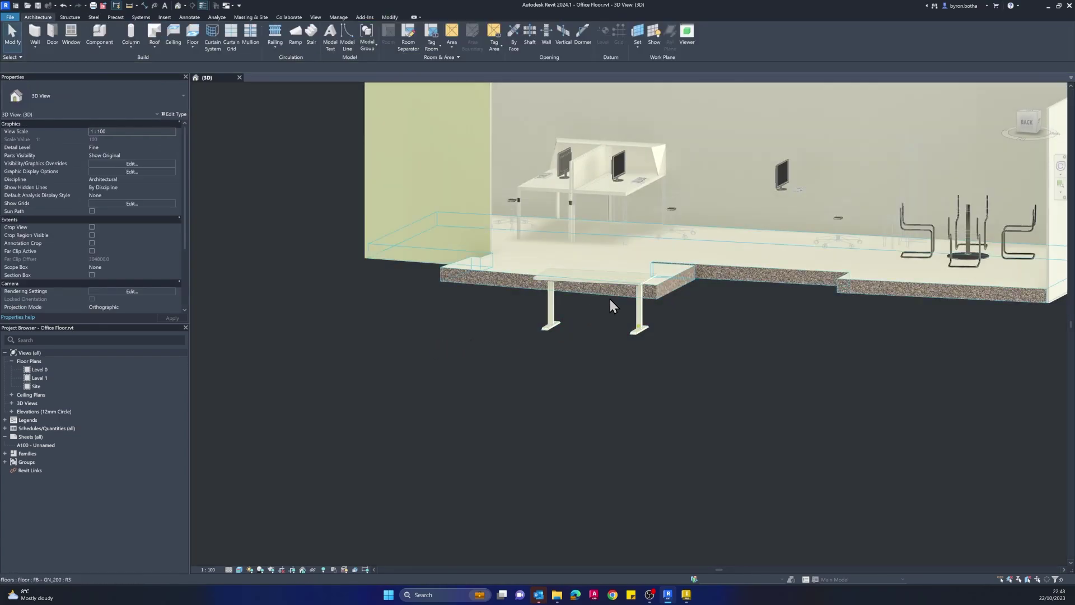
scroll(609, 299, "up", 5)
scroll(662, 374, "up", 3)
scroll(656, 368, "down", 3)
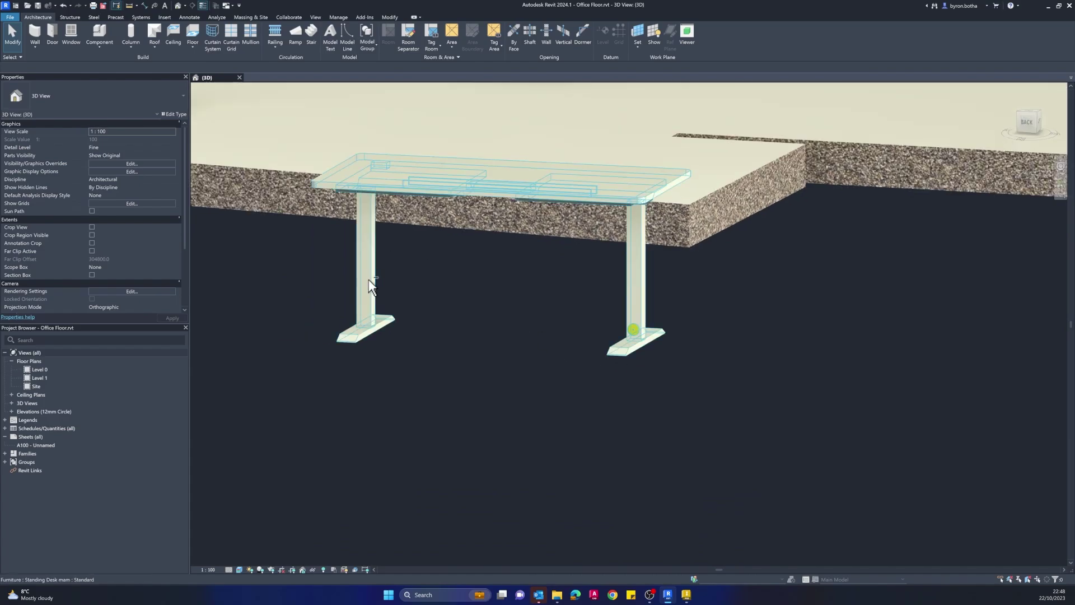
middle_click_drag(373, 289, 626, 386, "shift")
scroll(621, 319, "up", 6)
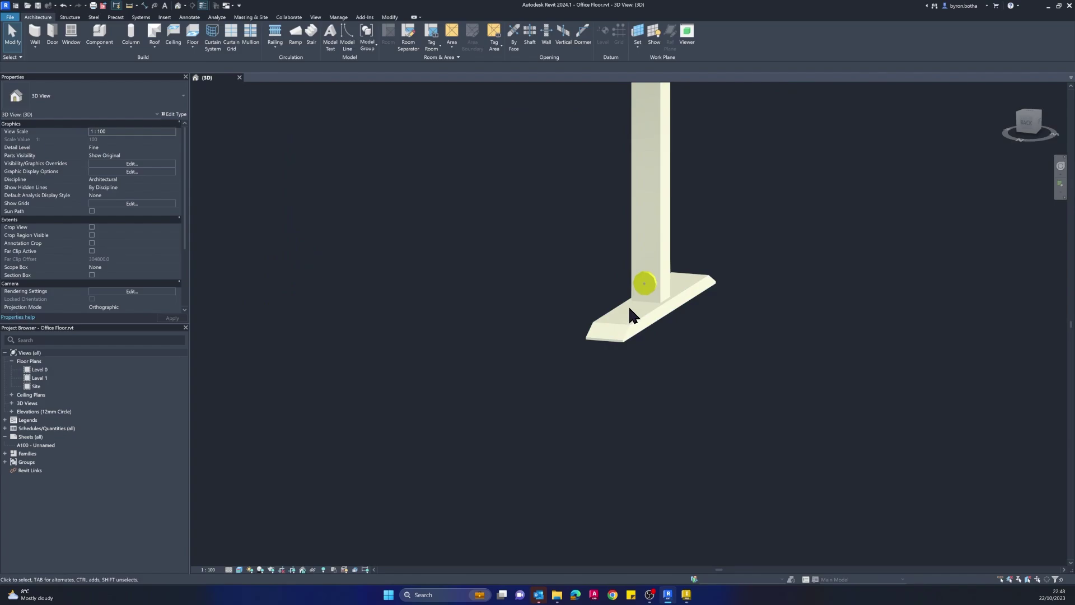
Select the placed Standing Desk and show its Type Properties.
left_click(648, 291)
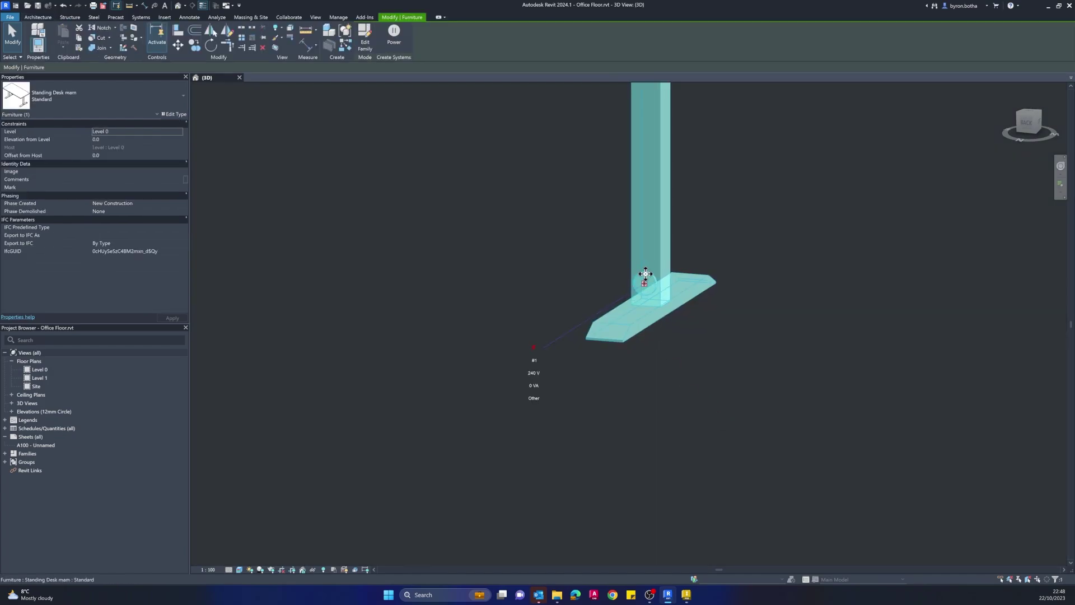
scroll(644, 278, "up", 2)
scroll(537, 420, "down", 2)
middle_click_drag(506, 523, 572, 398)
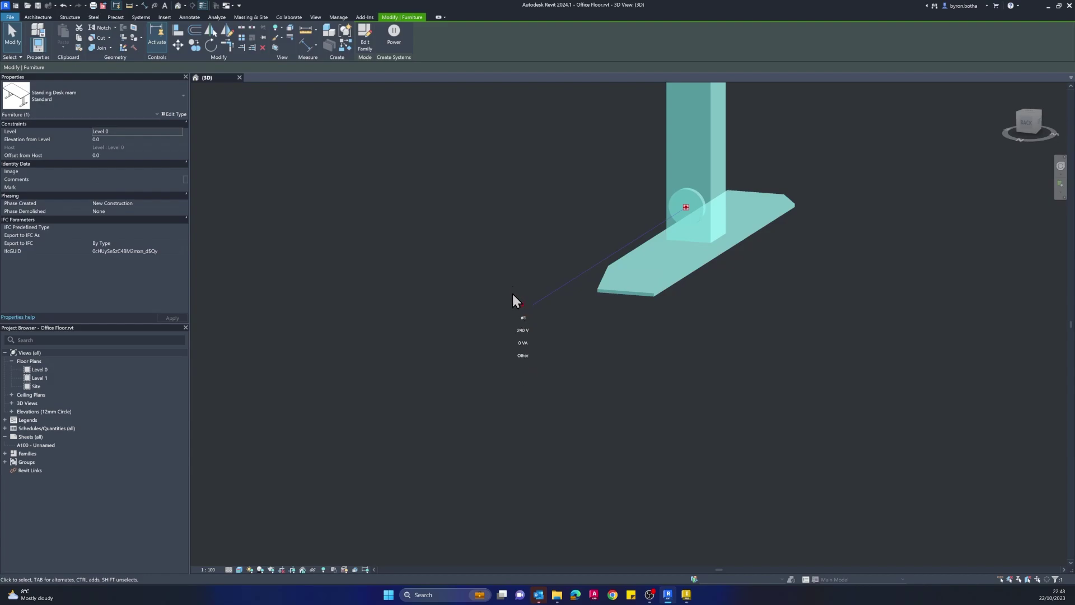
scroll(578, 255, "down", 5)
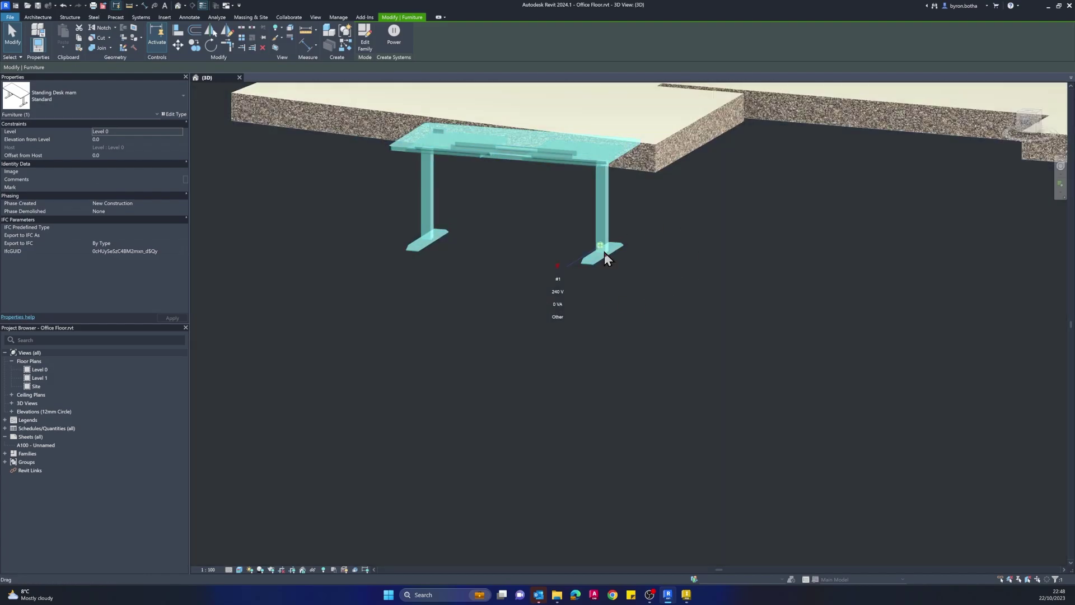
middle_click_drag(458, 256, 463, 390)
left_click(462, 391)
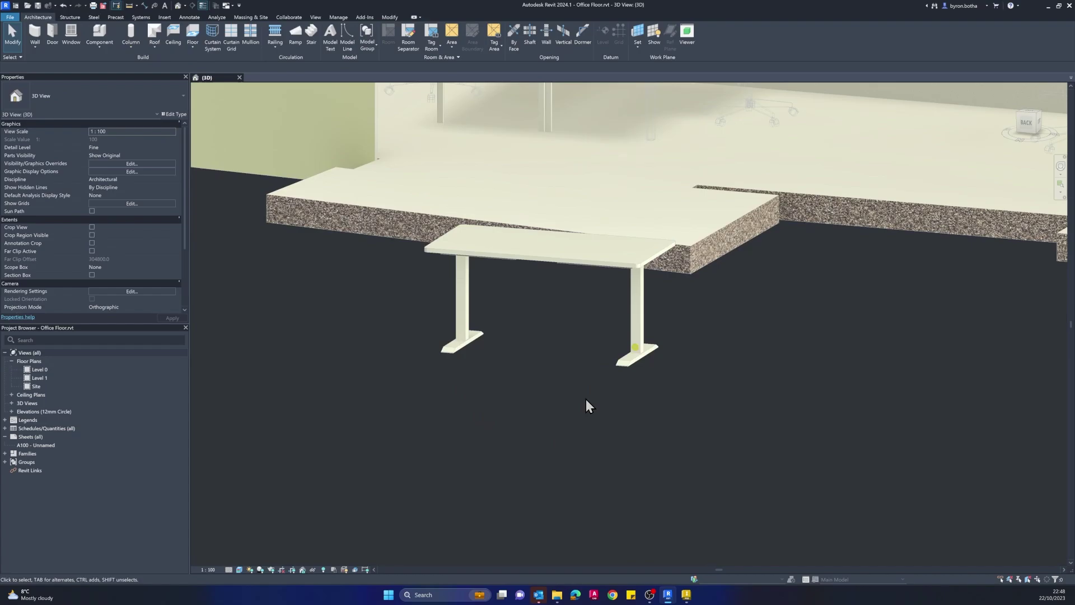
left_click(566, 263)
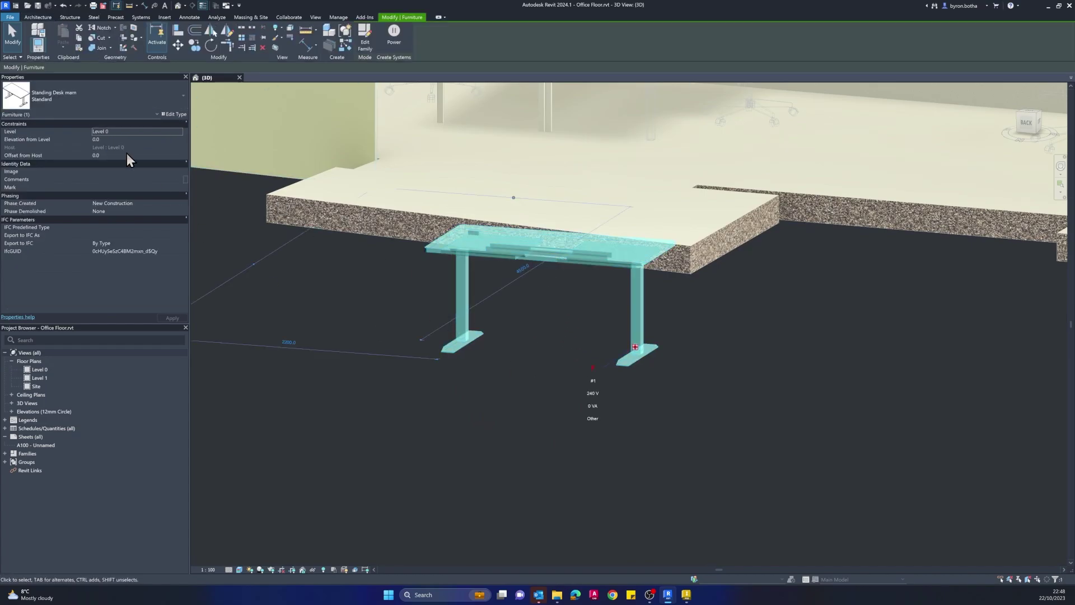
left_click(33, 43)
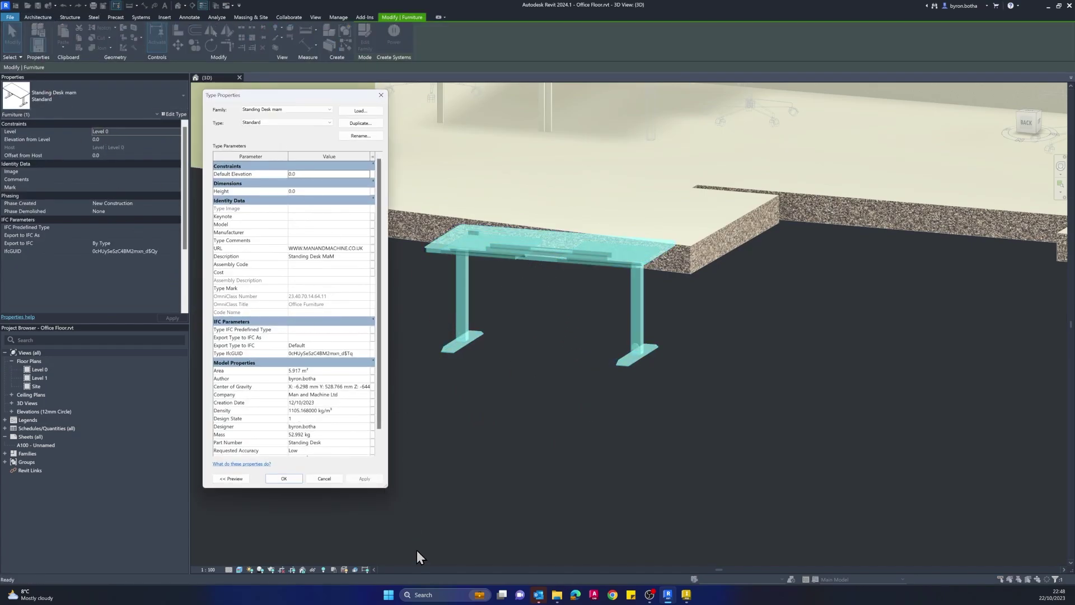
Enlarge and move the desk's Type Properties dialog, review Description and URL, then close it unchanged.
left_click_drag(385, 487, 417, 546)
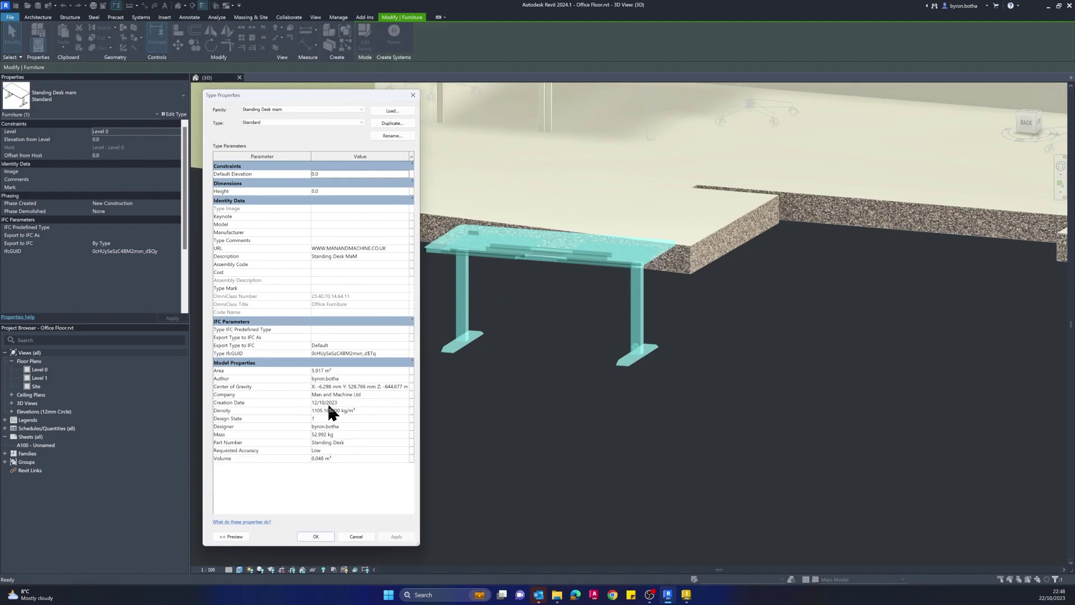
left_click(318, 255)
left_click(403, 248)
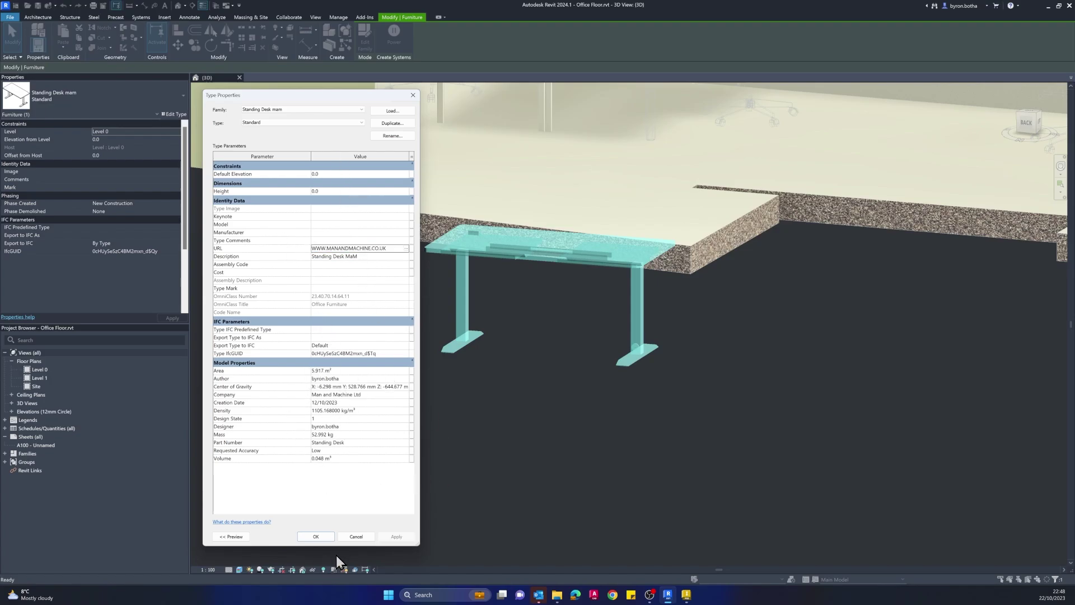
mouse_move(688, 596)
mouse_move(420, 287)
left_mouse_down()
mouse_move(431, 288)
mouse_move(421, 288)
left_mouse_up()
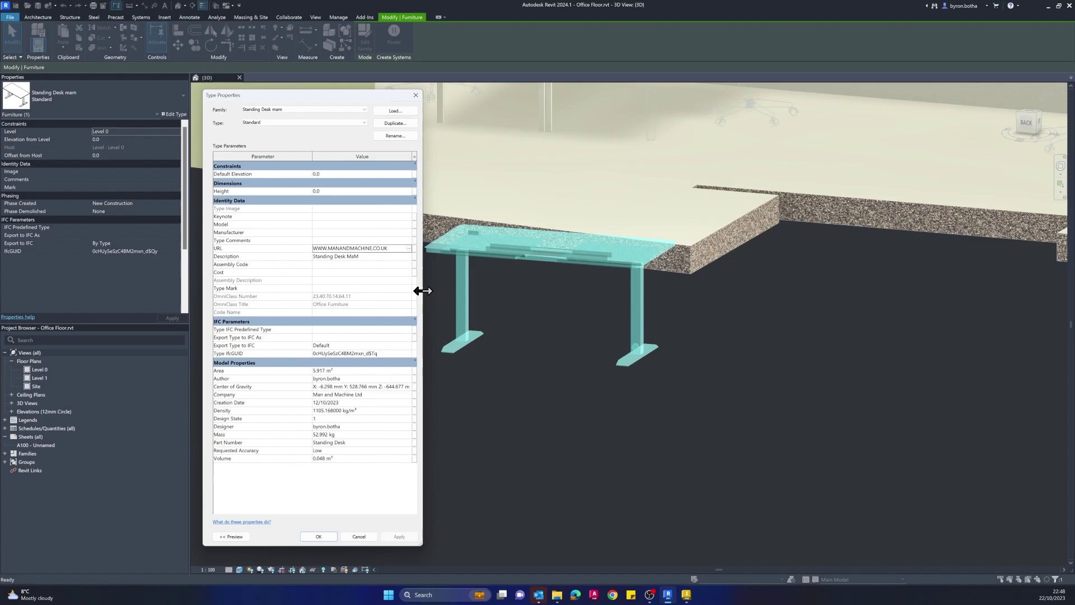
left_click_drag(338, 94, 329, 86)
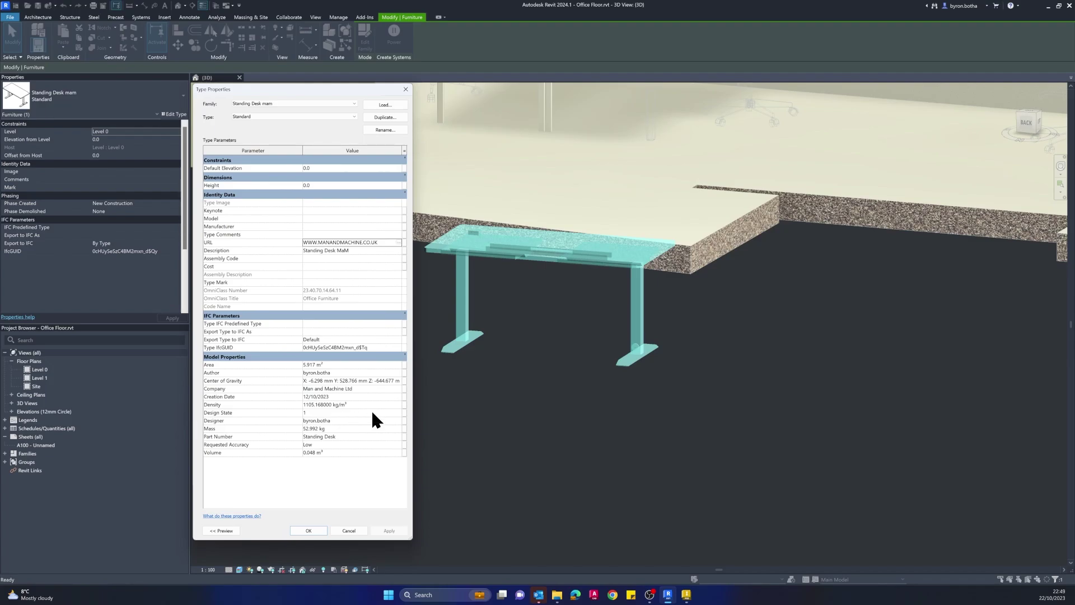
left_click(308, 530)
Move the placed standing desk lower, off the platform edge.
left_click(495, 386)
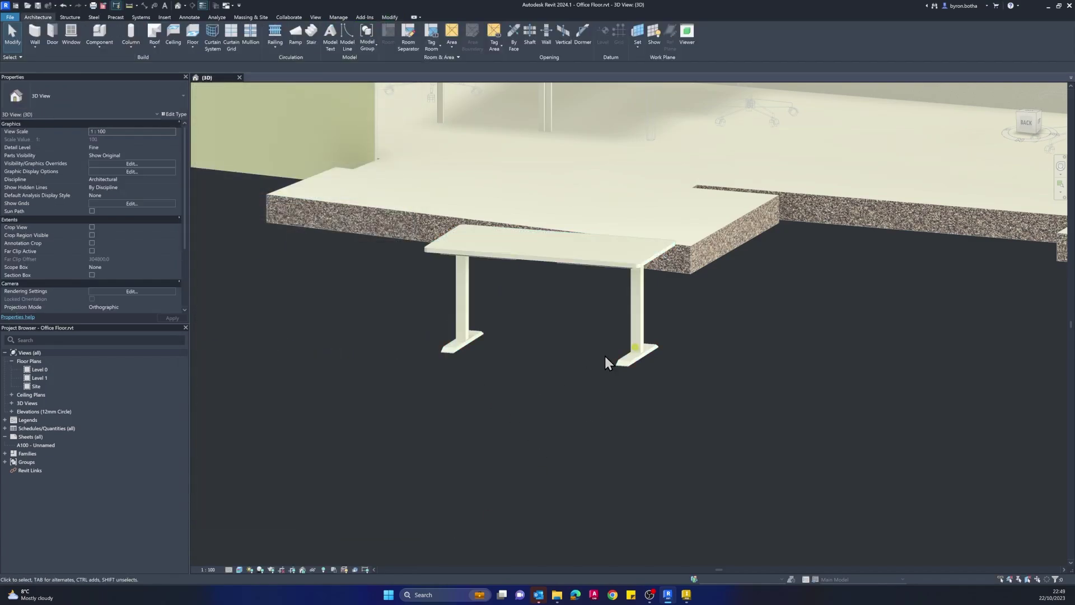
scroll(605, 356, "down", 3)
left_click(586, 308)
left_click_drag(584, 263, 586, 343)
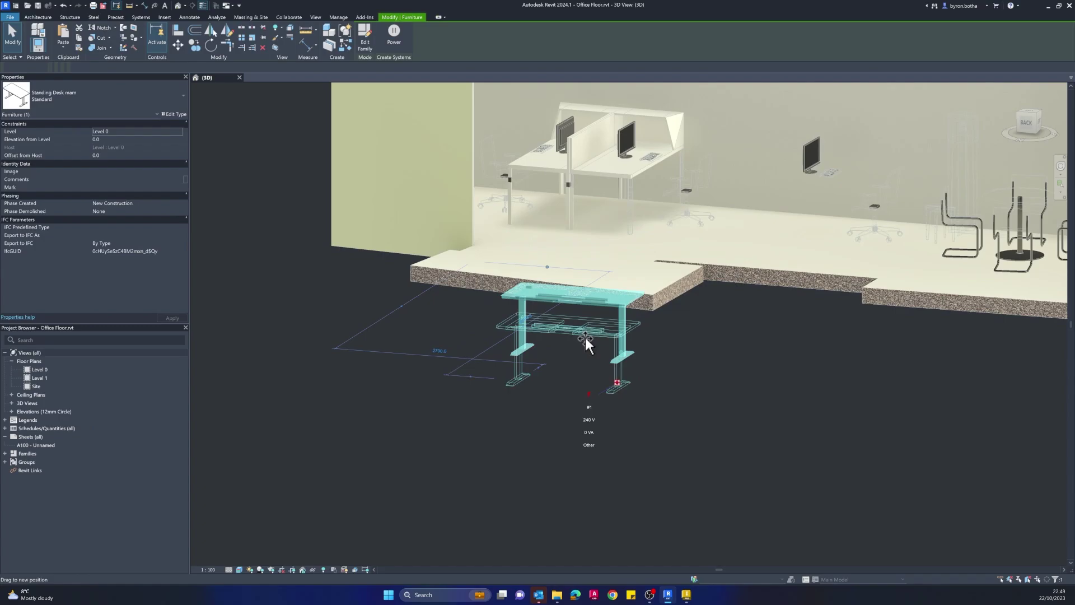
left_click(761, 410)
Orbit to a near-front view and select the right-hand wall, dismissing its shortcut menu.
scroll(757, 403, "down", 2)
middle_click_drag(755, 398, 751, 250, "shift")
left_click(744, 238)
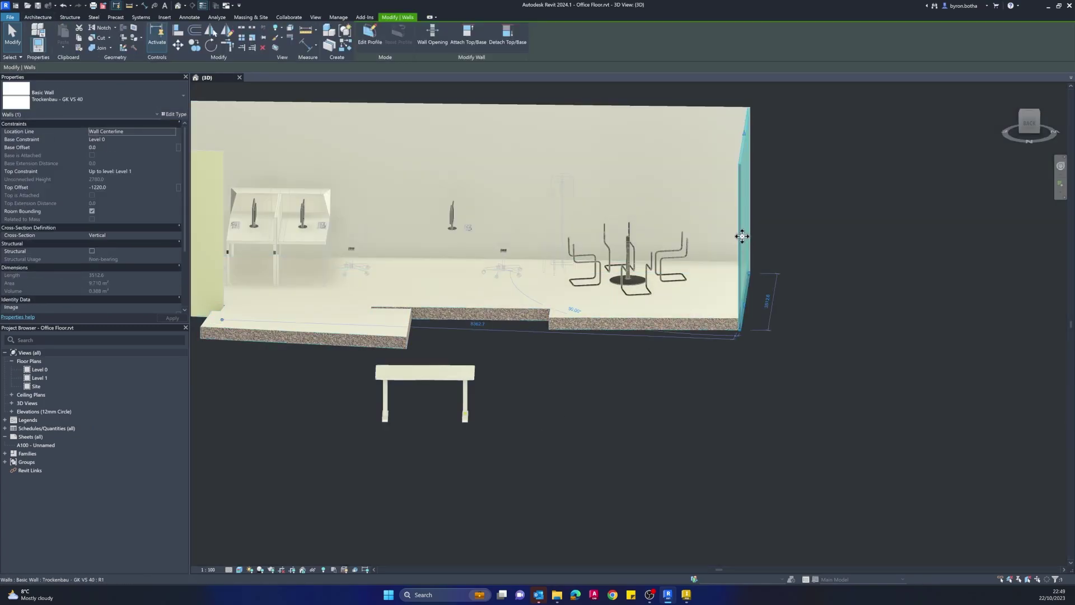
right_click(742, 250)
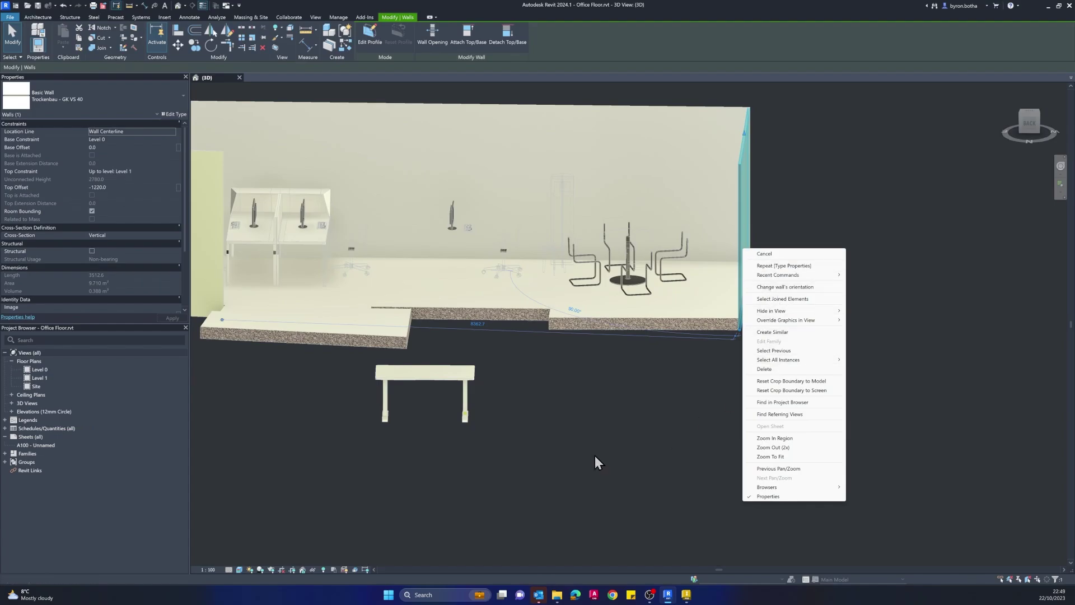
left_click(424, 439)
left_click(596, 470)
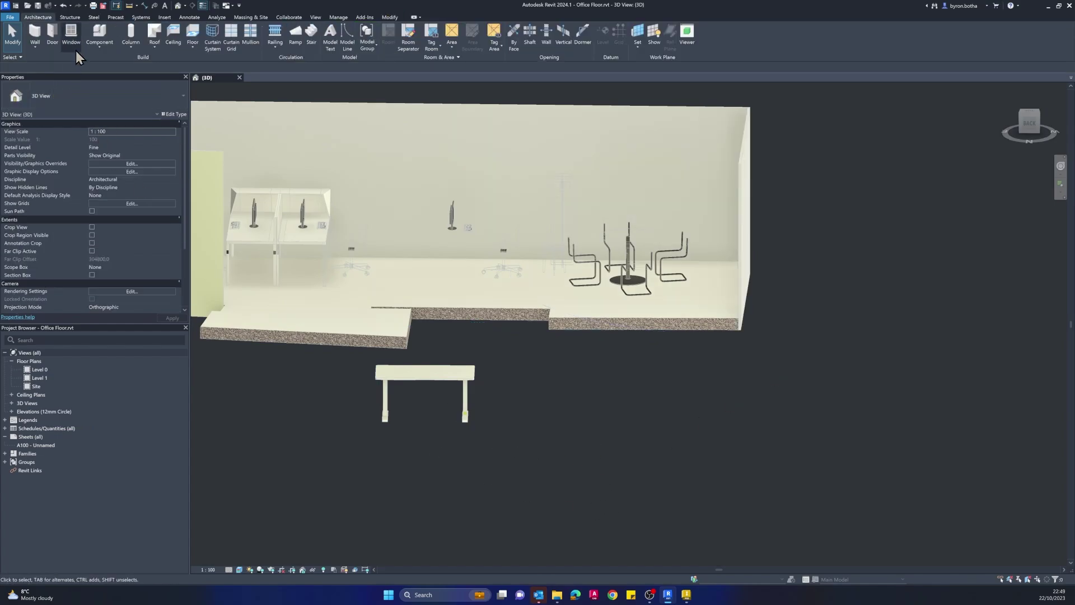
Place additional Standing Desks in front of the office with Component, then view the overview.
left_click(89, 31)
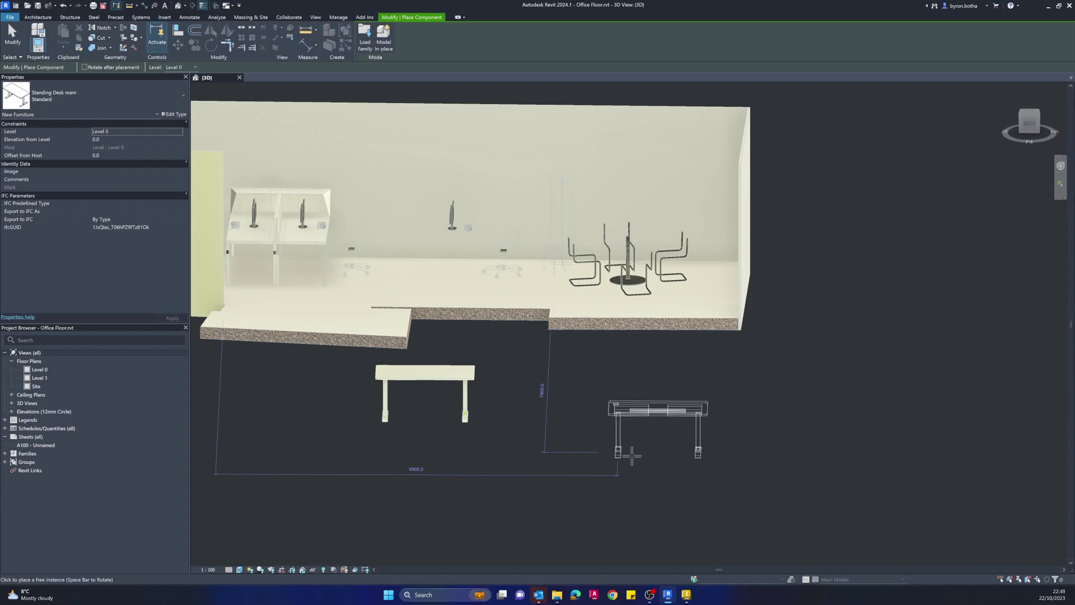
left_click(874, 389)
left_click(906, 242)
left_click(898, 504)
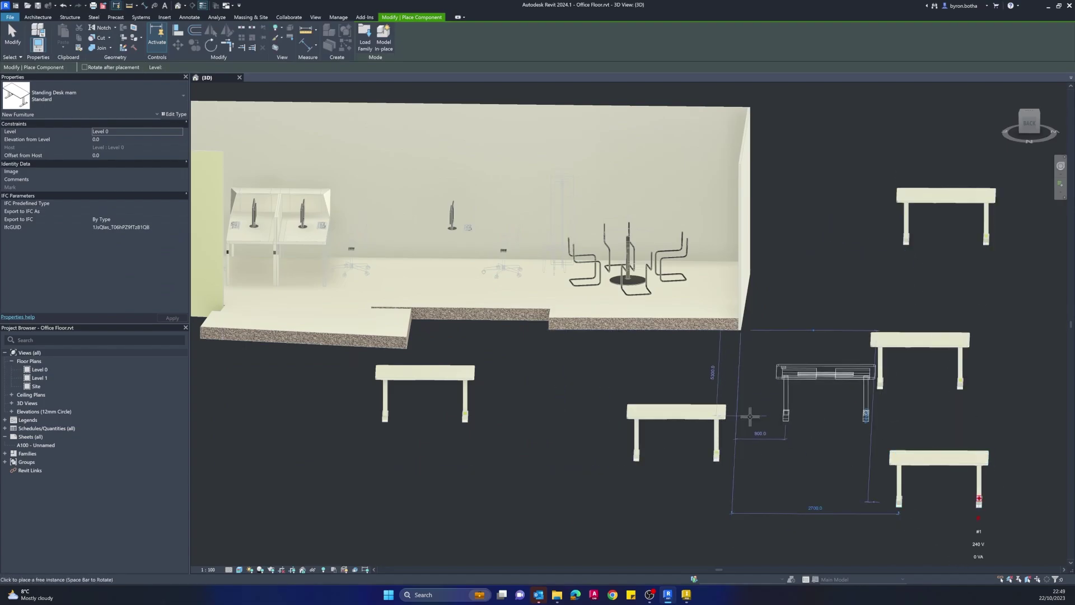
scroll(634, 502, "down", 2)
key("Escape")
key("Escape")
middle_click_drag(698, 487, 637, 451, "shift")
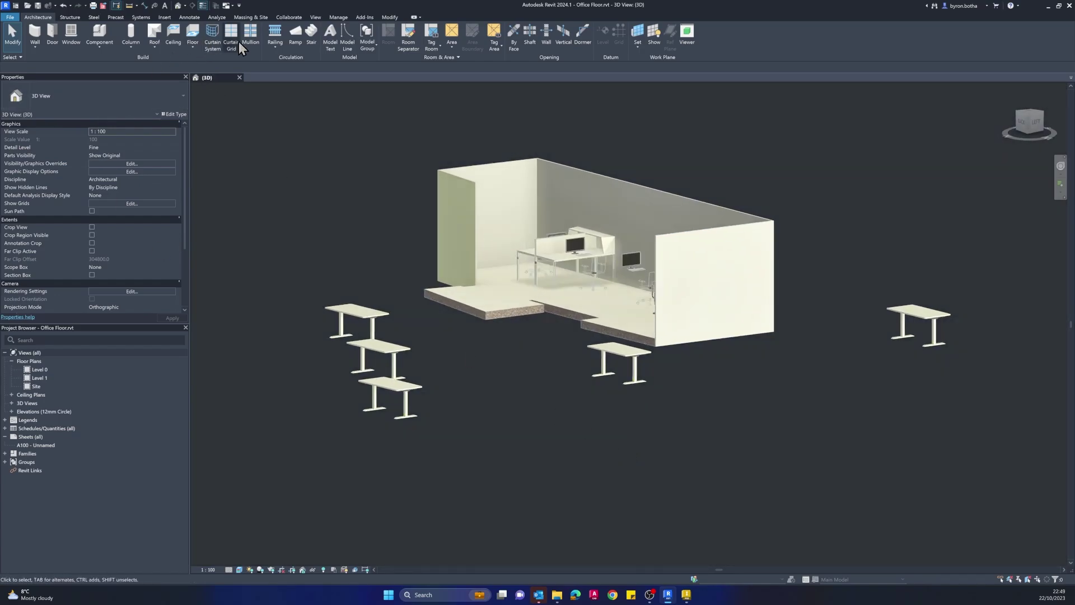
Try aligning the left standing desk to the floor, then exit the Align tool.
left_click(357, 312)
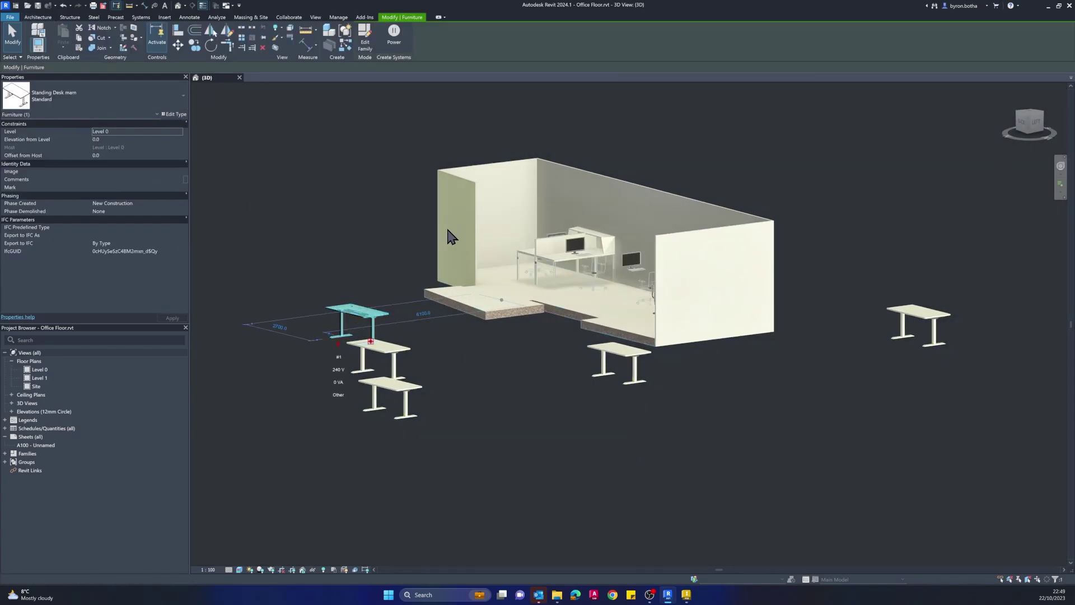
left_click(177, 31)
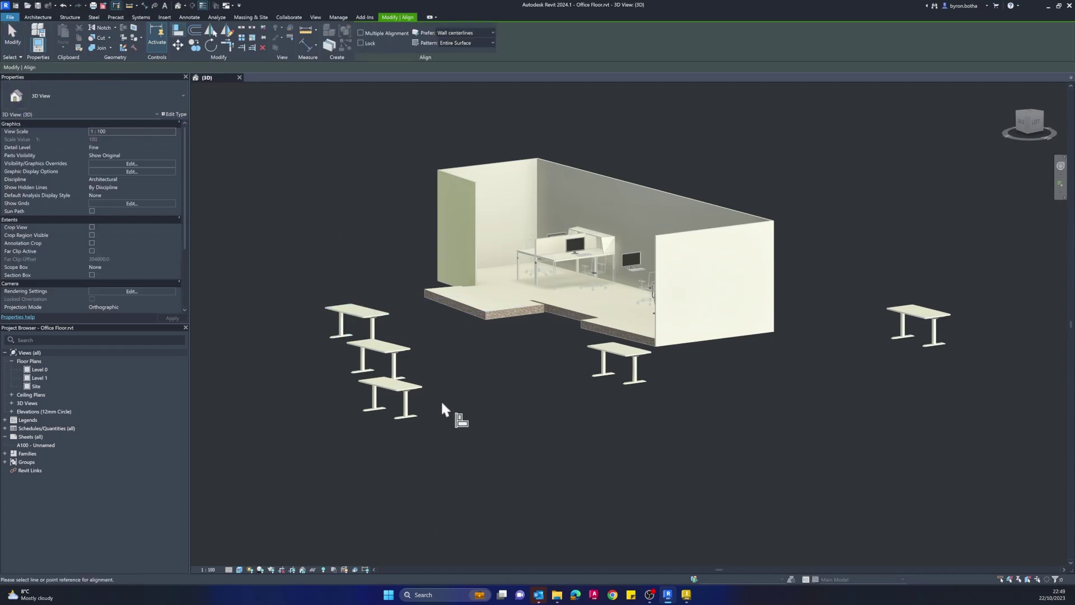
left_click(479, 313)
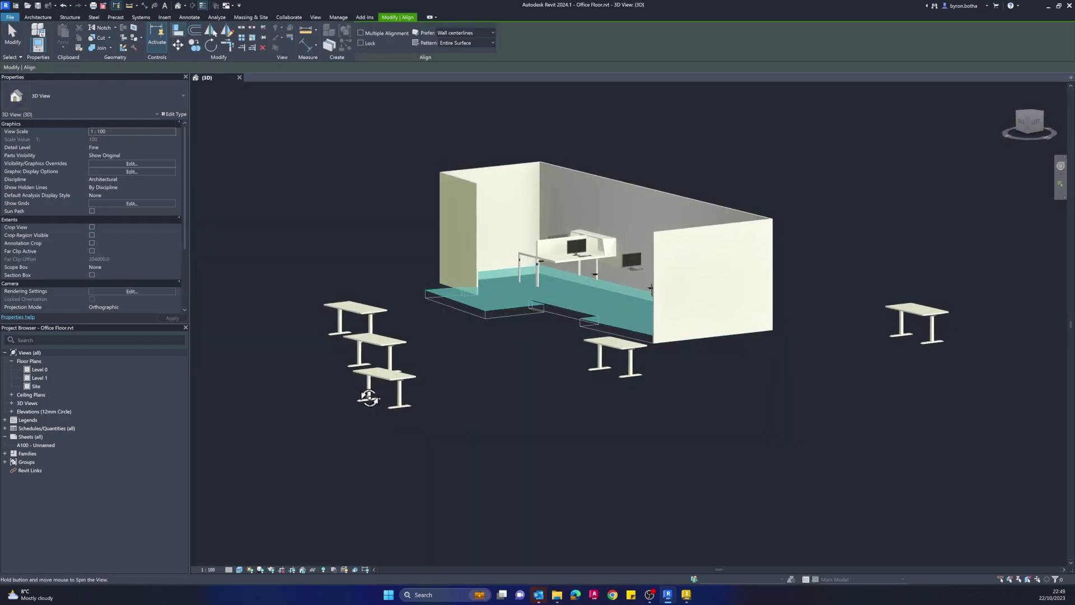
middle_click_drag(367, 398, 364, 321, "shift")
scroll(364, 320, "up", 2)
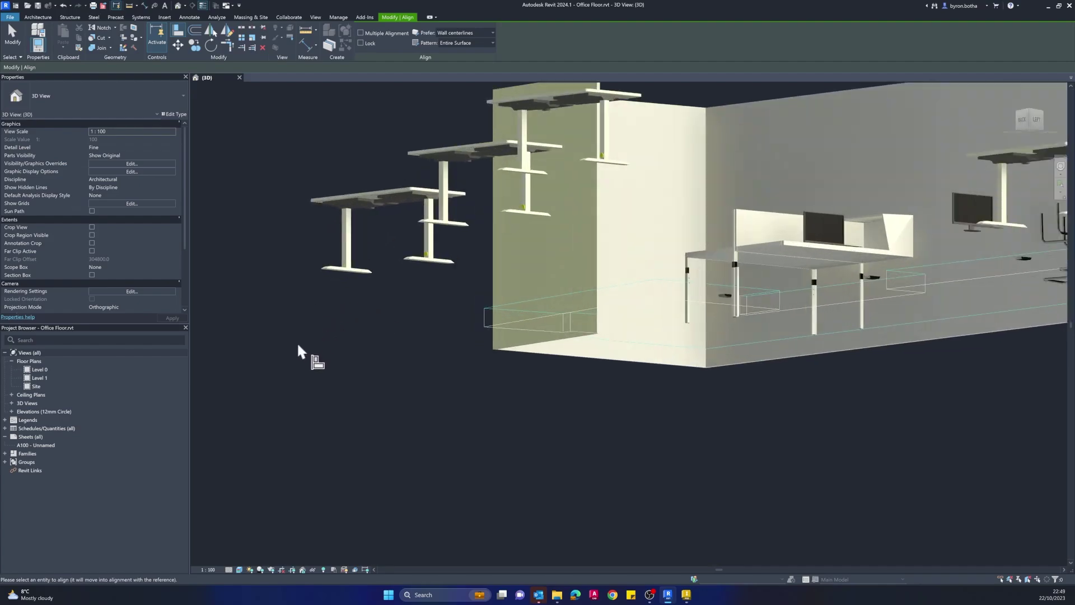
middle_click_drag(297, 353, 307, 280, "shift")
scroll(308, 168, "up", 5)
middle_click_drag(395, 147, 519, 323, "shift")
scroll(448, 263, "down", 5)
key("Escape")
key("Escape")
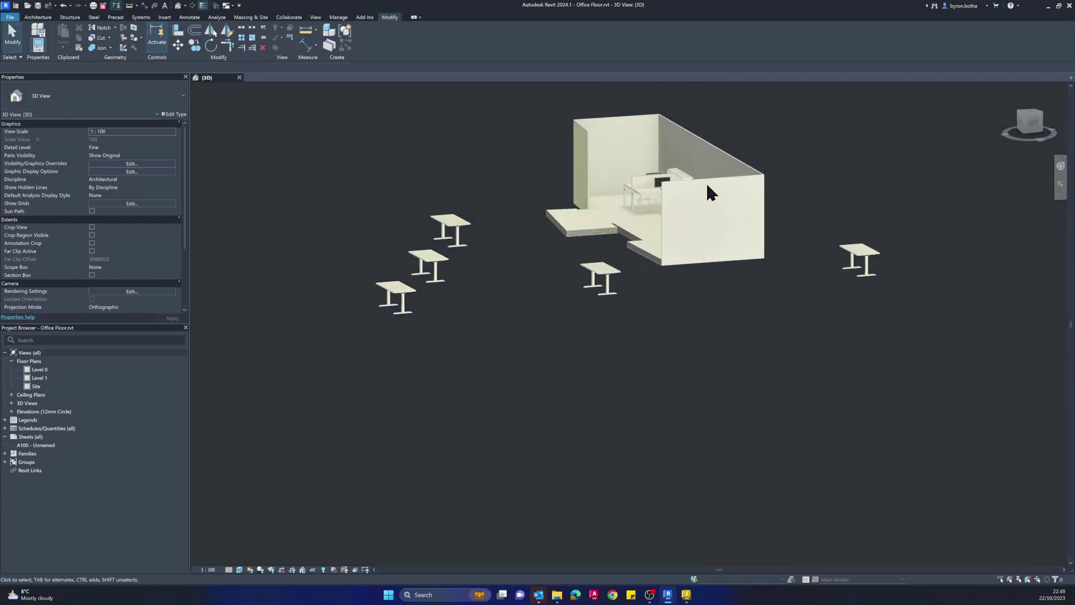
Hide the room's front wall in the 3D view via Hide in View > Elements.
left_click(708, 185)
right_click(715, 178)
mouse_move(762, 219)
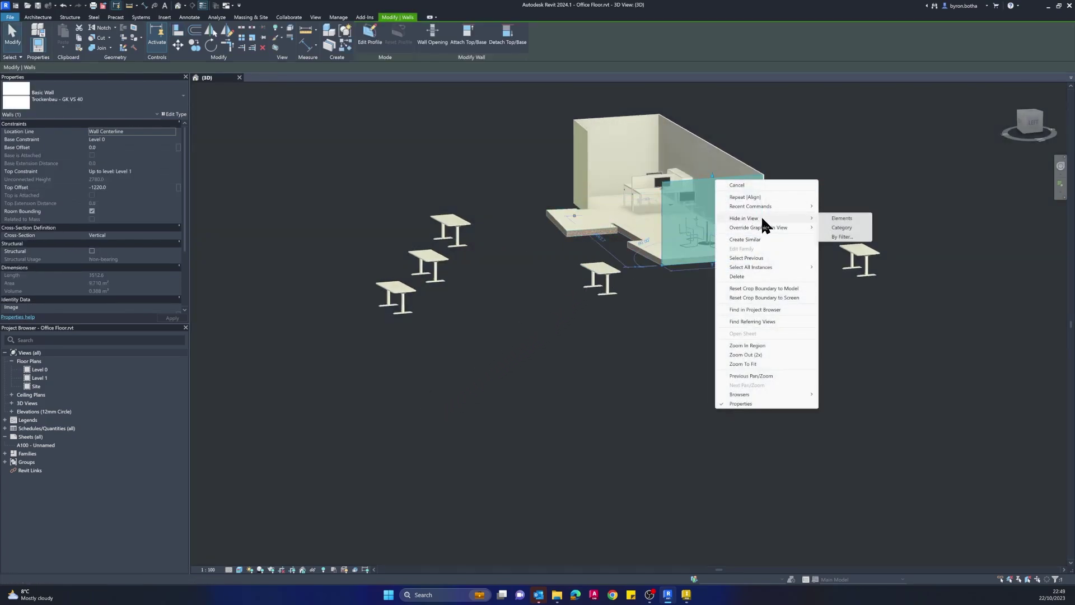
left_click(840, 218)
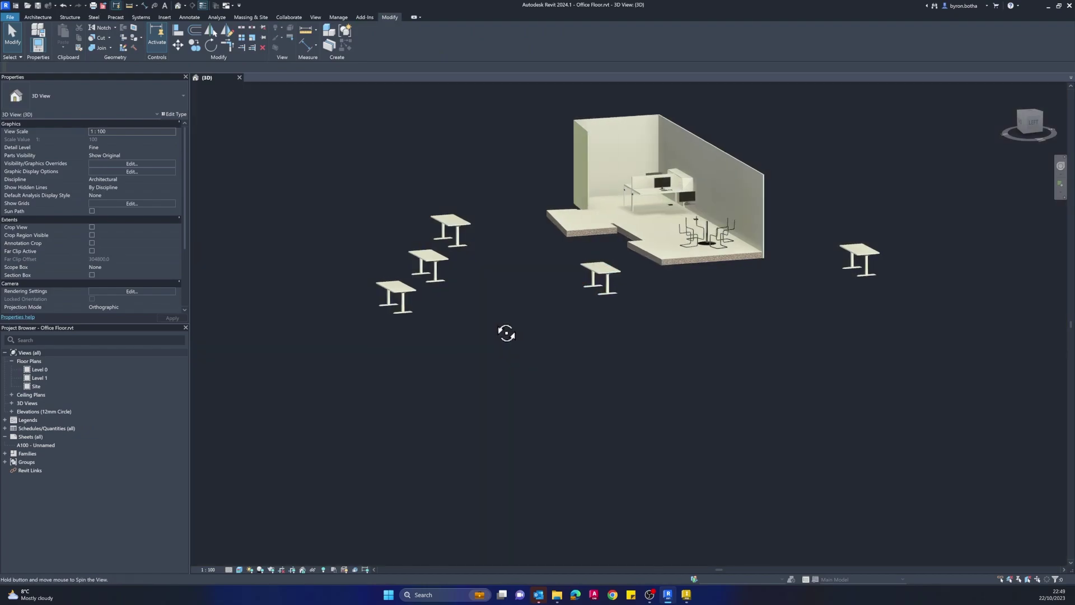
middle_click_drag(506, 333, 470, 331, "shift")
Start Align again and zoom and pan around the room before cancelling it.
left_click(178, 31)
scroll(599, 295, "up", 5)
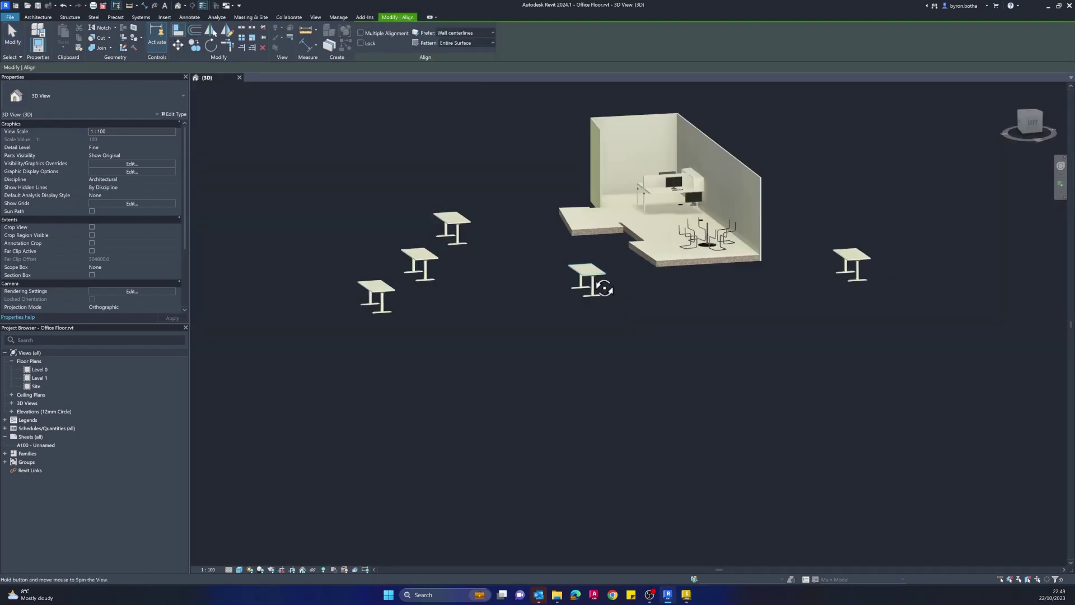
scroll(782, 146, "up", 3)
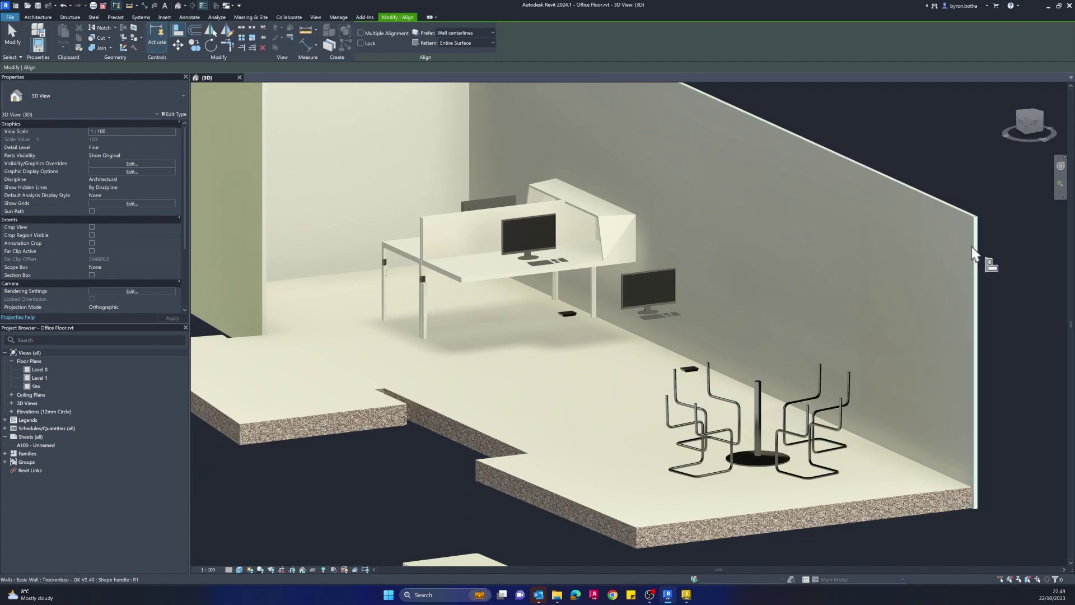
scroll(972, 224, "up", 5)
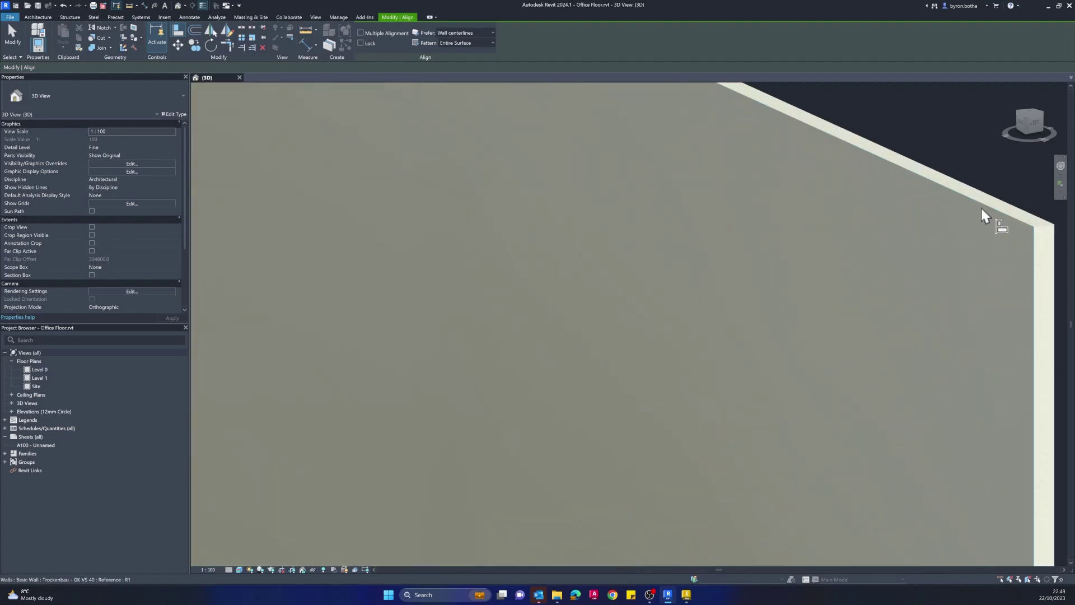
middle_click_drag(983, 216, 586, 377)
scroll(586, 376, "down", 5)
middle_click_drag(294, 473, 451, 448)
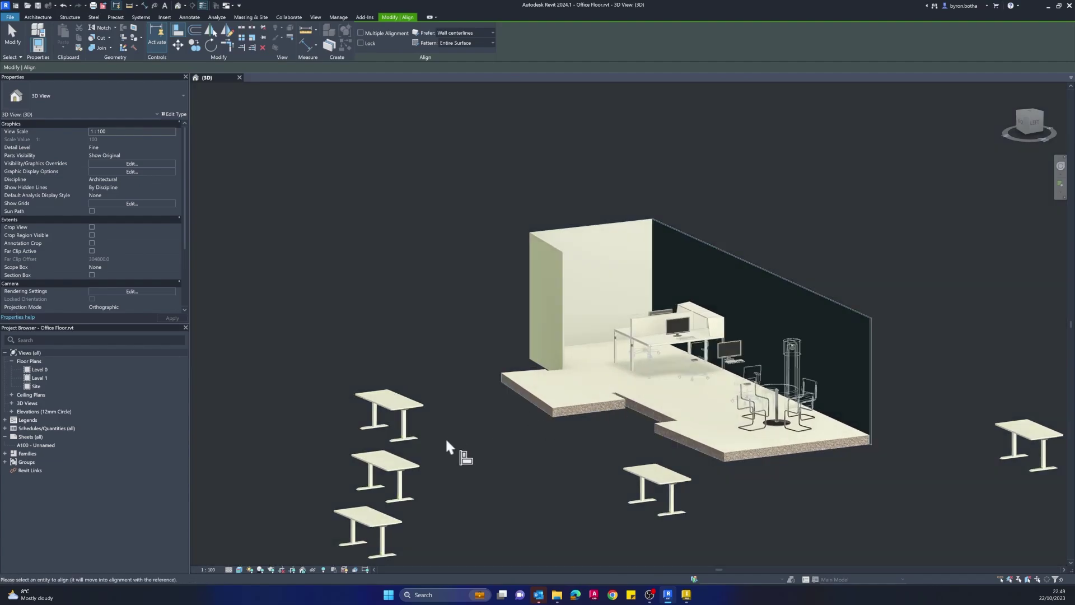
scroll(417, 404, "up", 6)
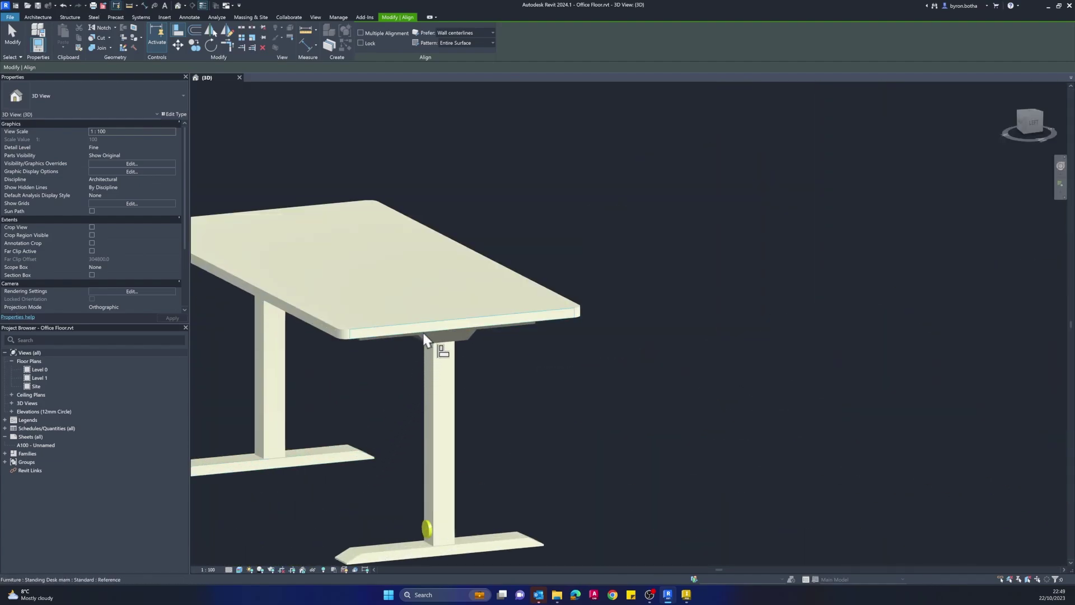
scroll(614, 413, "down", 6)
middle_click_drag(614, 412, 689, 431)
key("Escape")
Drag the right-hand standing desk into the office under the monitor and keyboard.
middle_click_drag(388, 384, 823, 367, "shift")
left_click_drag(837, 319, 546, 255)
key("Escape")
middle_click_drag(549, 374, 591, 336, "shift")
Select the desk inside the office, start Align, and orbit to a front view of the desks.
scroll(593, 330, "up", 6)
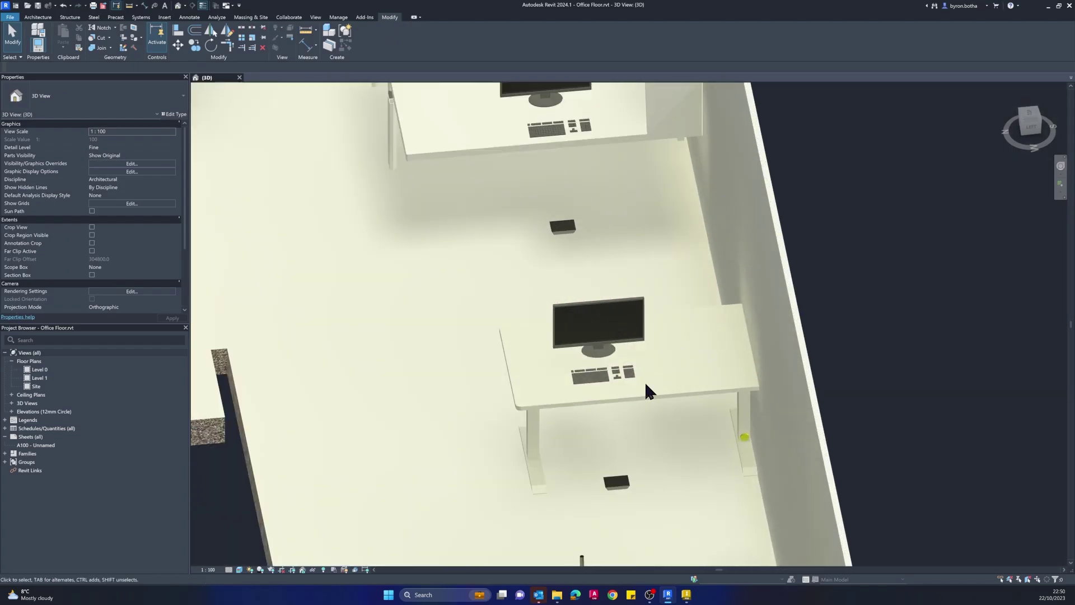
left_click(689, 407)
left_click(890, 343)
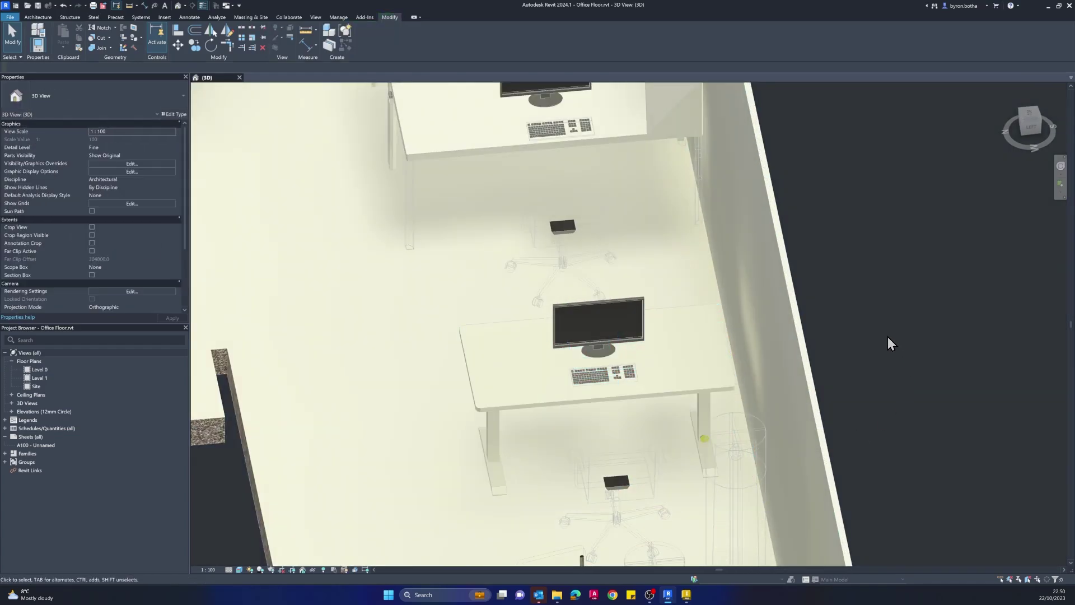
middle_click_drag(894, 406, 879, 385, "shift")
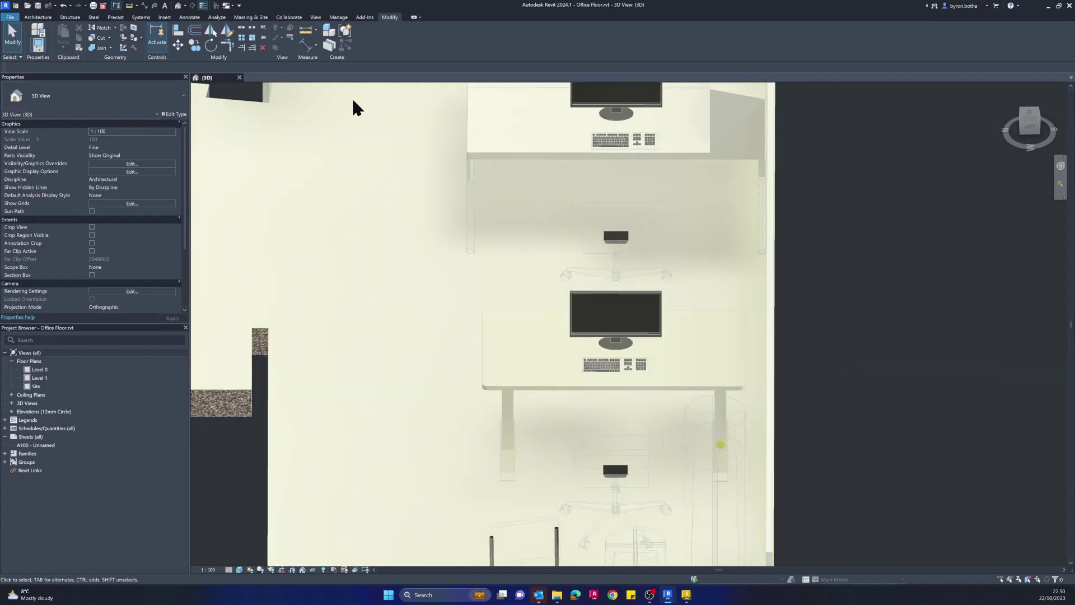
left_click(179, 32)
scroll(734, 445, "up", 2)
middle_click_drag(734, 446, 765, 291, "shift")
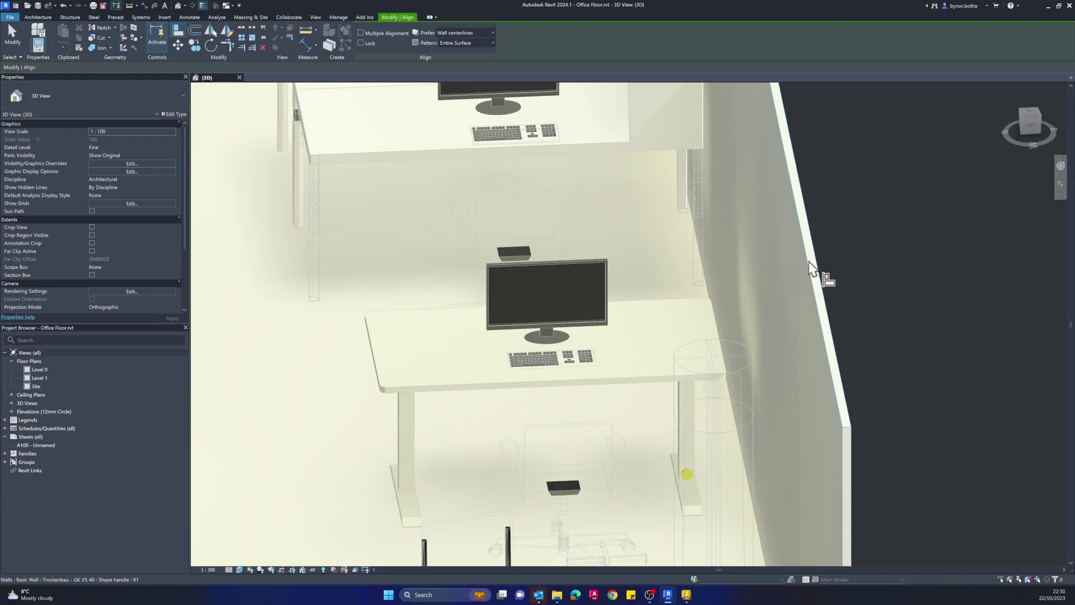
middle_click_drag(808, 263, 718, 372, "shift")
Zoom to the desk corner and align its tabletop edge flush with the side wall.
scroll(744, 392, "up", 4)
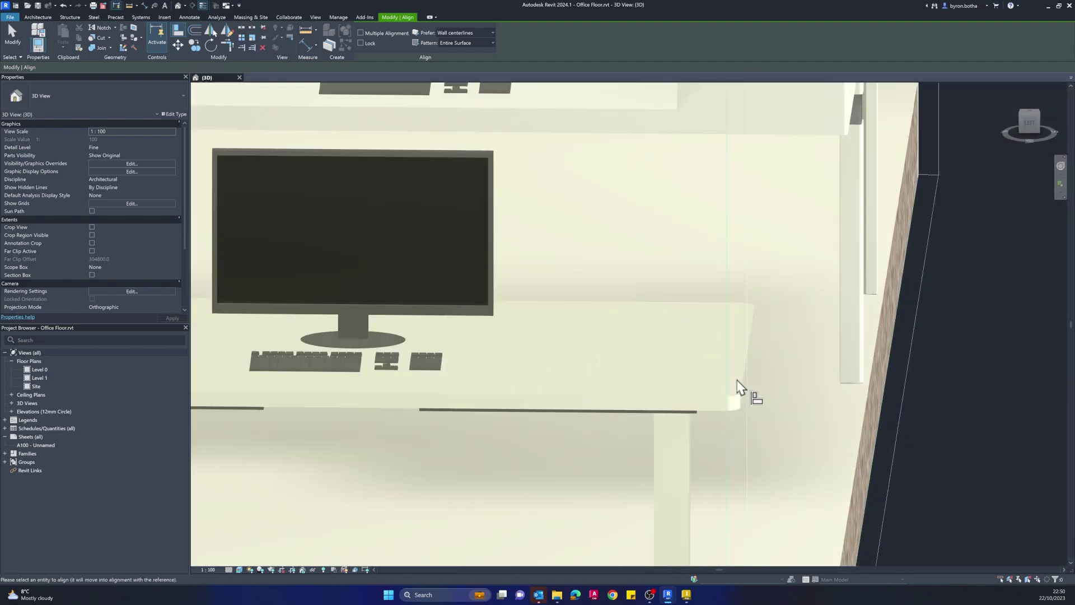
scroll(739, 396, "up", 3)
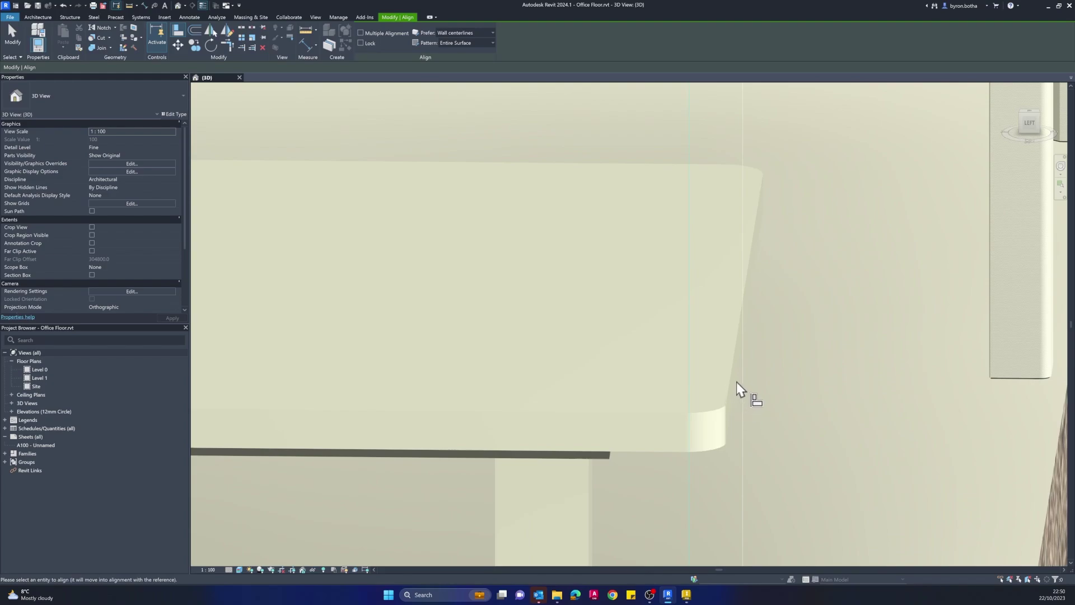
scroll(722, 414, "up", 3)
mouse_move(710, 439)
middle_mouse_down("shift")
mouse_move(720, 444)
mouse_move(696, 434)
middle_mouse_up("shift")
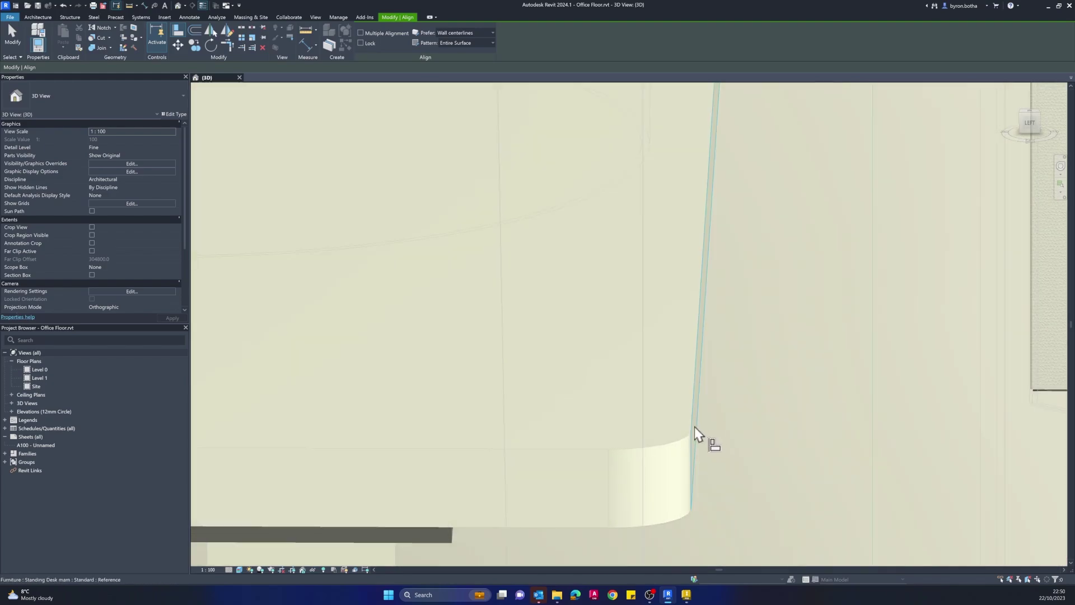
scroll(702, 430, "down", 8)
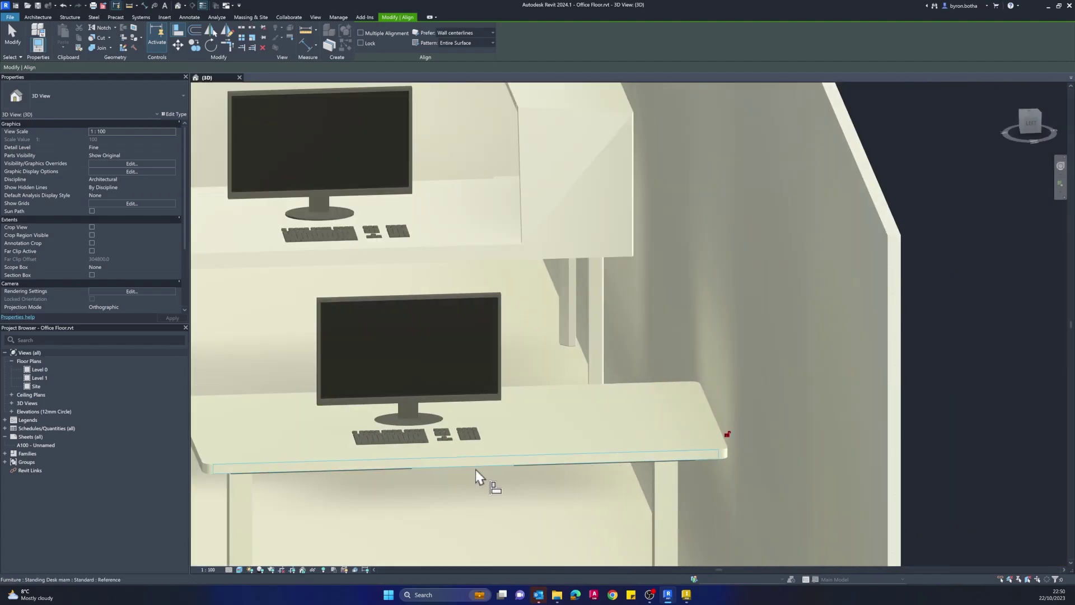
scroll(448, 504, "down", 3)
middle_click_drag(439, 530, 567, 428, "shift")
scroll(441, 464, "down", 5)
key("Escape")
scroll(525, 460, "down", 3)
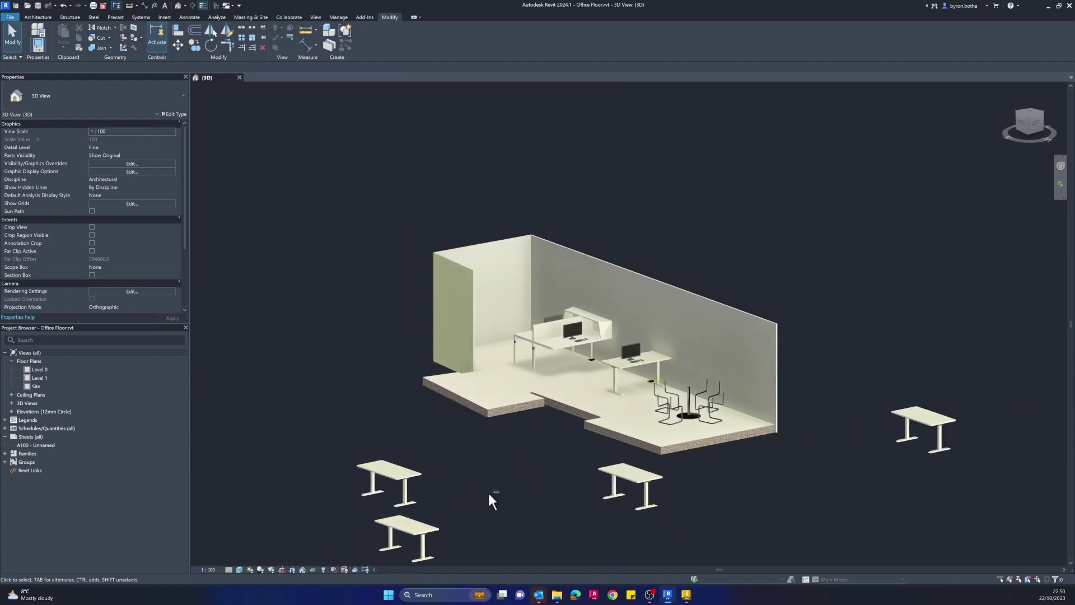
middle_click_drag(490, 500, 586, 360, "shift")
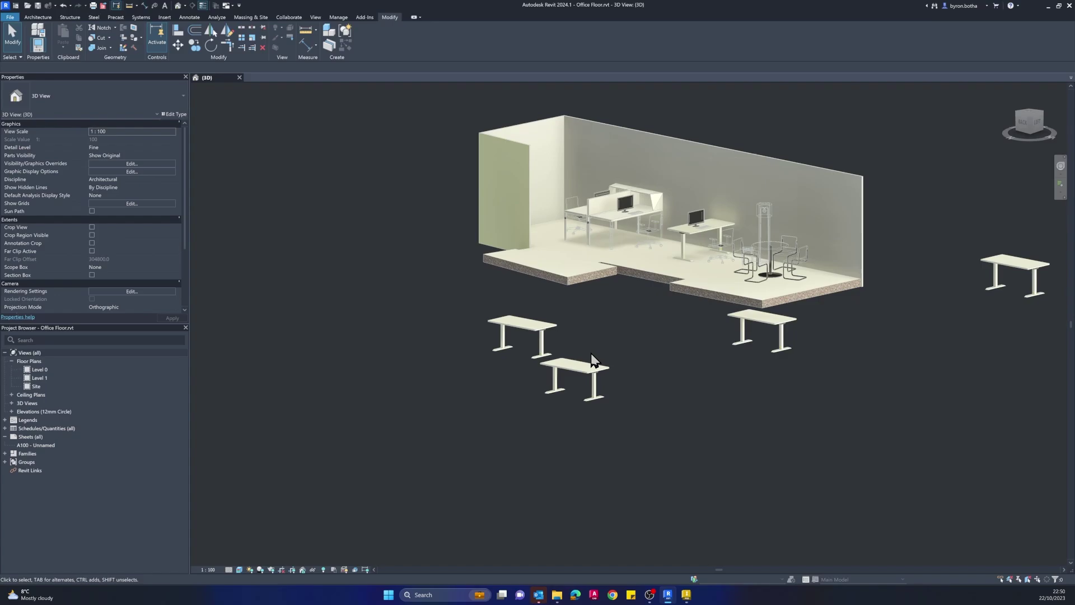
Switch from Revit to the Inventor Standing Desk assembly, briefly checking back on Revit.
left_click(688, 597)
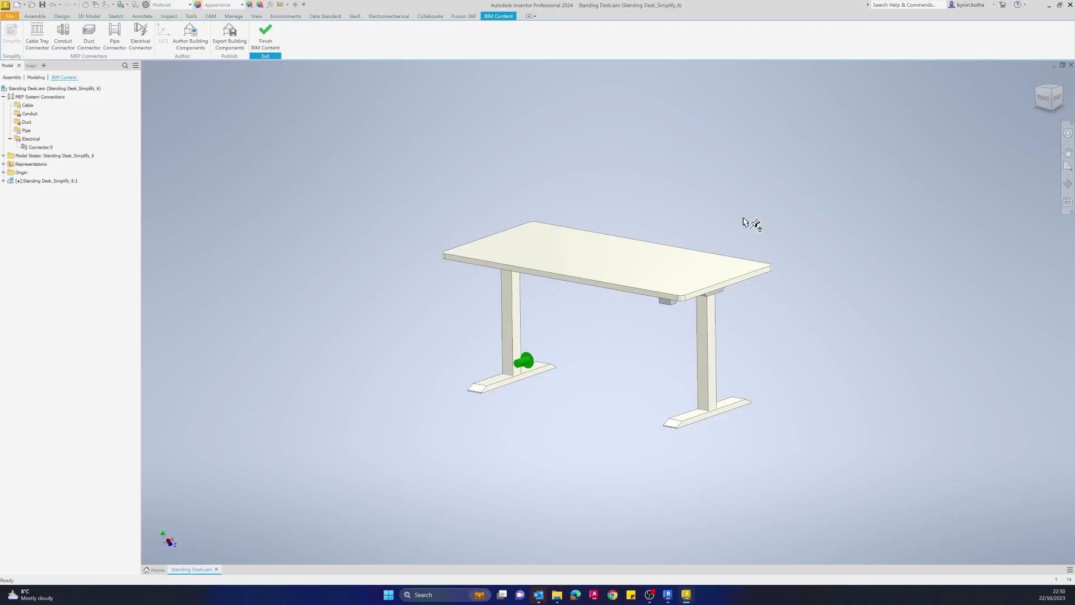
middle_click_drag(558, 455, 589, 498, "shift")
left_click(668, 596)
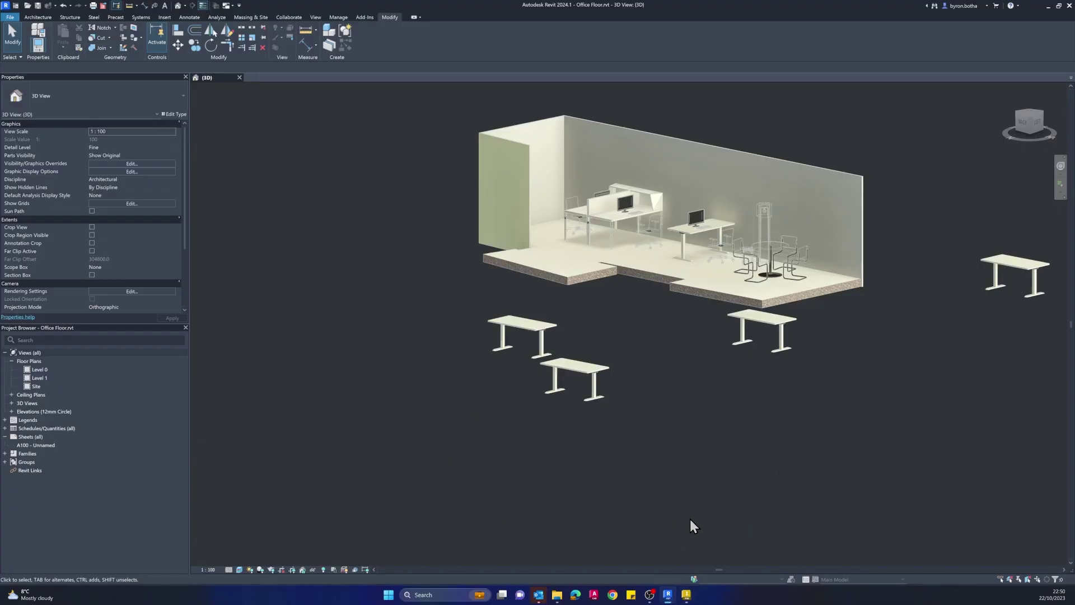
left_click(686, 595)
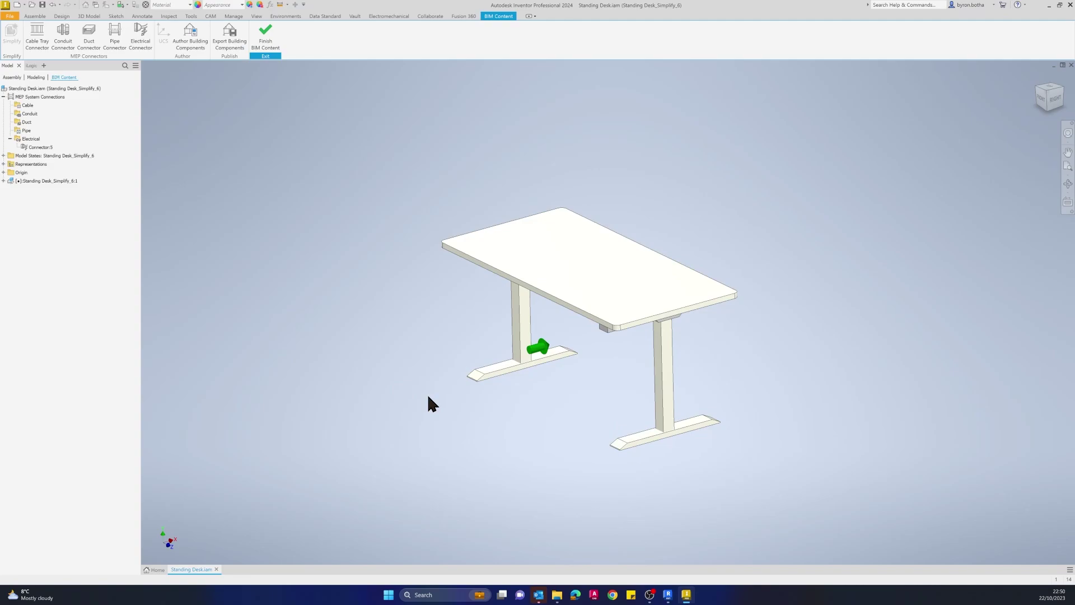
Orbit the Standing Desk assembly through several angles to inspect it and its electrical connector.
middle_click_drag(428, 397, 385, 369, "shift")
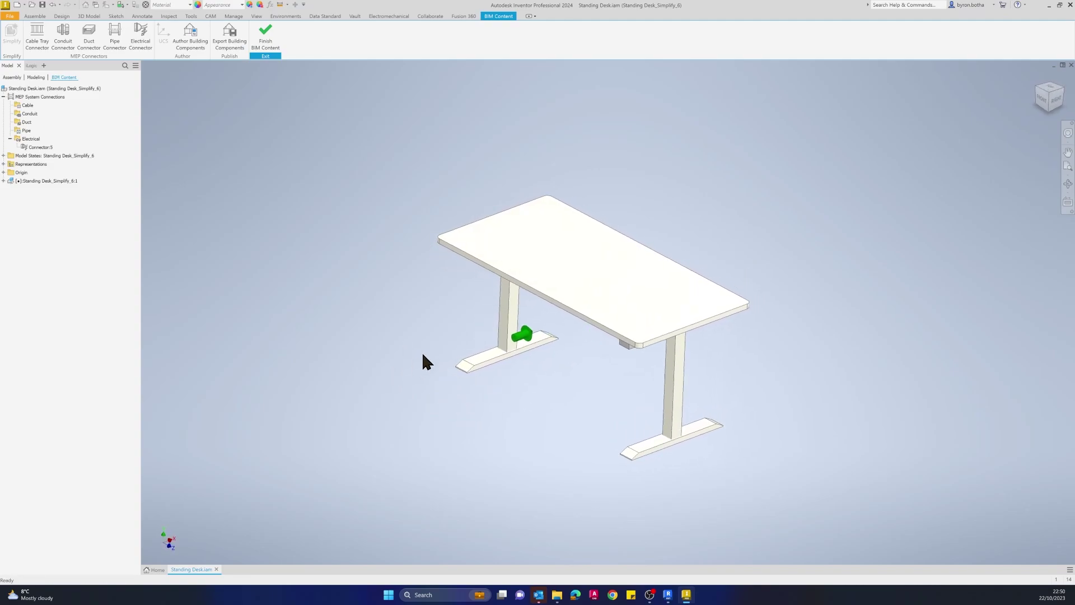
mouse_move(644, 448)
middle_mouse_down("shift")
mouse_move(638, 432)
mouse_move(647, 445)
middle_mouse_up("shift")
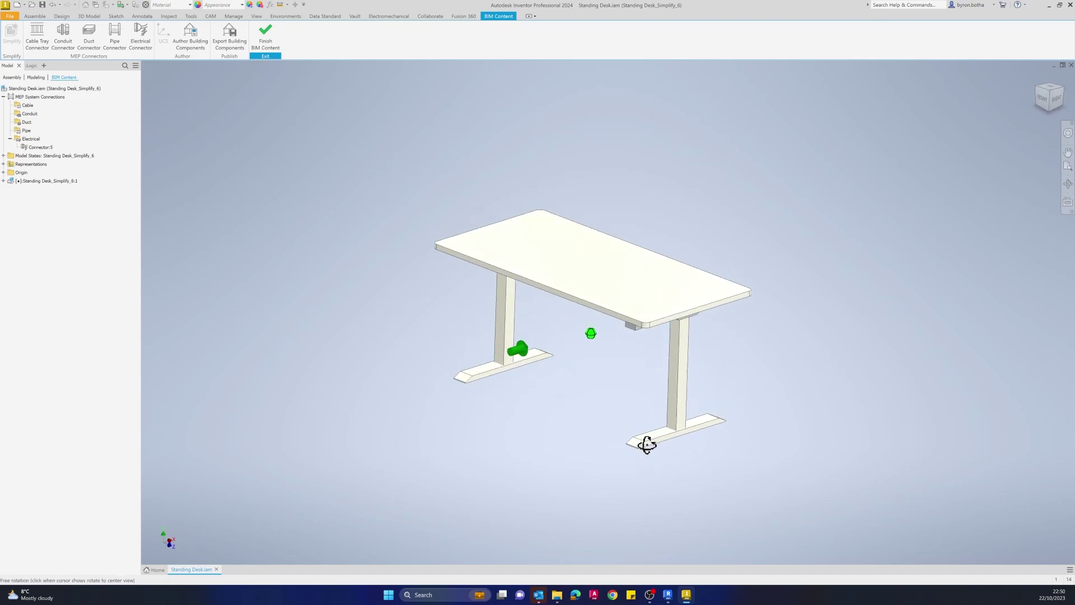
mouse_move(672, 481)
middle_mouse_down("shift")
mouse_move(644, 477)
mouse_move(660, 485)
mouse_move(667, 465)
middle_mouse_up("shift")
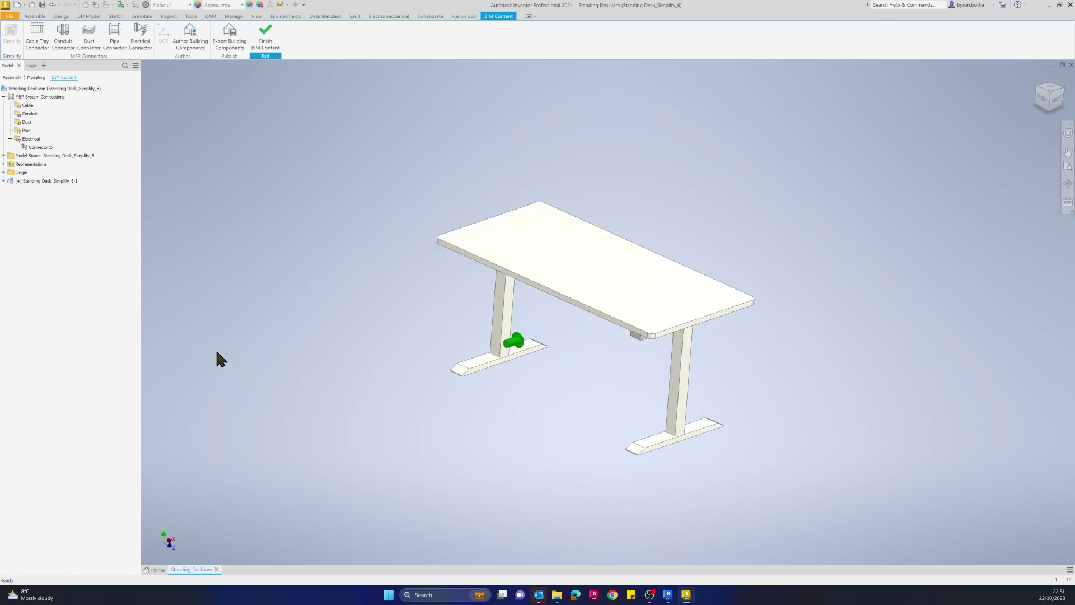
middle_click_drag(563, 403, 504, 336, "shift")
middle_click_drag(435, 469, 413, 437, "shift")
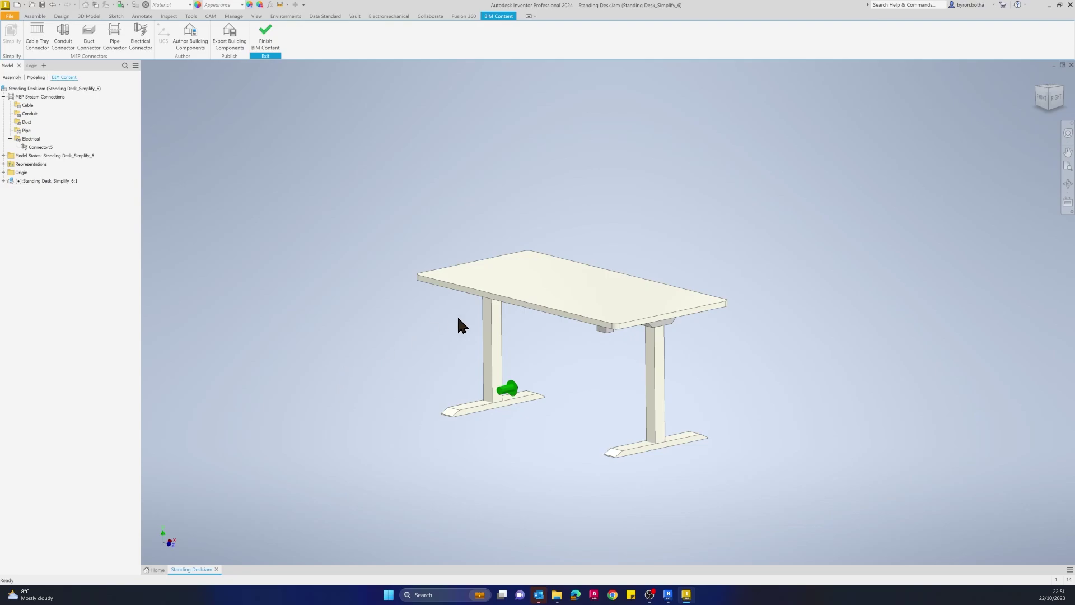
mouse_move(438, 445)
middle_mouse_down("shift")
mouse_move(485, 449)
mouse_move(456, 425)
mouse_move(454, 446)
middle_mouse_up("shift")
mouse_move(315, 435)
middle_mouse_down("shift")
mouse_move(555, 319)
mouse_move(580, 350)
mouse_move(610, 345)
mouse_move(559, 341)
mouse_move(571, 360)
mouse_move(579, 345)
middle_mouse_up("shift")
mouse_move(720, 476)
middle_mouse_down("shift")
mouse_move(677, 487)
mouse_move(642, 424)
mouse_move(348, 303)
mouse_move(377, 280)
mouse_move(339, 268)
middle_mouse_up("shift")
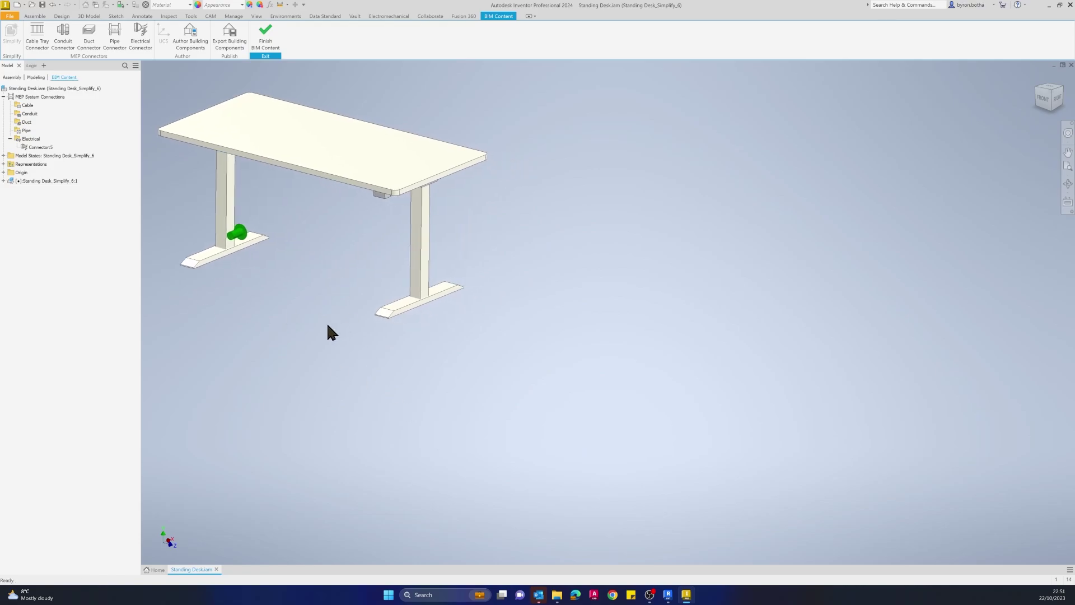